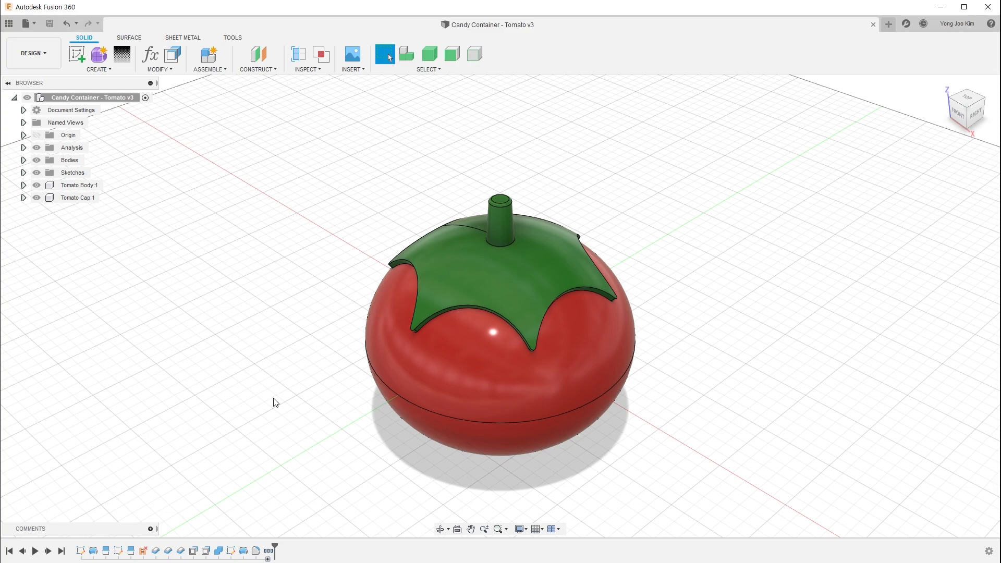
Lift the green cap off the tomato container to examine the opening and hollow interior, and revert the cap to its original position.
{"action": "middle_click_drag", "start_coordinate": [556, 469], "coordinate": [245, 469], "text": "shift"}
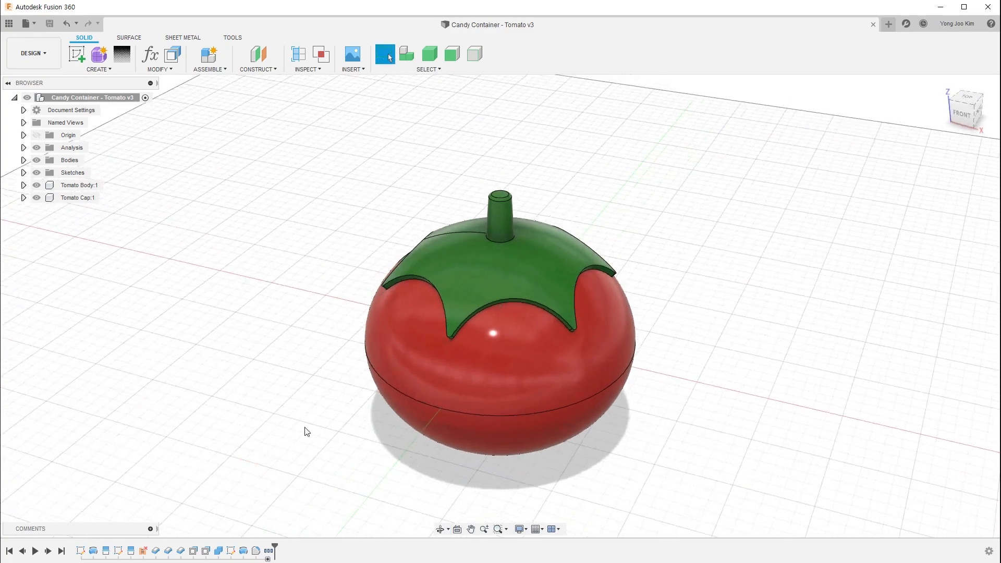
{"action": "middle_click_drag", "start_coordinate": [294, 455], "coordinate": [313, 440], "text": "shift"}
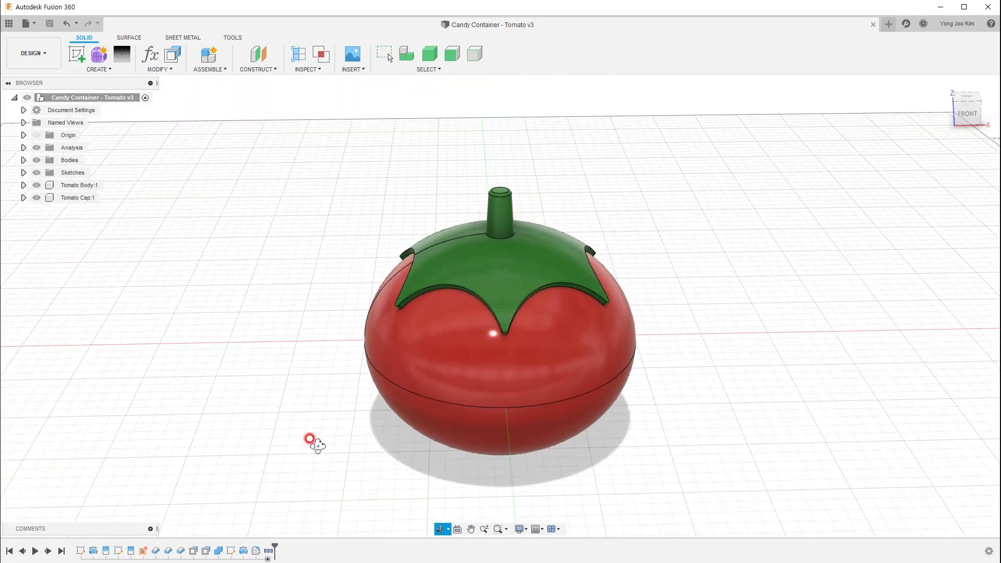
{"action": "left_click_drag", "start_coordinate": [514, 305], "coordinate": [516, 172]}
{"action": "middle_click_drag", "start_coordinate": [517, 172], "coordinate": [574, 281], "text": "shift"}
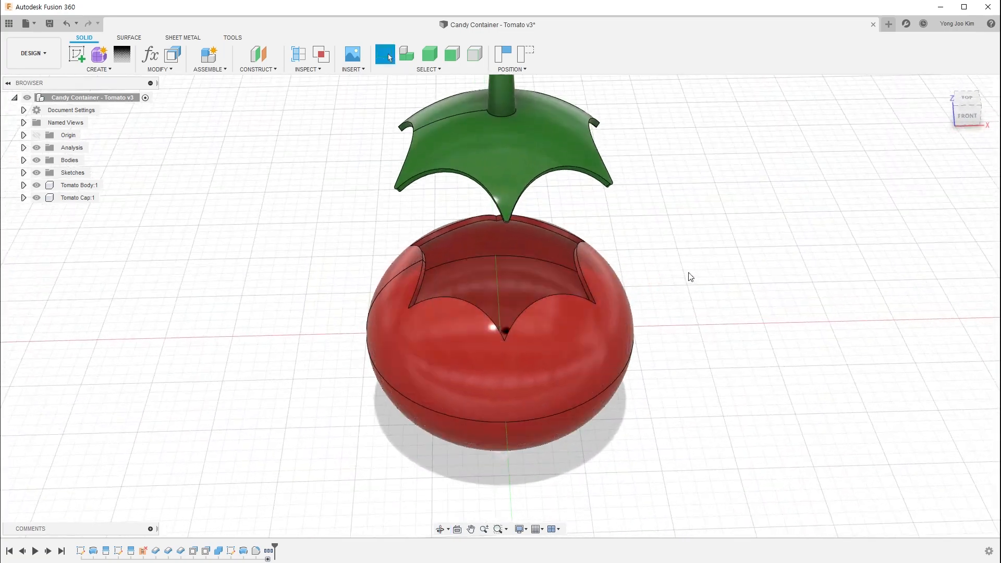
{"action": "middle_click_drag", "start_coordinate": [682, 277], "coordinate": [684, 288], "text": "shift"}
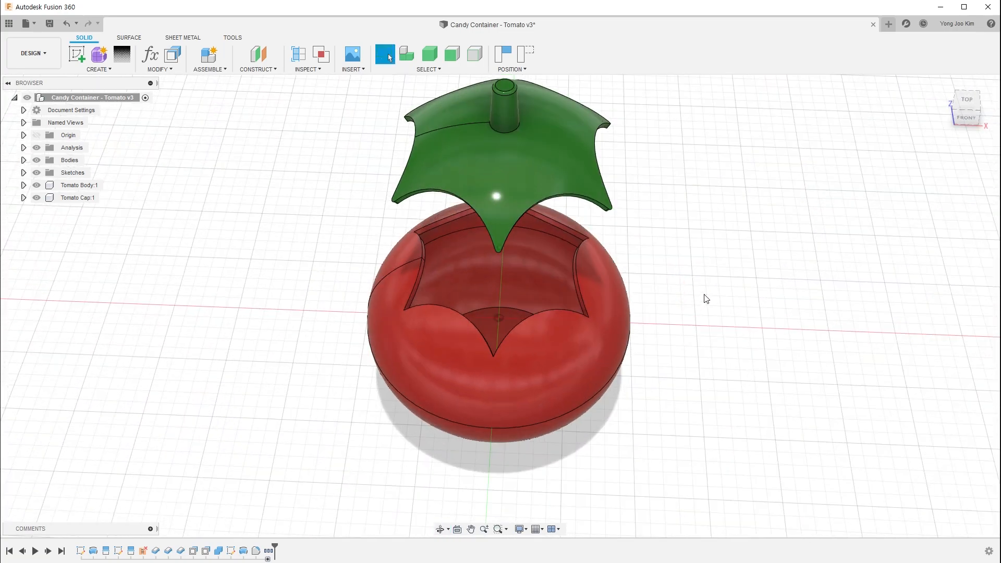
{"action": "mouse_move", "coordinate": [705, 298]}
{"action": "middle_mouse_down", "text": "shift"}
{"action": "mouse_move", "coordinate": [683, 333]}
{"action": "mouse_move", "coordinate": [698, 294]}
{"action": "middle_mouse_up", "text": "shift"}
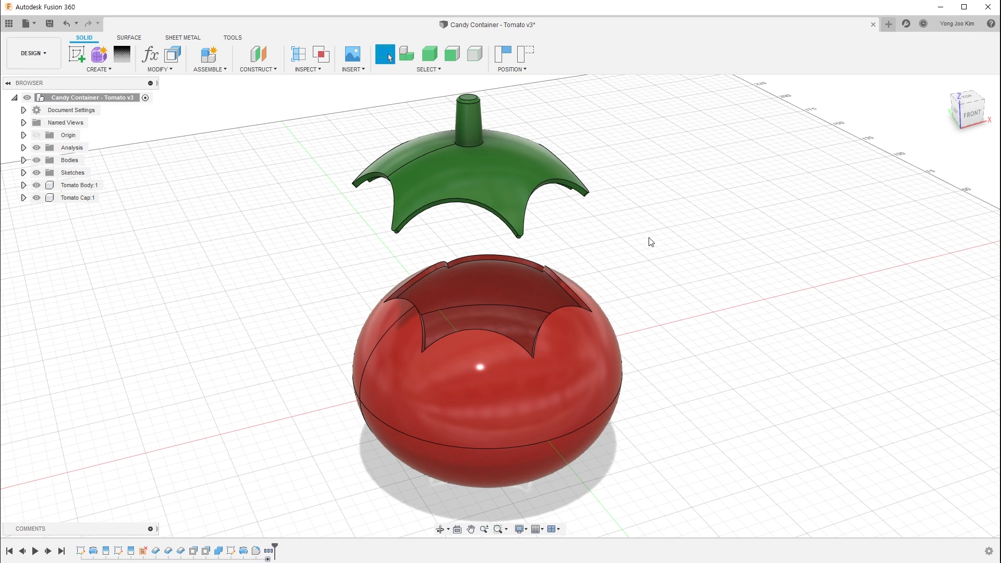
{"action": "left_click", "coordinate": [525, 54]}
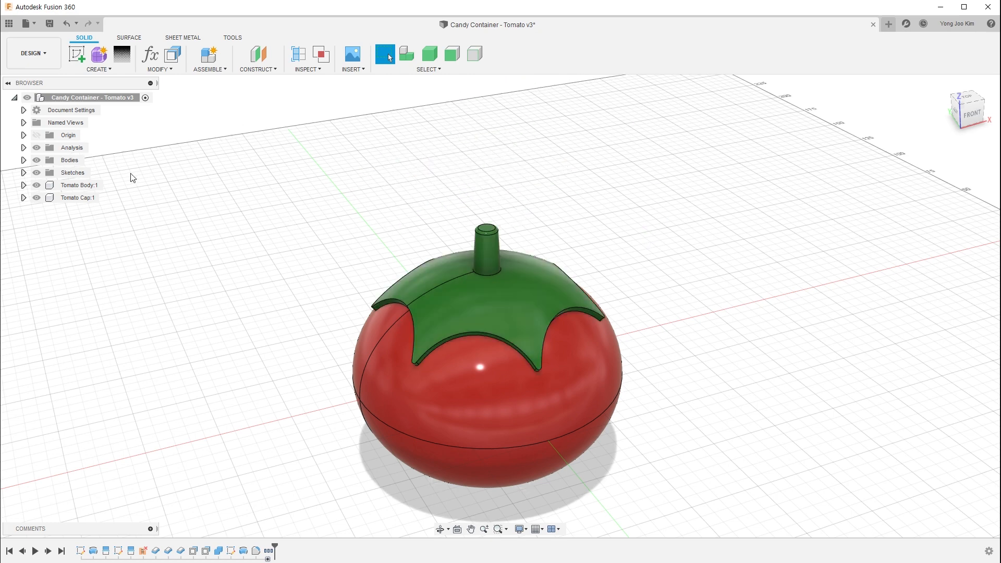
Show the Section1 analysis to examine the tomato's wall thickness and flat base in cross-section, and open the parameters.
{"action": "left_click", "coordinate": [24, 147]}
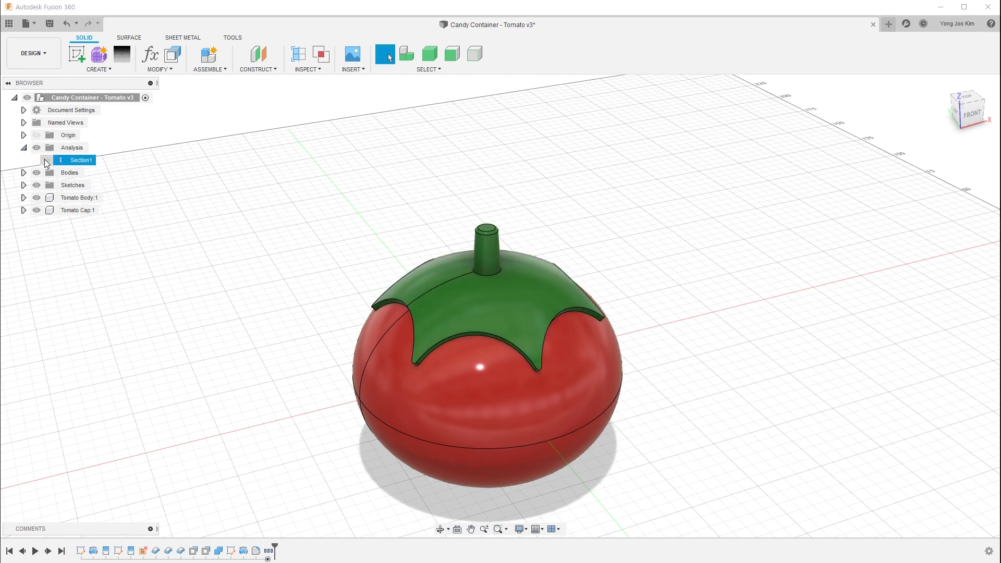
{"action": "left_click", "coordinate": [46, 161]}
{"action": "middle_click_drag", "start_coordinate": [724, 335], "coordinate": [670, 284], "text": "shift"}
{"action": "middle_click_drag", "start_coordinate": [615, 214], "coordinate": [659, 226]}
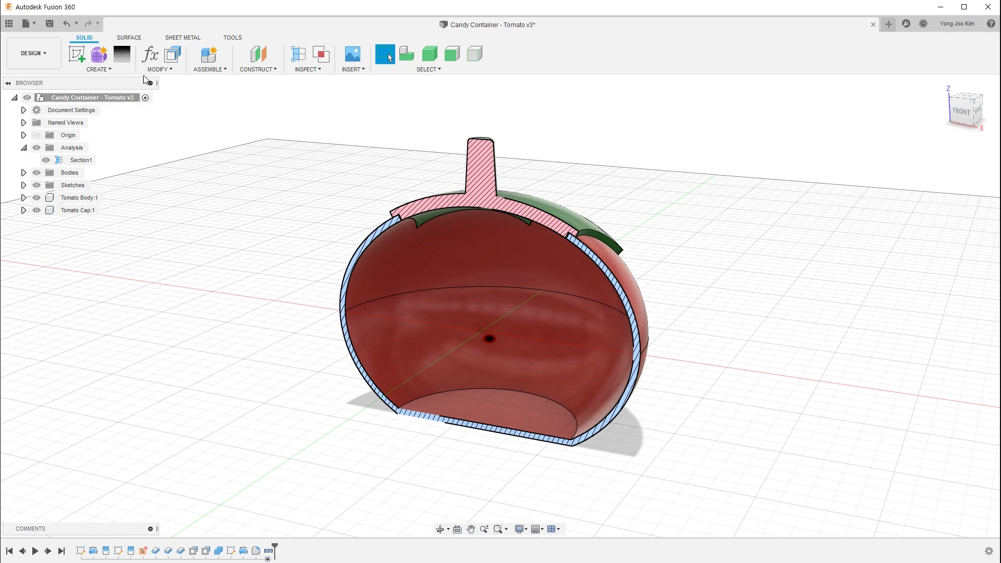
{"action": "left_click", "coordinate": [150, 55]}
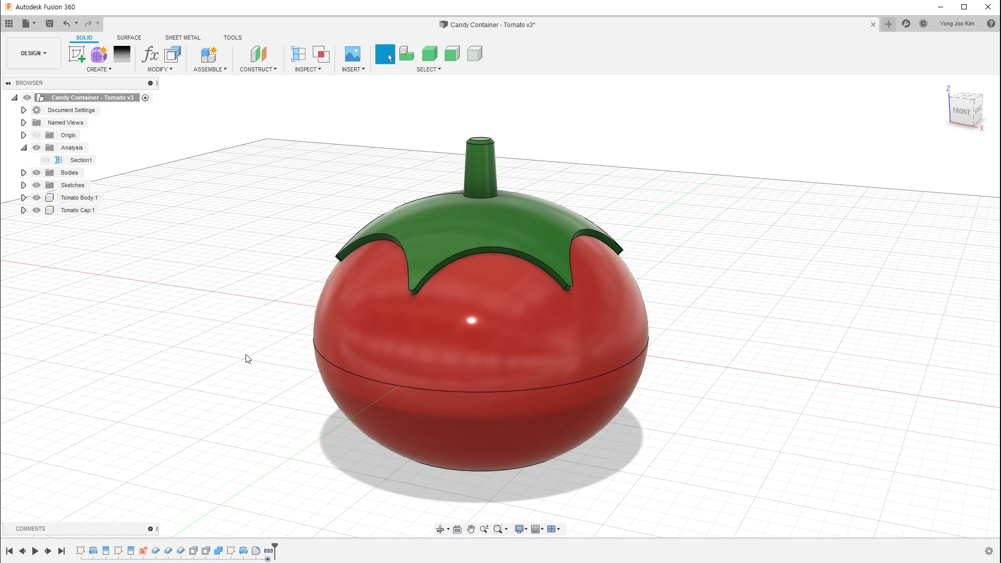
Pull the tomato body and cap apart to view how they fit, and revert both components to their original positions.
{"action": "left_click_drag", "start_coordinate": [467, 338], "coordinate": [450, 442]}
{"action": "left_click_drag", "start_coordinate": [521, 239], "coordinate": [571, 169]}
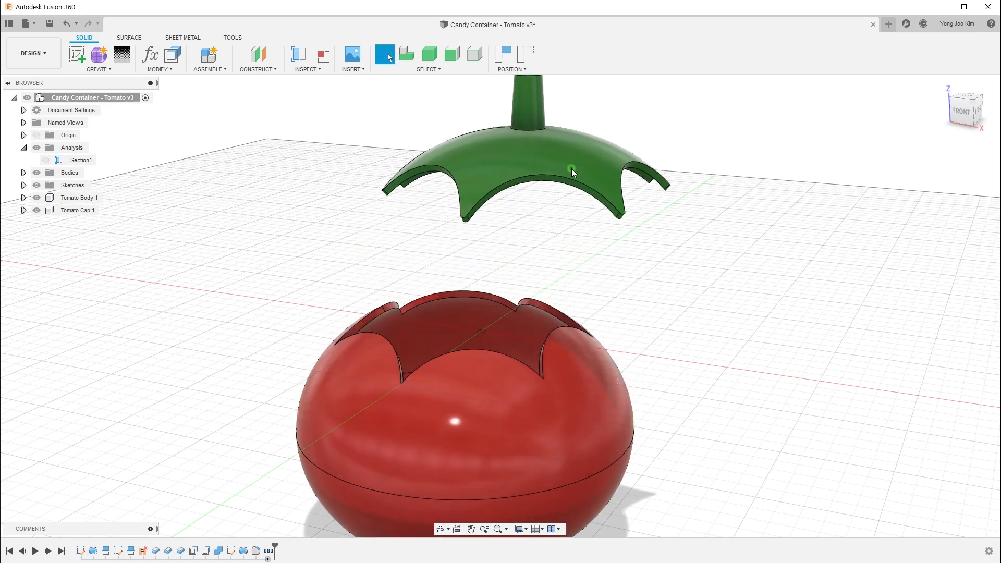
{"action": "middle_click_drag", "start_coordinate": [605, 263], "coordinate": [619, 291], "text": "shift"}
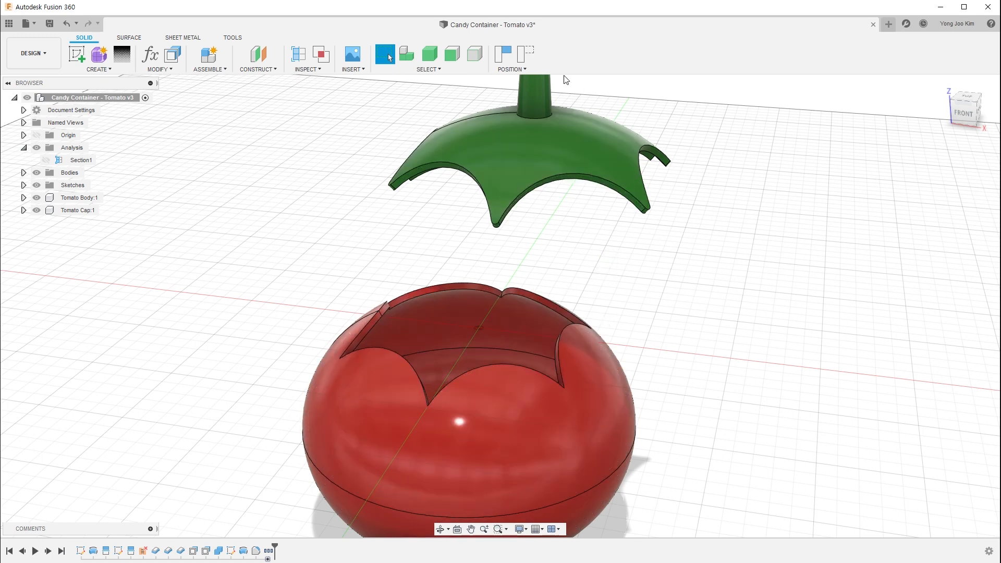
{"action": "left_click", "coordinate": [526, 58]}
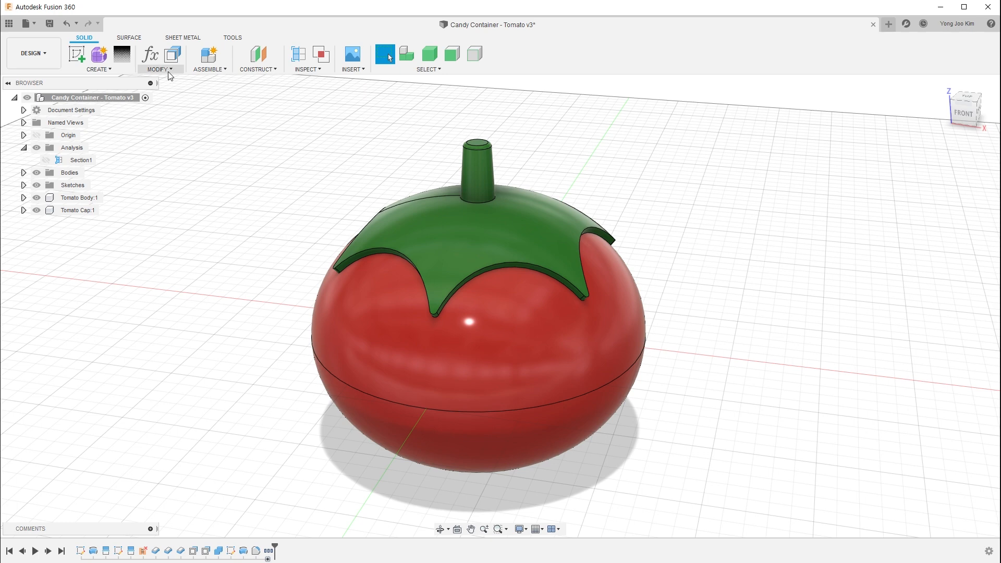
Review the design's favorite parameters for the ellipse axes, base height and wall thickness.
{"action": "left_click", "coordinate": [155, 60]}
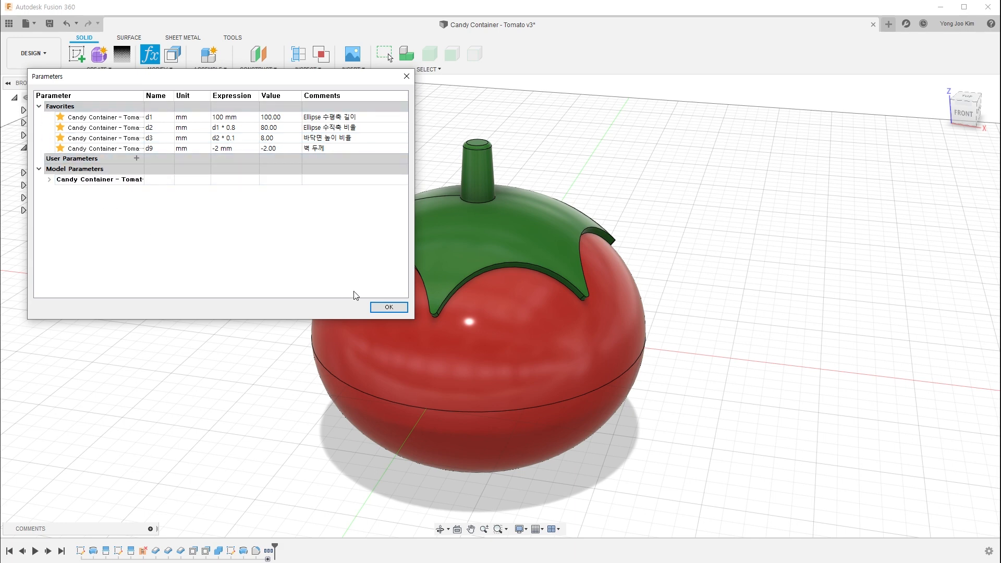
{"action": "left_click", "coordinate": [388, 307]}
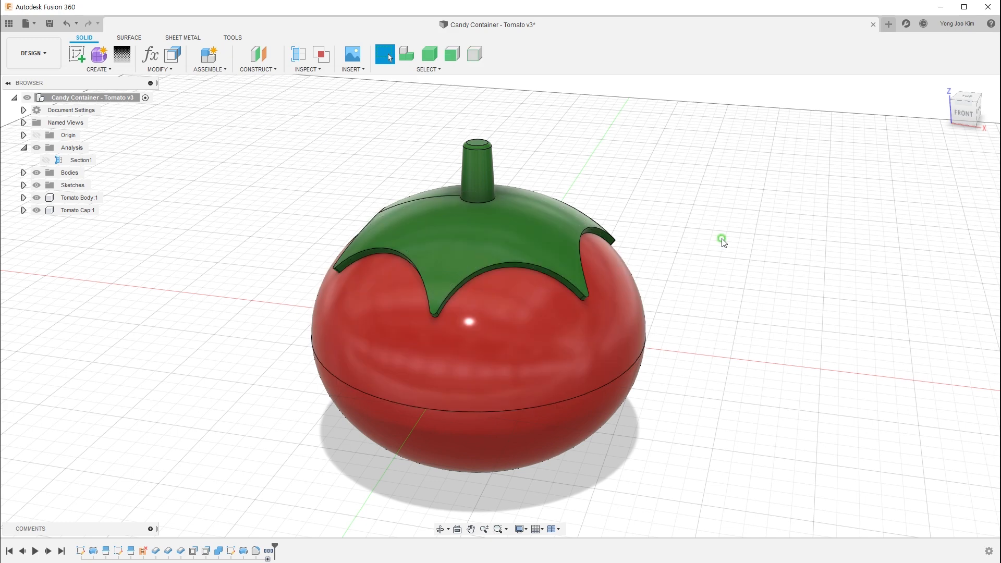
Create a new design and start a sketch on the front (XZ) plane.
{"action": "left_click", "coordinate": [887, 25]}
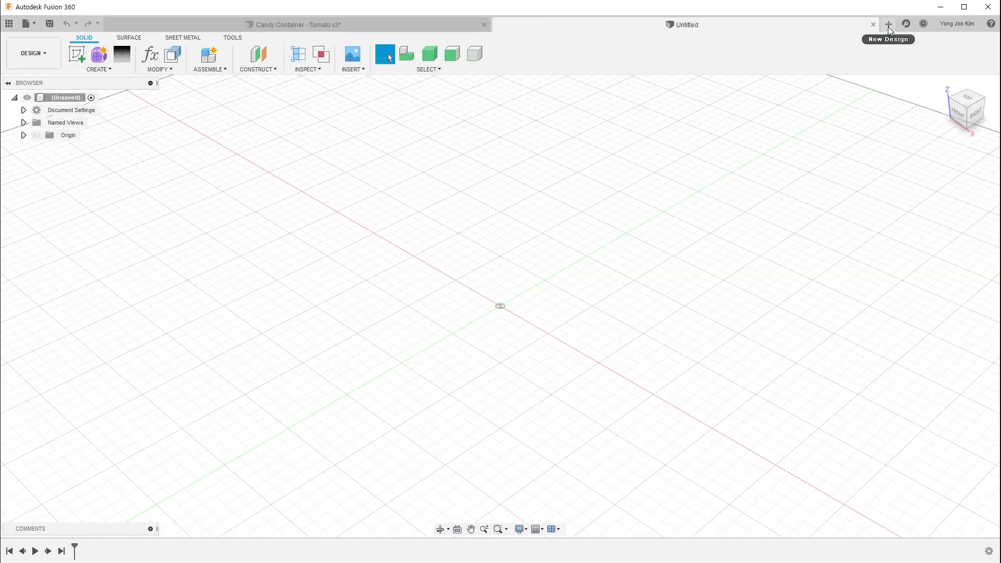
{"action": "left_click", "coordinate": [77, 53]}
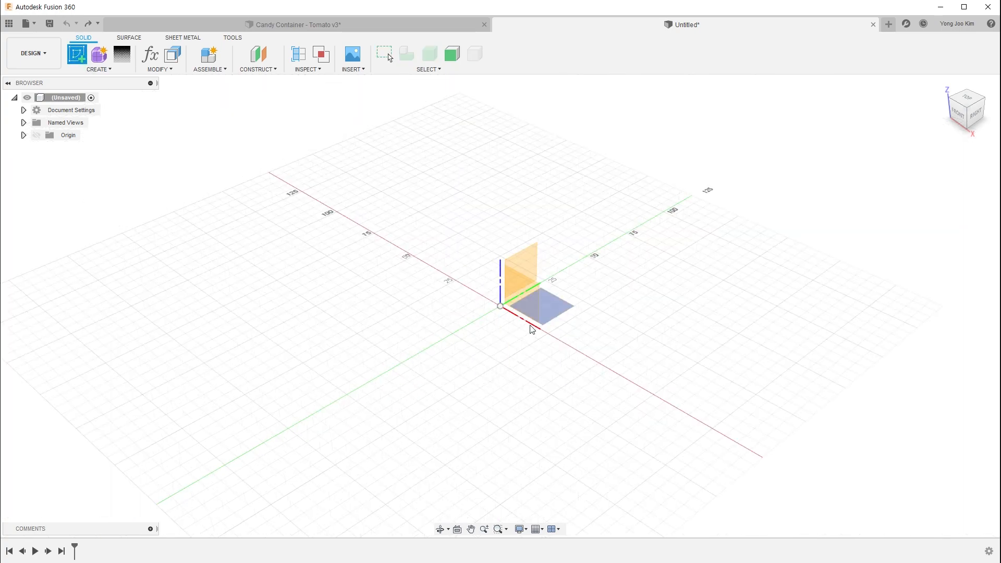
{"action": "left_click", "coordinate": [532, 292]}
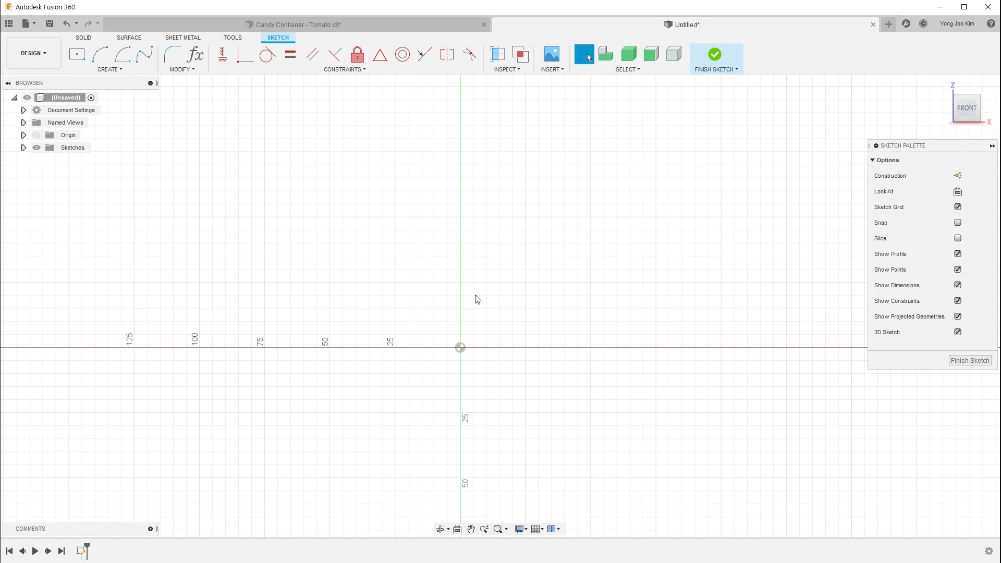
{"action": "middle_click_drag", "start_coordinate": [476, 299], "coordinate": [463, 253]}
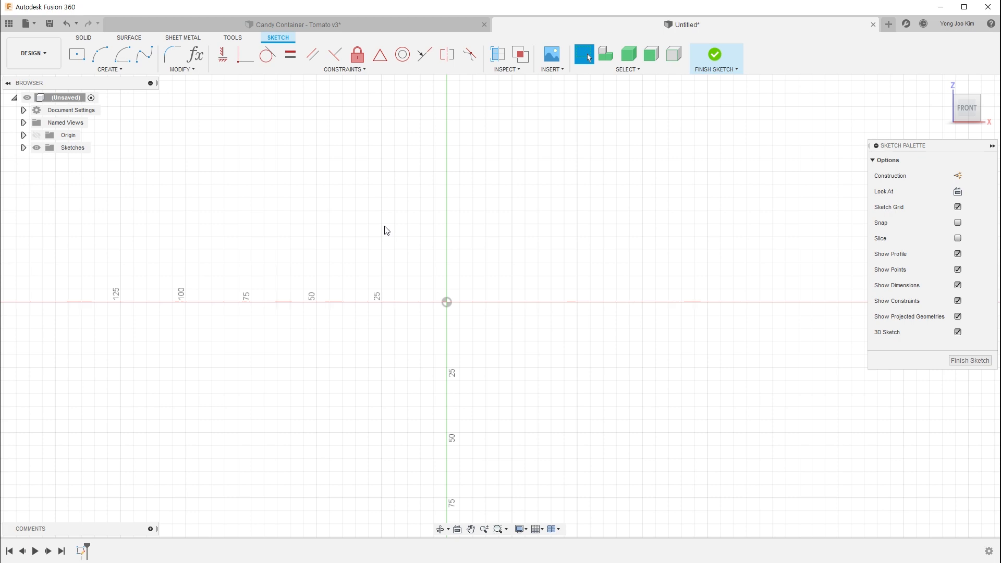
Sketch an ellipse centered on the origin, about 94 mm wide along the horizontal axis and about 62 mm high.
{"action": "left_click", "coordinate": [118, 72]}
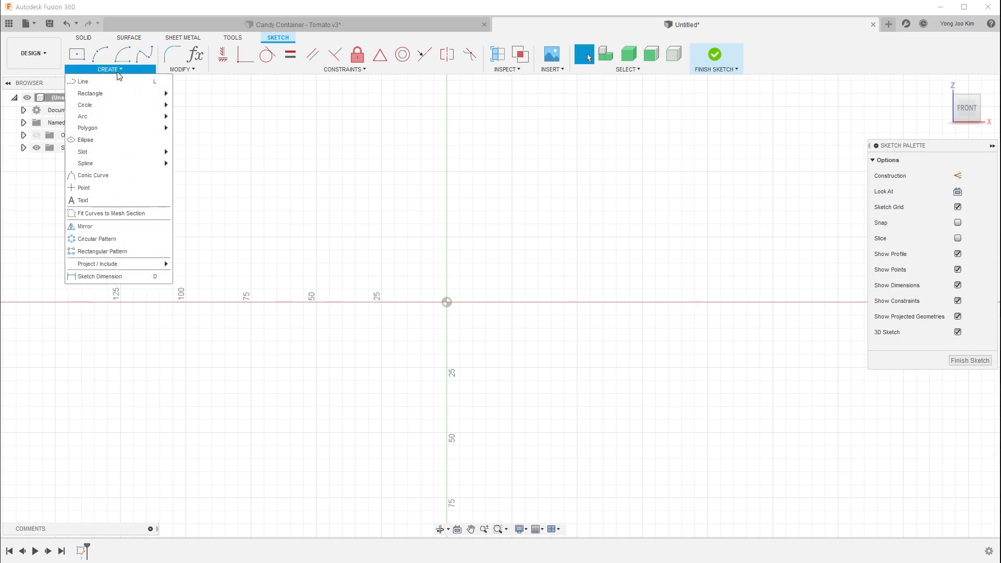
{"action": "left_click", "coordinate": [126, 140]}
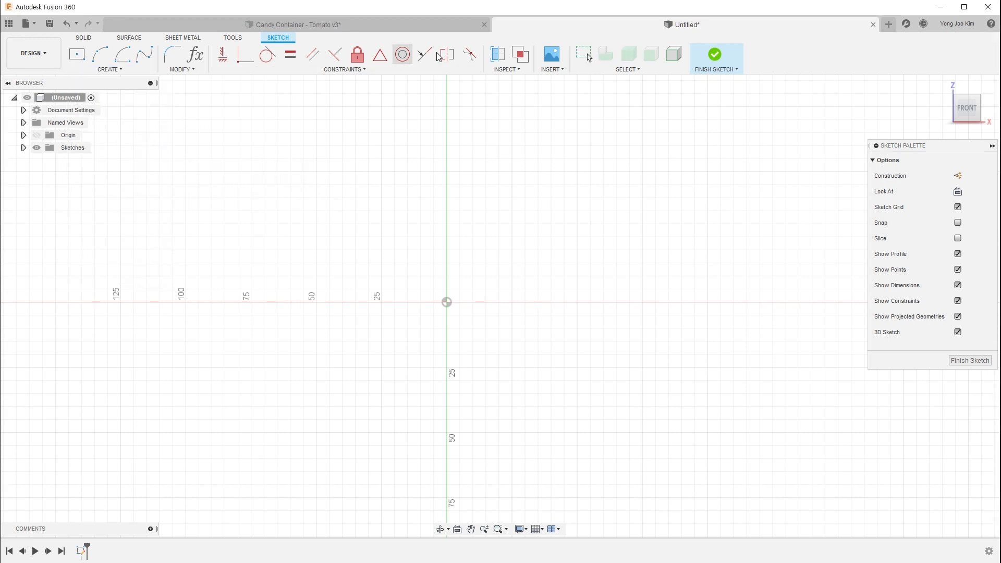
{"action": "left_click", "coordinate": [448, 303]}
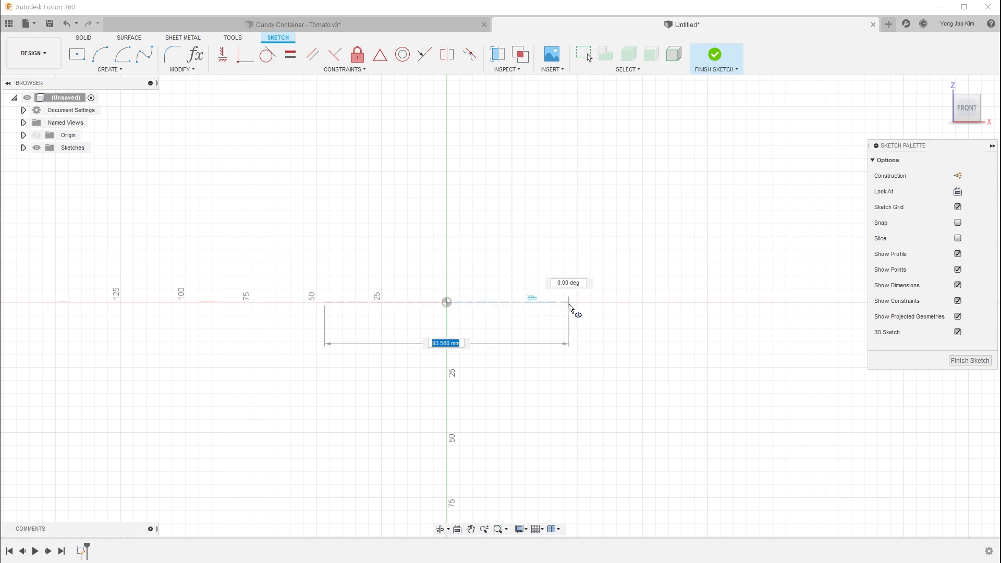
{"action": "left_click", "coordinate": [569, 305]}
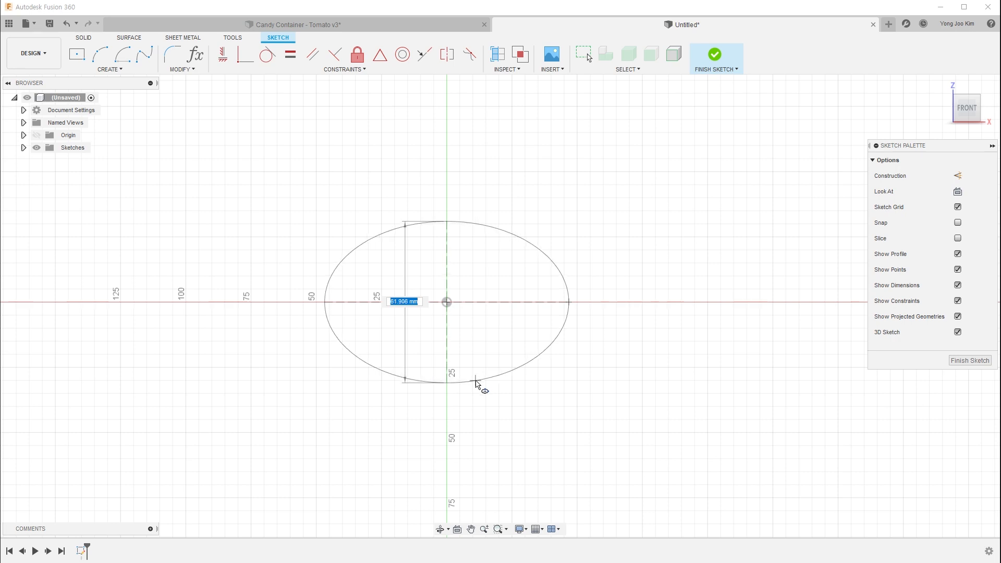
{"action": "left_click", "coordinate": [476, 381]}
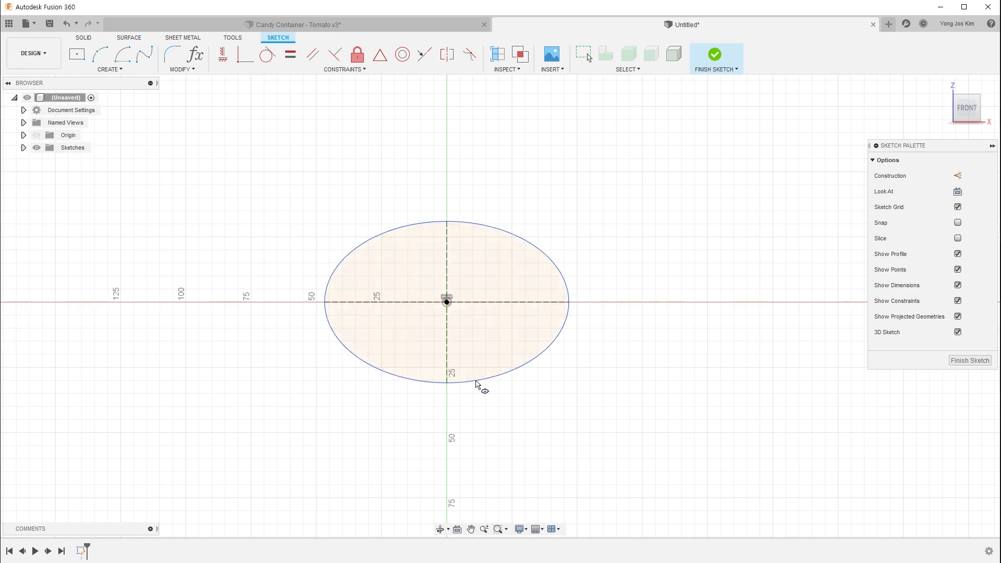
{"action": "key", "text": "Escape"}
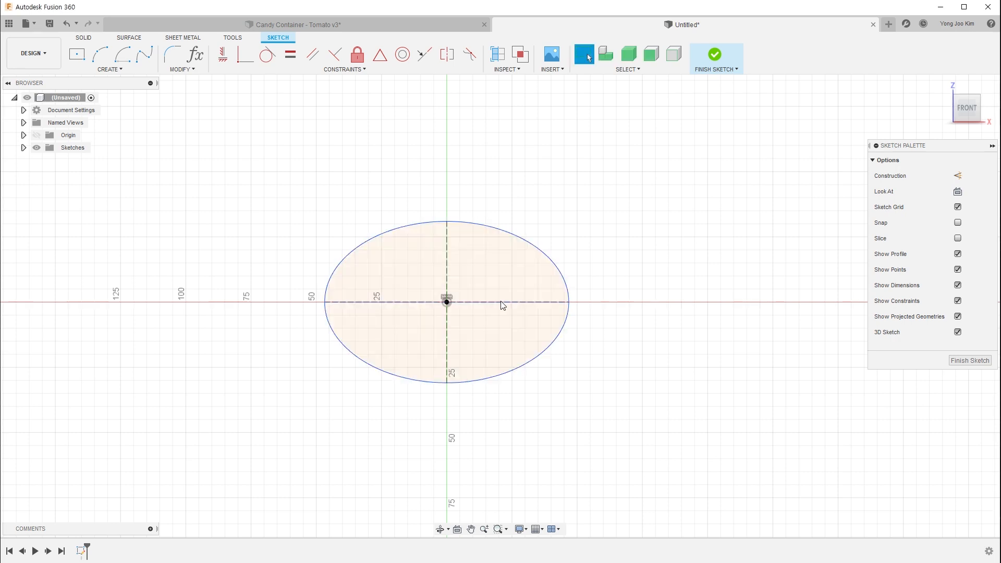
{"action": "left_click", "coordinate": [501, 302]}
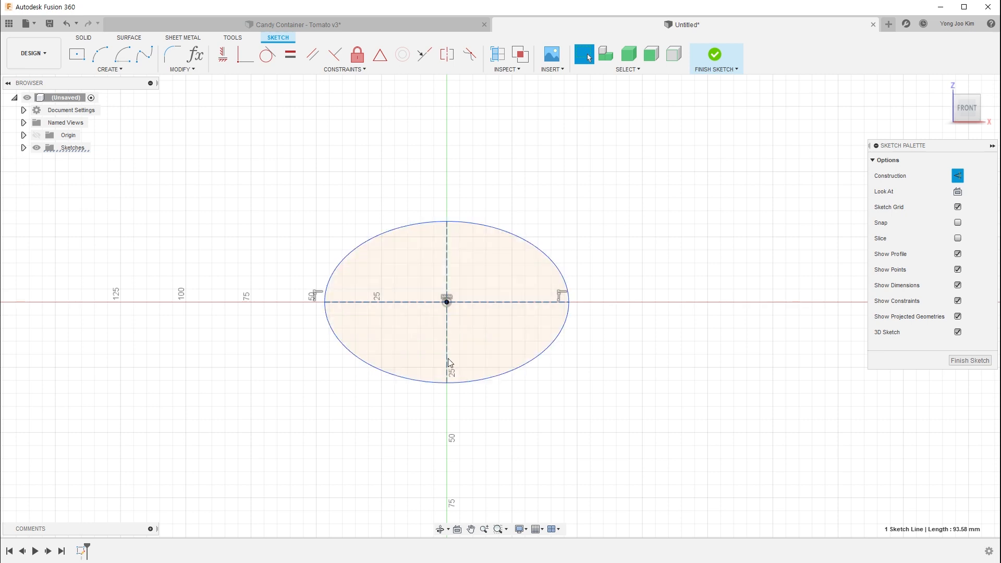
{"action": "key", "text": "Escape"}
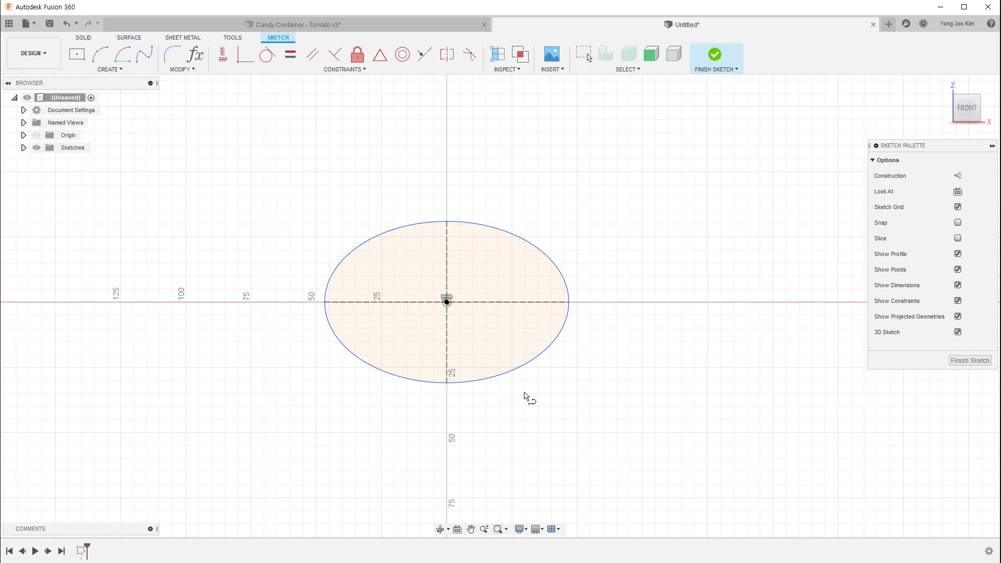
Draw a horizontal line about 61 mm long across the lower part of the ellipse, with both ends on its curve.
{"action": "left_click", "coordinate": [368, 365]}
{"action": "left_click", "coordinate": [525, 365]}
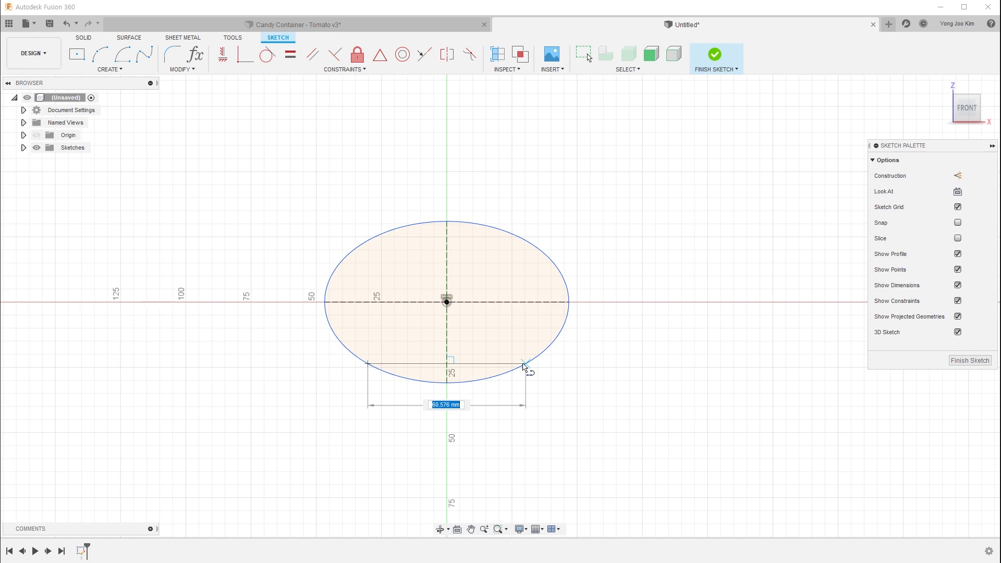
{"action": "key", "text": "Escape"}
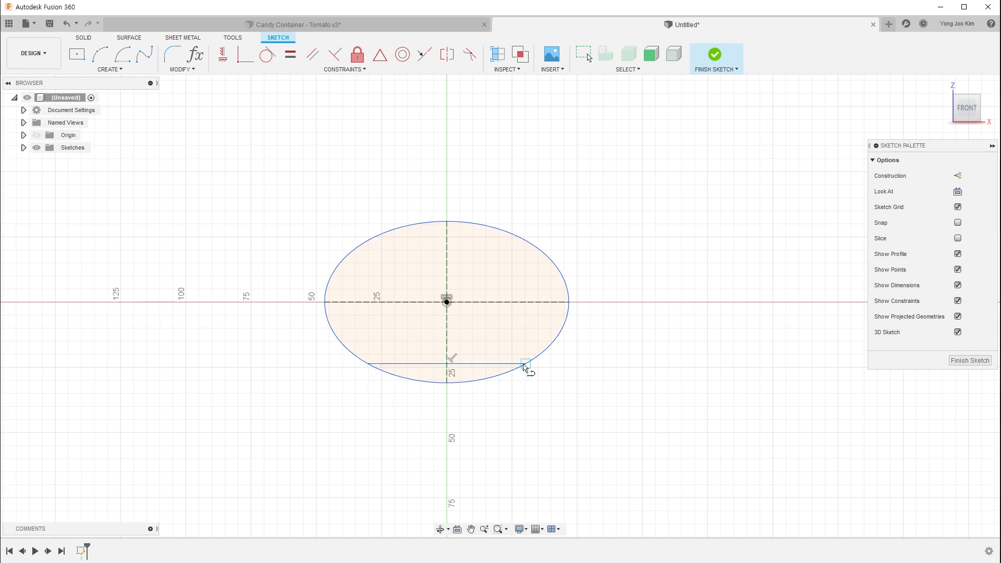
{"action": "key", "text": "Escape"}
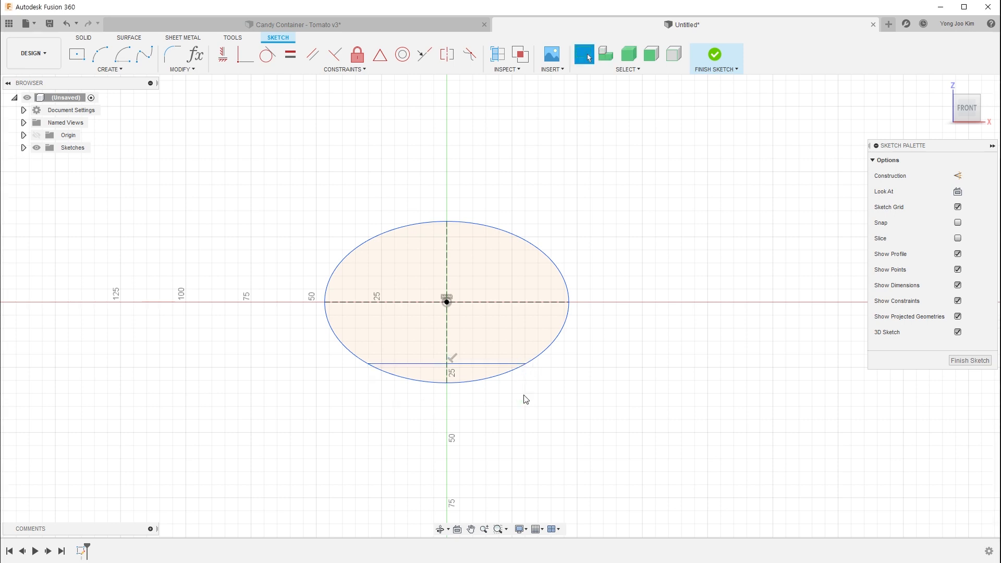
{"action": "mouse_move", "coordinate": [375, 376]}
{"action": "left_mouse_down"}
{"action": "mouse_move", "coordinate": [365, 370]}
{"action": "mouse_move", "coordinate": [383, 371]}
{"action": "left_mouse_up"}
{"action": "mouse_move", "coordinate": [533, 372]}
{"action": "left_mouse_down"}
{"action": "mouse_move", "coordinate": [512, 363]}
{"action": "mouse_move", "coordinate": [533, 375]}
{"action": "left_mouse_up"}
{"action": "mouse_move", "coordinate": [460, 367]}
{"action": "left_mouse_down"}
{"action": "mouse_move", "coordinate": [444, 362]}
{"action": "mouse_move", "coordinate": [452, 349]}
{"action": "mouse_move", "coordinate": [464, 359]}
{"action": "mouse_move", "coordinate": [458, 367]}
{"action": "left_mouse_up"}
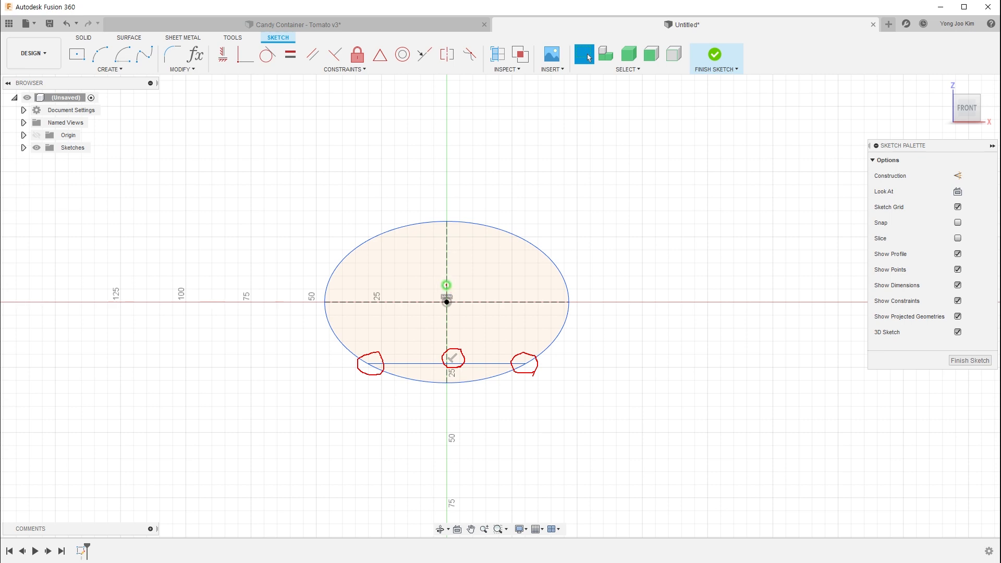
{"action": "mouse_move", "coordinate": [447, 284]}
{"action": "left_mouse_down"}
{"action": "mouse_move", "coordinate": [447, 388]}
{"action": "mouse_move", "coordinate": [461, 371]}
{"action": "mouse_move", "coordinate": [485, 372]}
{"action": "left_mouse_up"}
{"action": "key", "text": "Escape"}
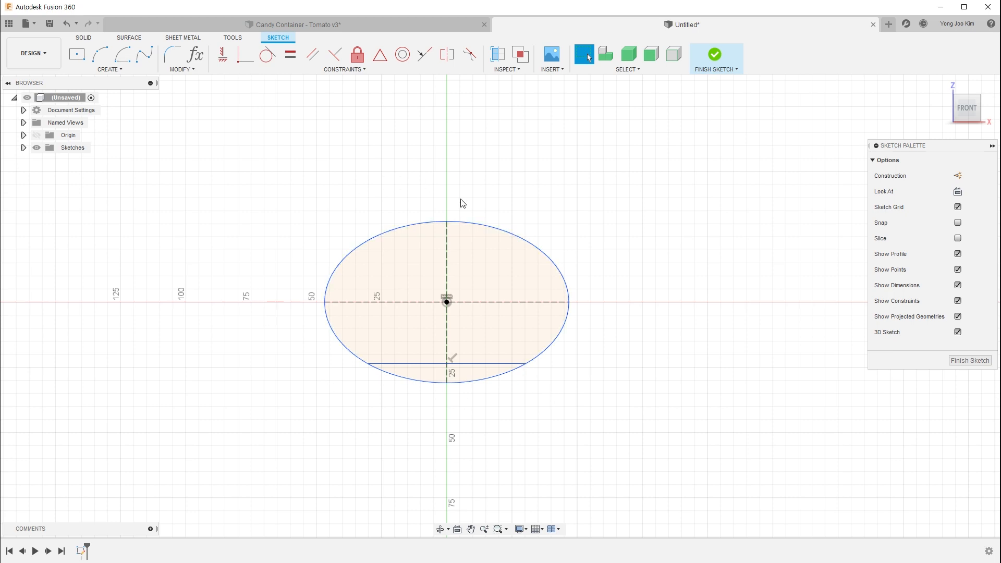
Dimension the ellipse's horizontal axis at 100 mm, placing the dimension below the ellipse.
{"action": "middle_click_drag", "start_coordinate": [539, 402], "coordinate": [546, 402]}
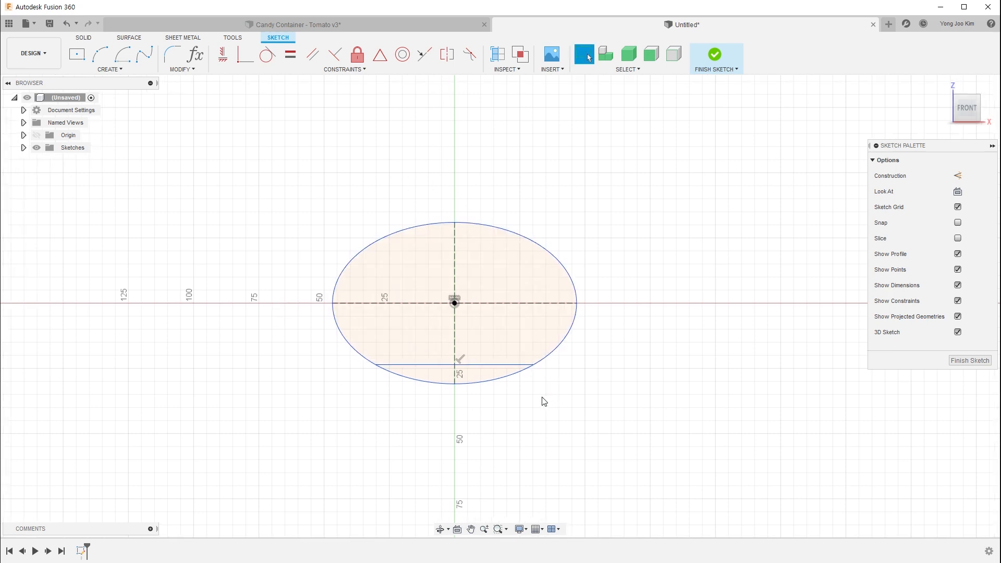
{"action": "key", "text": "d"}
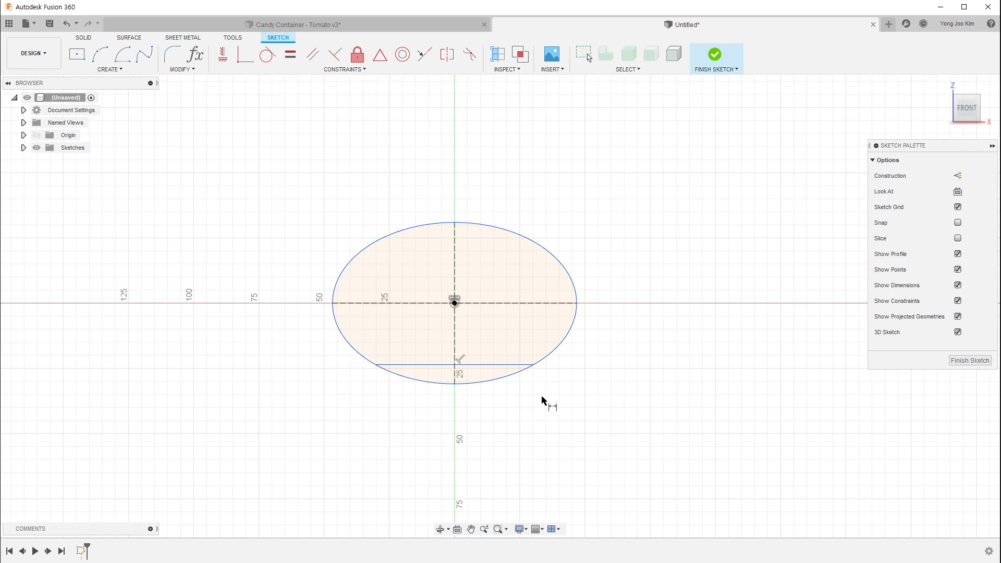
{"action": "left_click", "coordinate": [487, 307]}
{"action": "left_click", "coordinate": [464, 434]}
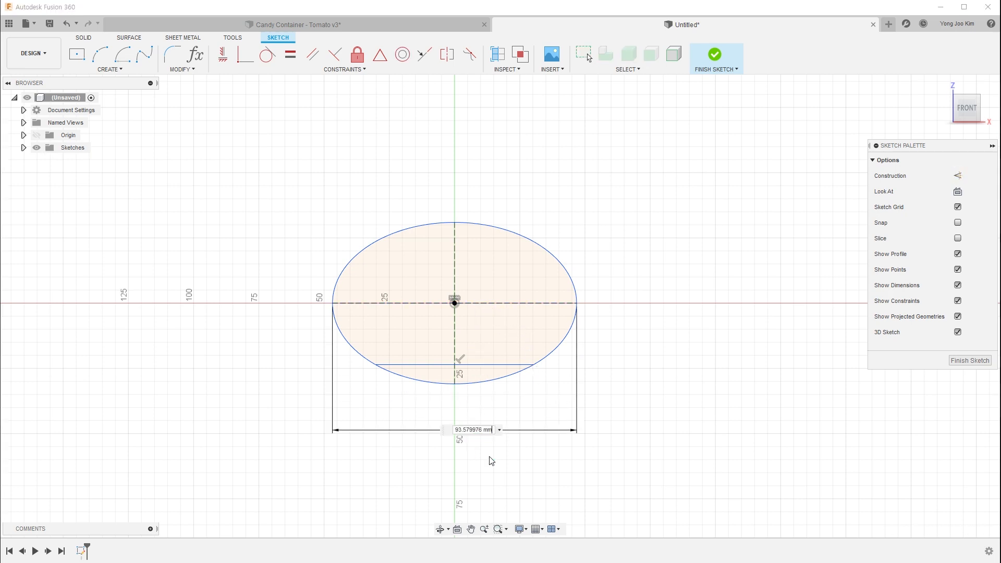
{"action": "type", "text": "100"}
{"action": "key", "text": "Return"}
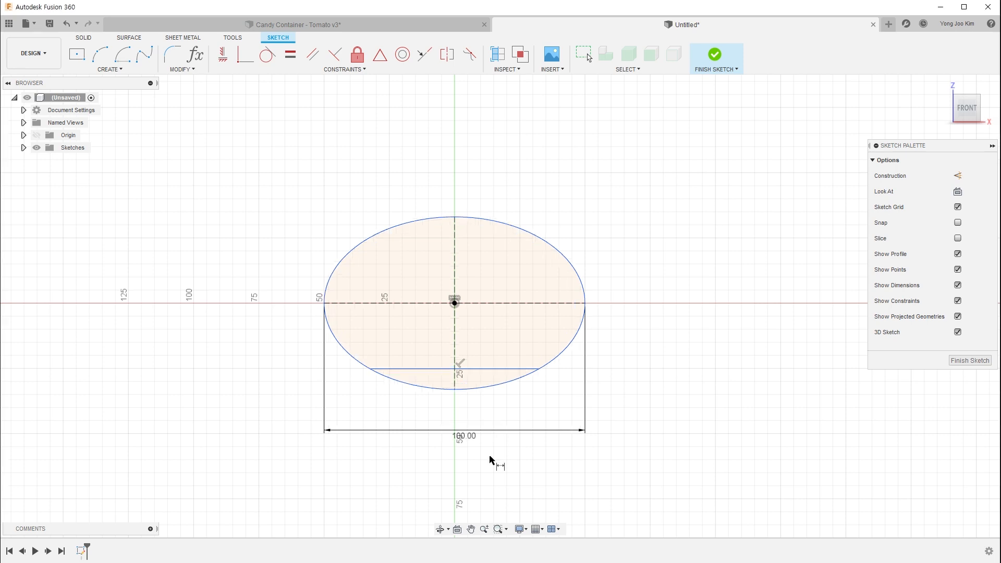
Move the ellipse's 100 mm width dimension slightly farther below the ellipse.
{"action": "left_click_drag", "start_coordinate": [464, 437], "coordinate": [466, 450]}
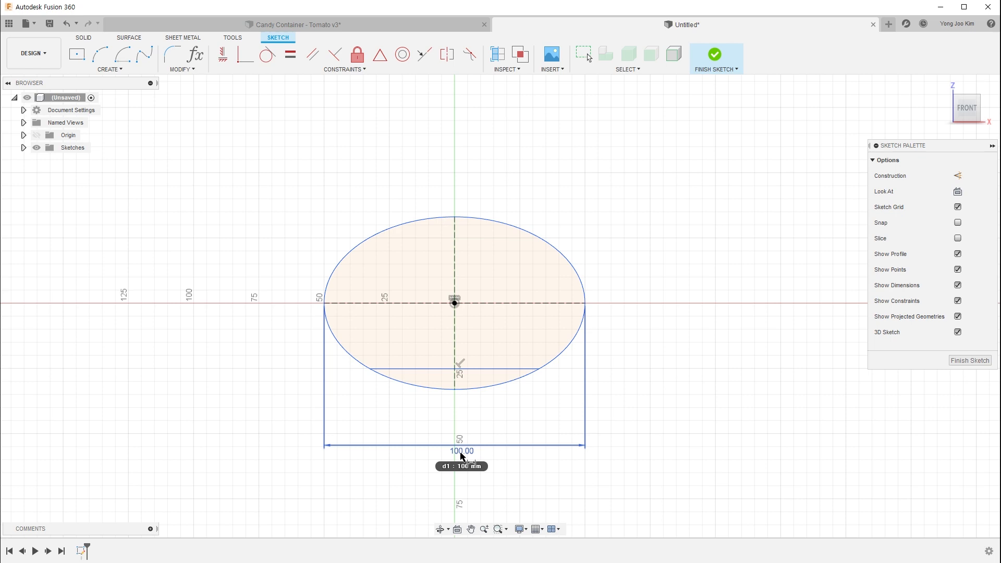
{"action": "mouse_move", "coordinate": [452, 475]}
{"action": "left_mouse_down"}
{"action": "mouse_move", "coordinate": [438, 461]}
{"action": "mouse_move", "coordinate": [452, 476]}
{"action": "left_mouse_up"}
{"action": "key", "text": "Escape"}
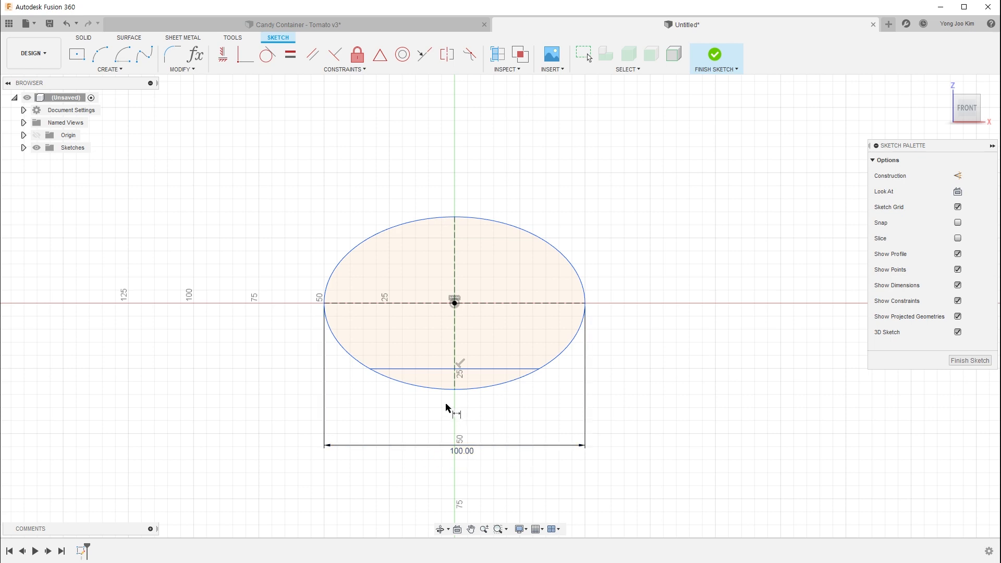
Dimension the ellipse's vertical axis with the expression d1*0.8, linking it to the width, and place the dimension beside the ellipse.
{"action": "left_click", "coordinate": [455, 285]}
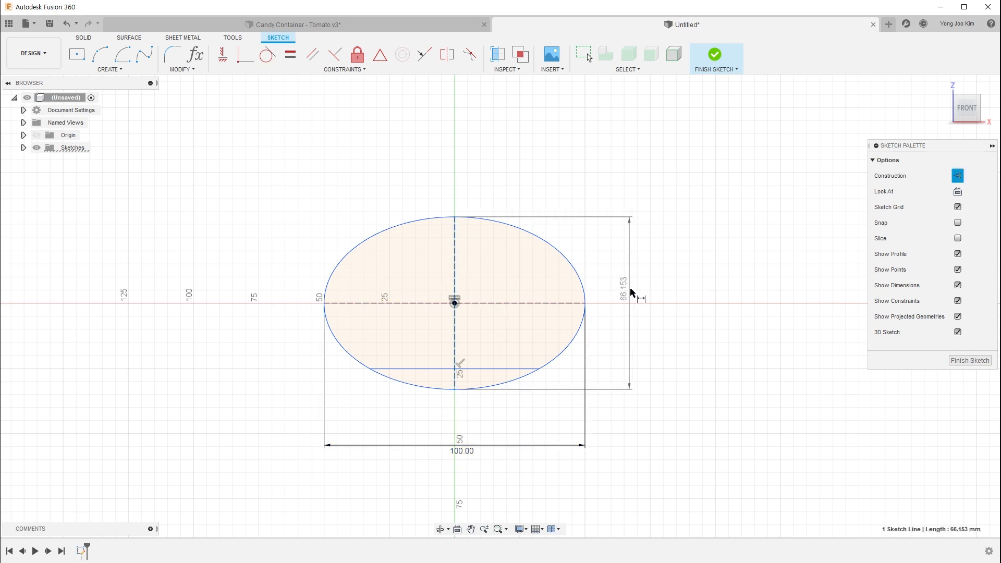
{"action": "left_click", "coordinate": [653, 302]}
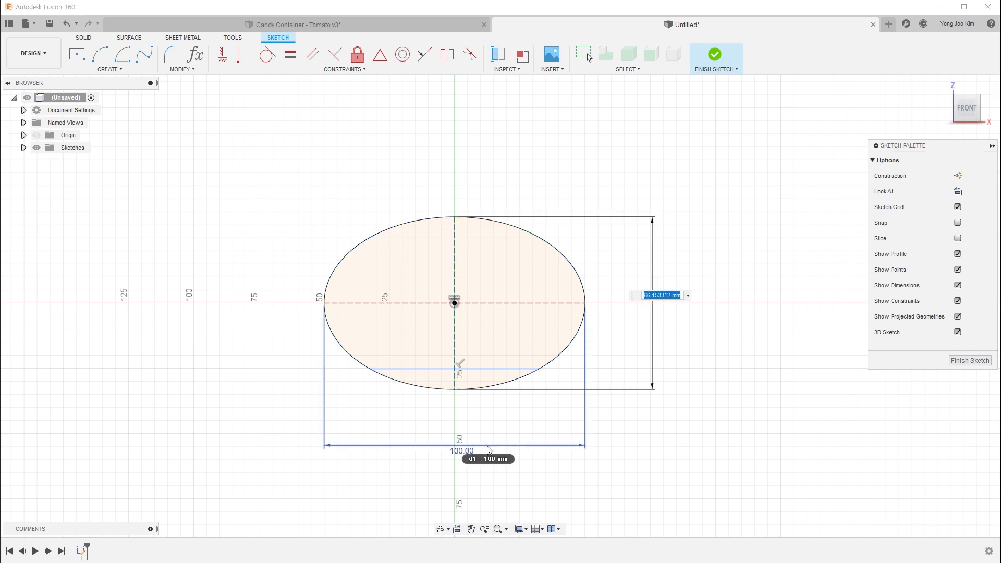
{"action": "left_click", "coordinate": [469, 455]}
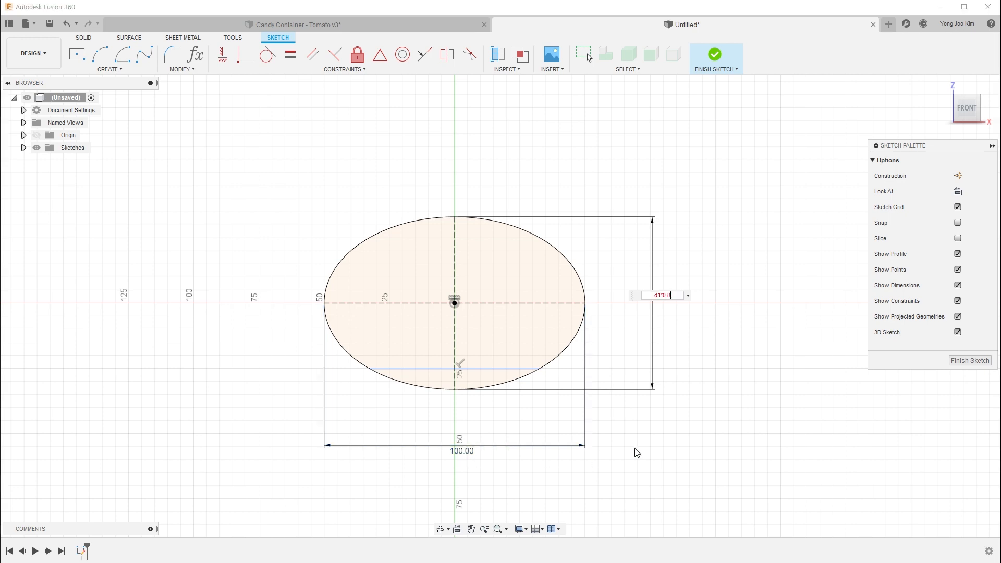
{"action": "key", "text": "Return"}
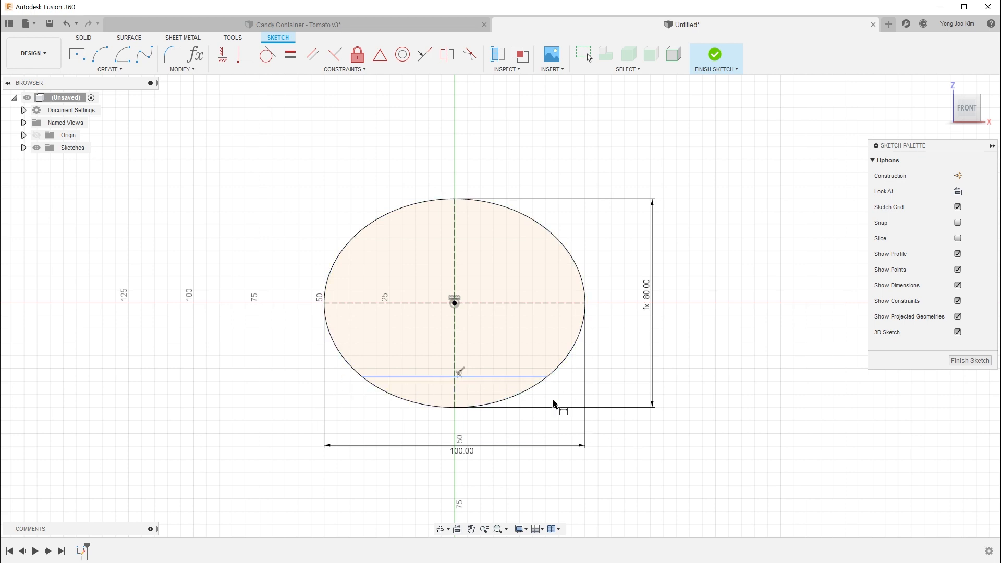
Dimension the gap between the ellipse's lowest point and the flat base line as the ellipse's height dimension multiplied by 0.1.
{"action": "left_click", "coordinate": [455, 407]}
{"action": "left_click", "coordinate": [483, 378]}
{"action": "left_click", "coordinate": [612, 394]}
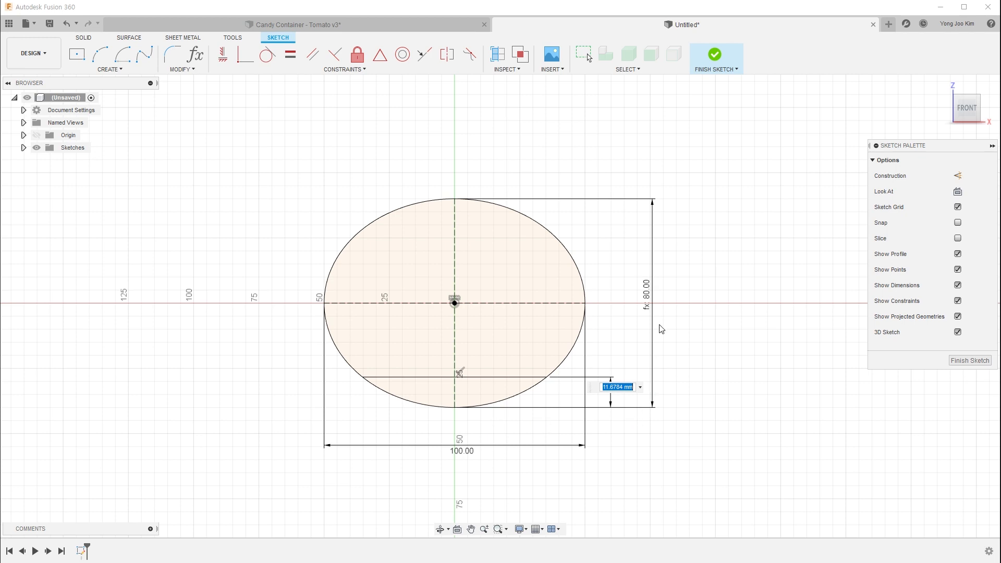
{"action": "left_click", "coordinate": [647, 296]}
{"action": "type", "text": "*0.1"}
{"action": "key", "text": "Return"}
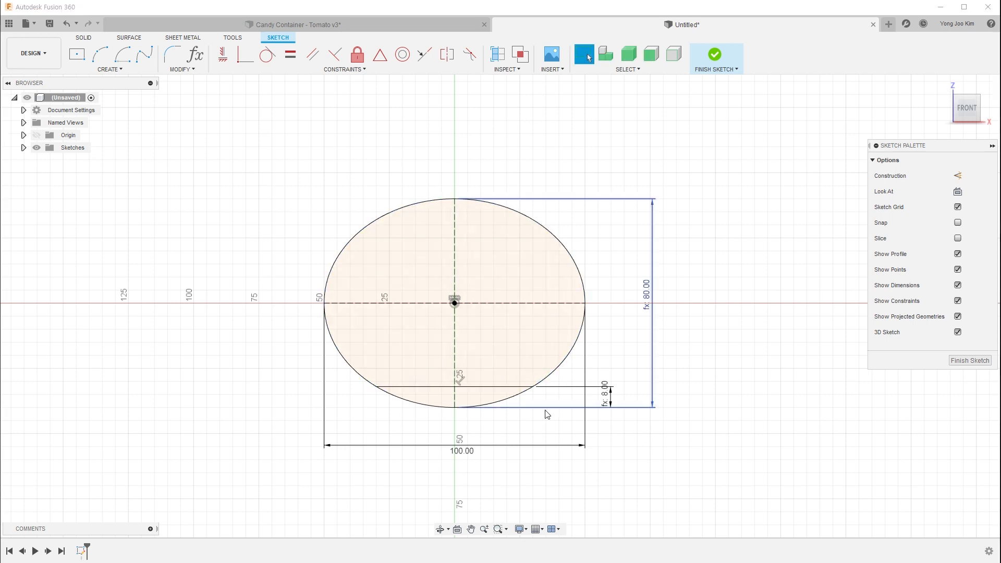
Convert the ellipse's vertical construction axis to a regular line and check that the left half above the base line is selectable.
{"action": "left_click", "coordinate": [455, 262]}
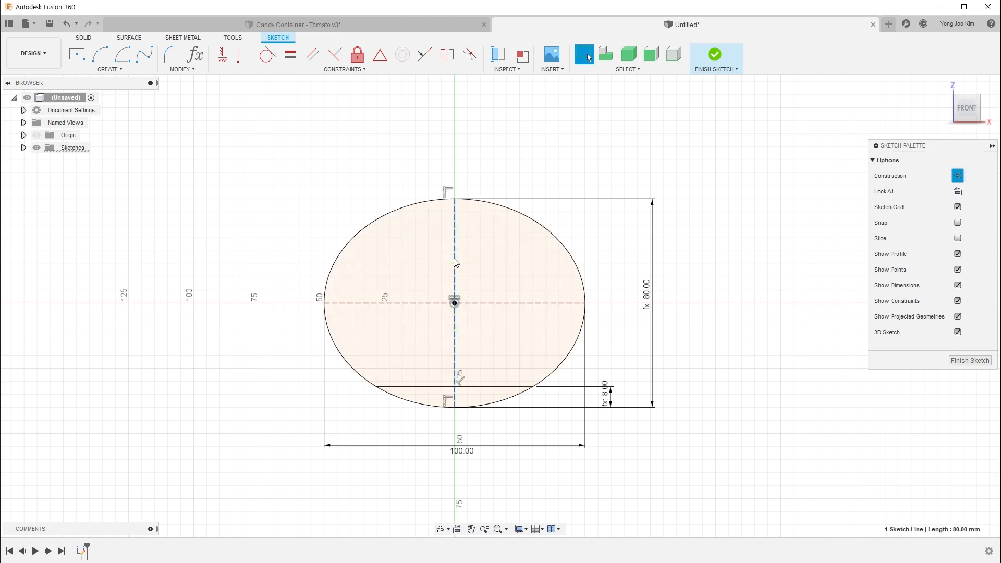
{"action": "key", "text": "x"}
{"action": "left_click", "coordinate": [250, 219]}
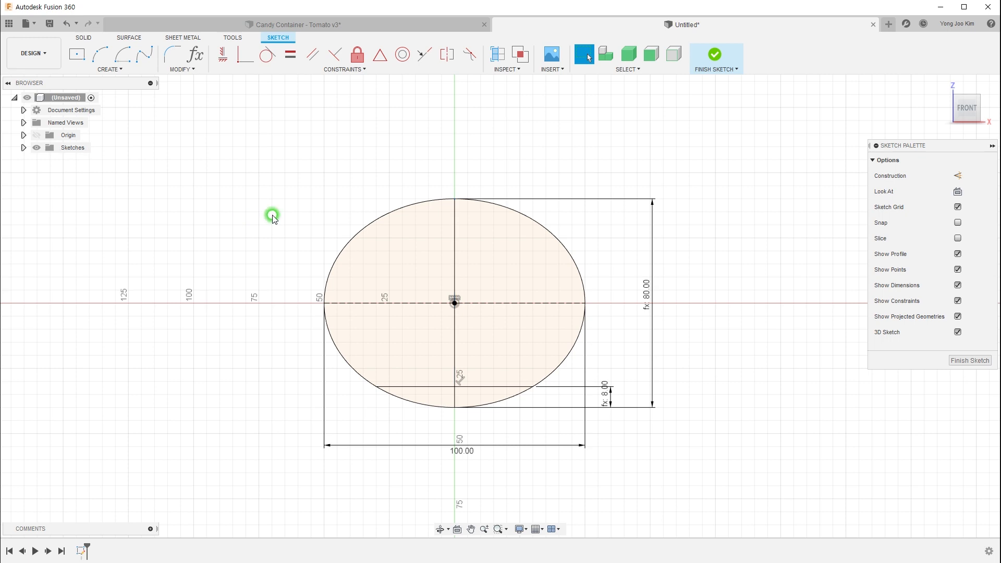
{"action": "left_click", "coordinate": [455, 220]}
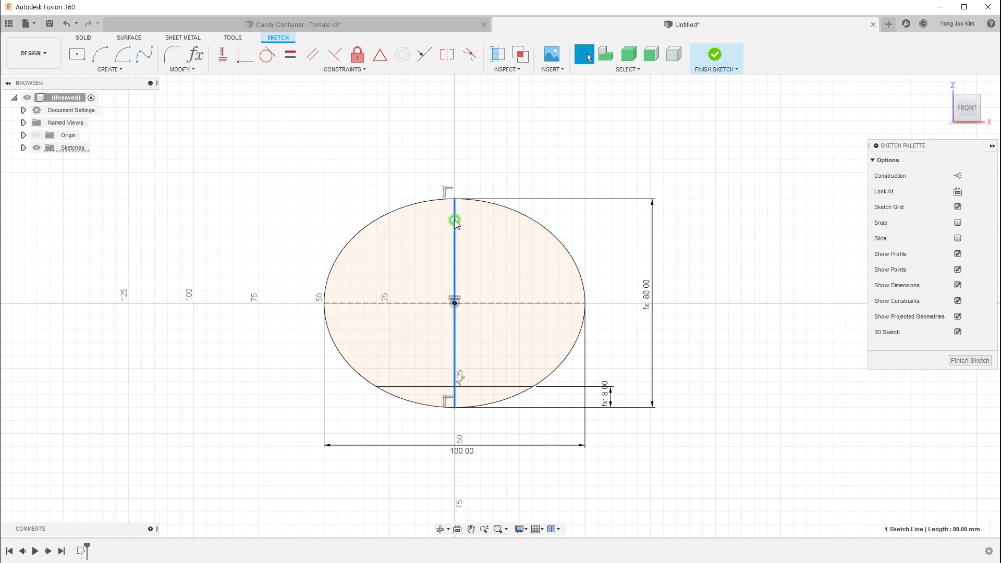
{"action": "left_click", "coordinate": [367, 171]}
{"action": "left_click", "coordinate": [418, 240]}
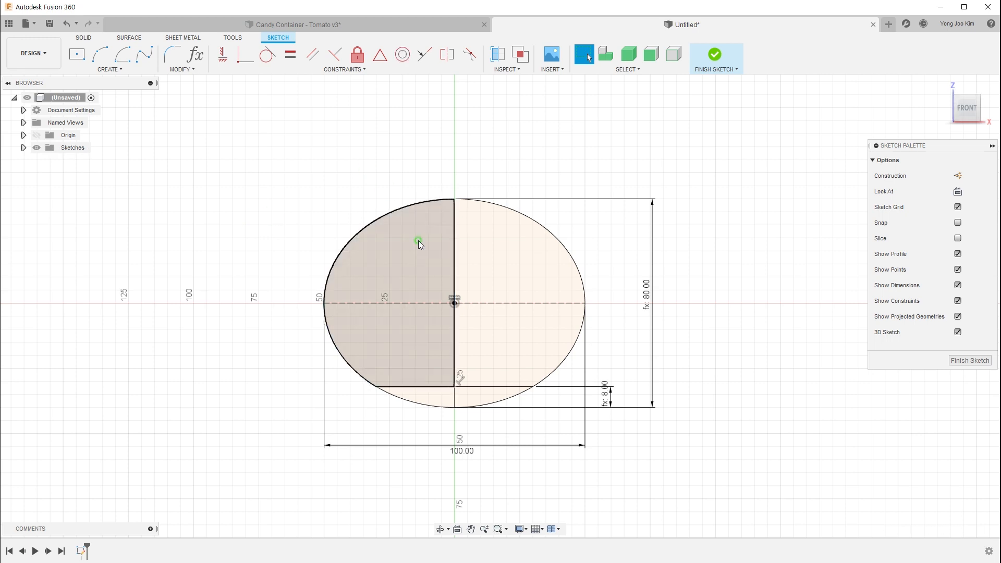
{"action": "left_click", "coordinate": [245, 249]}
Expand the list of sketches to check the ellipse sketch's constraint status, and finish the sketch.
{"action": "left_click", "coordinate": [23, 148]}
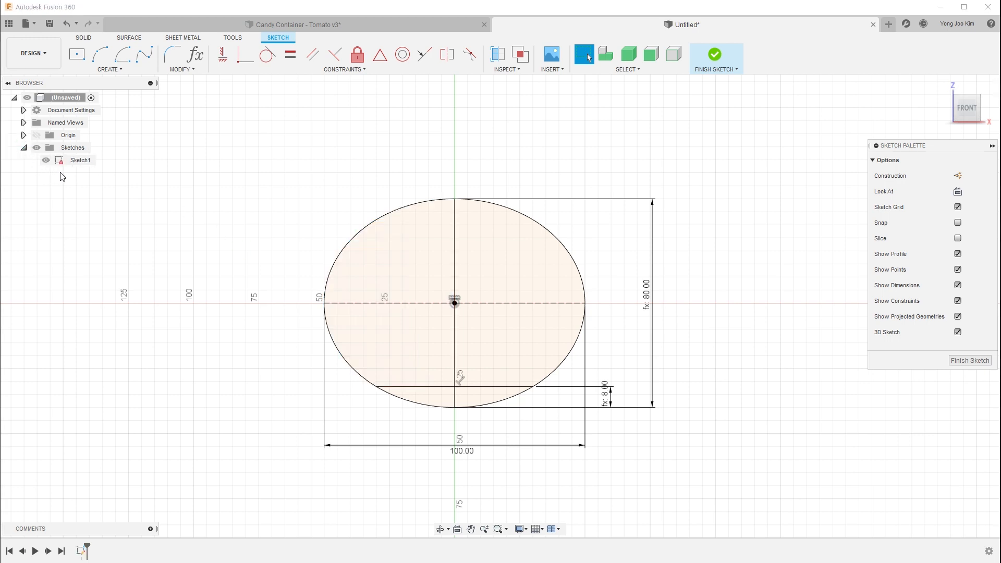
{"action": "left_click_drag", "start_coordinate": [46, 150], "coordinate": [72, 173]}
{"action": "key", "text": "Escape"}
{"action": "left_click", "coordinate": [713, 57]}
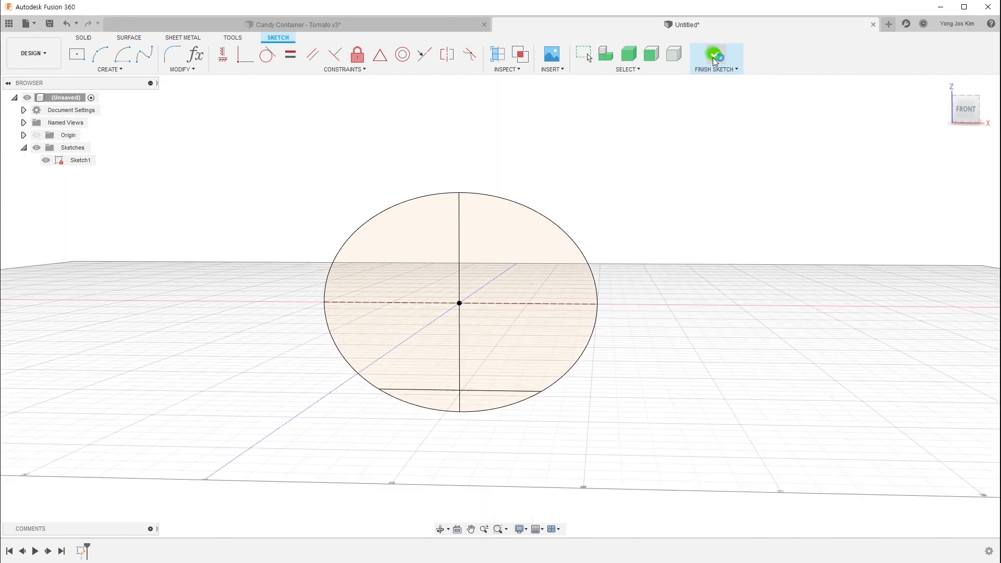
Revolve the left half-profile above the base line 360 degrees around the vertical center line as a new body.
{"action": "left_click", "coordinate": [104, 70]}
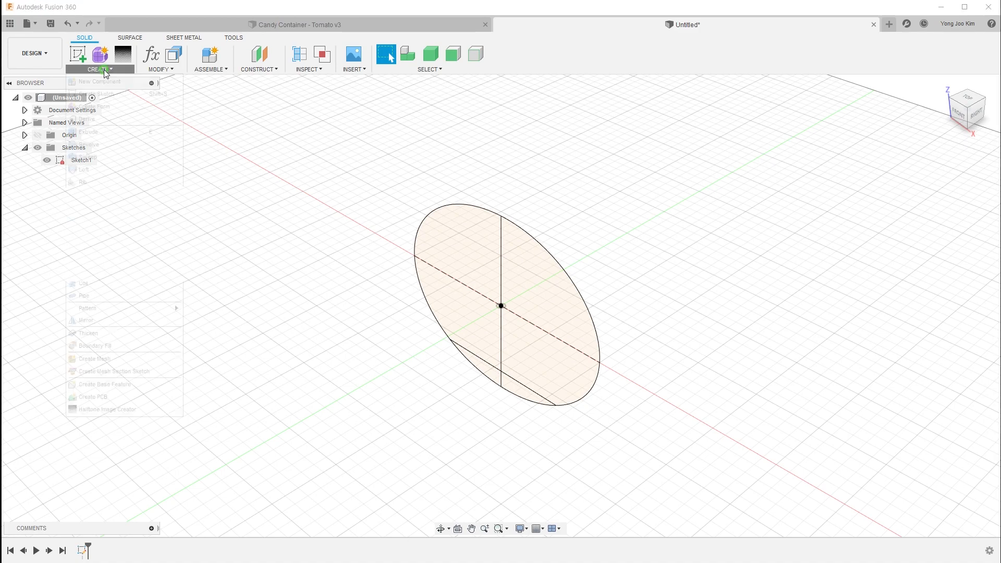
{"action": "left_click", "coordinate": [110, 144]}
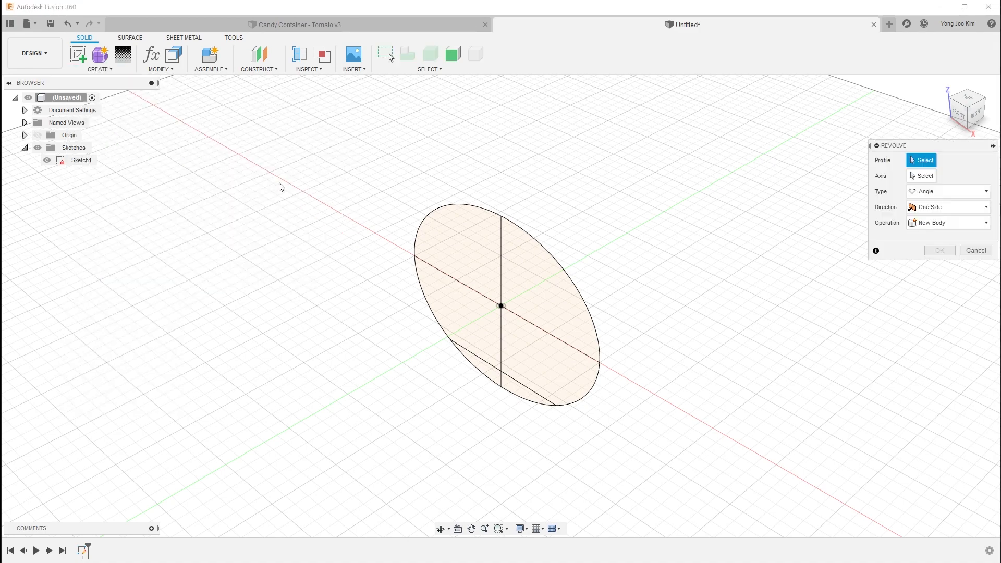
{"action": "left_click", "coordinate": [468, 244]}
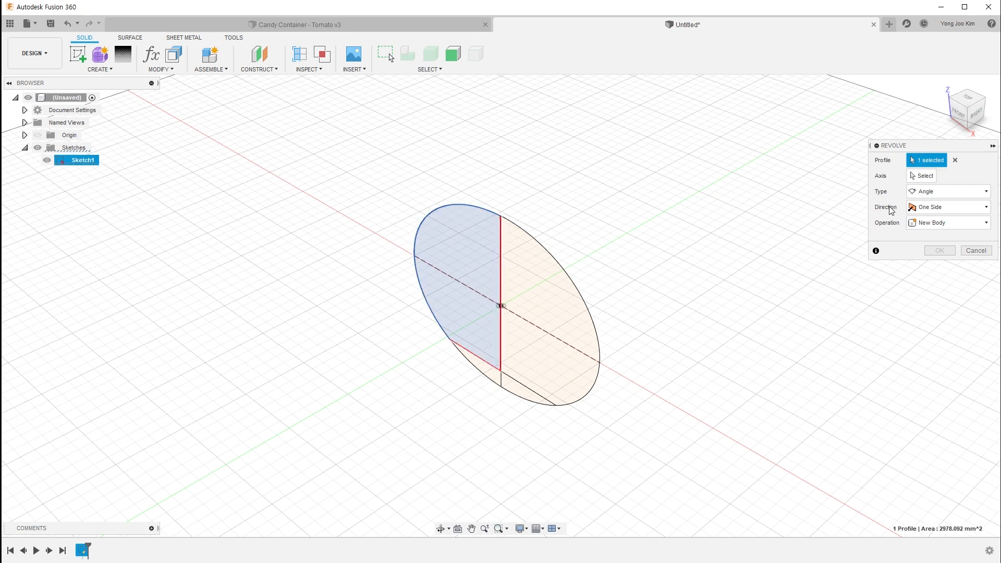
{"action": "left_click", "coordinate": [921, 175]}
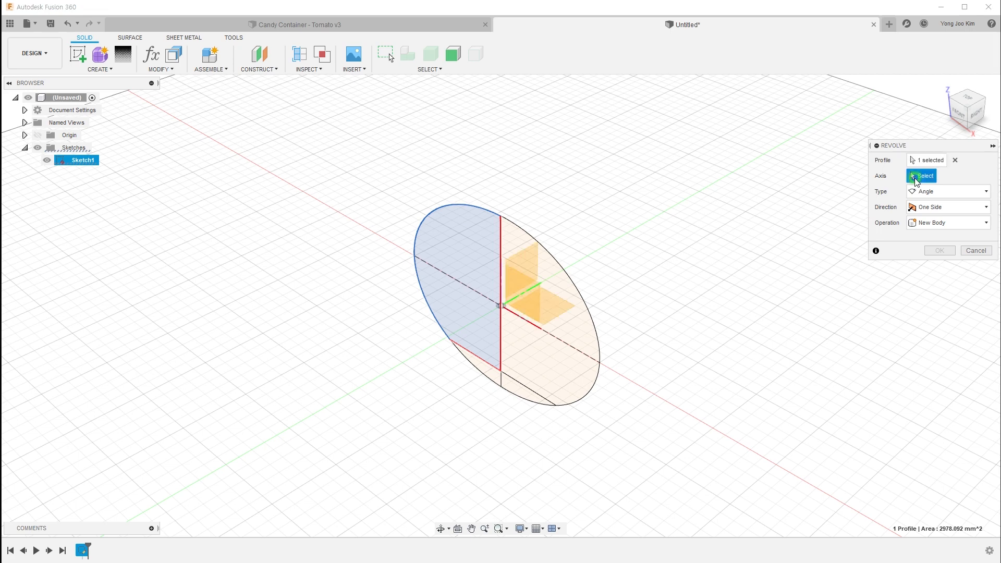
{"action": "left_click", "coordinate": [501, 232]}
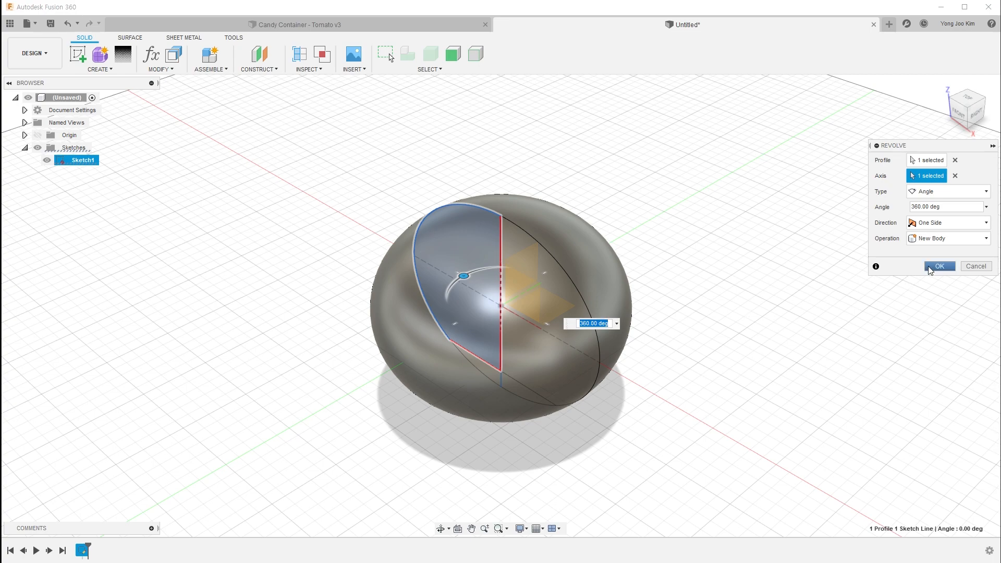
{"action": "left_click", "coordinate": [938, 267]}
{"action": "middle_click_drag", "start_coordinate": [695, 317], "coordinate": [690, 247], "text": "shift"}
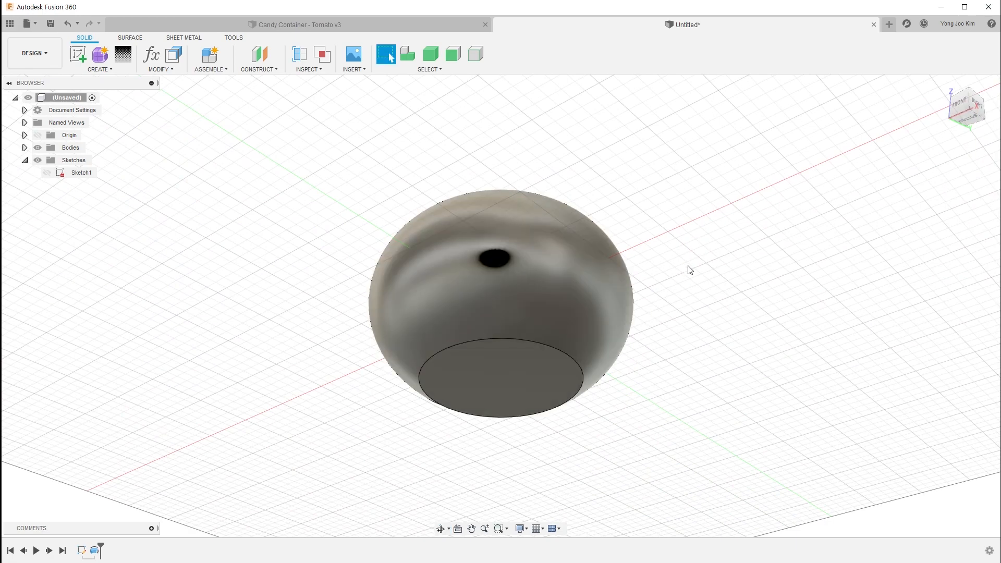
{"action": "middle_click_drag", "start_coordinate": [697, 254], "coordinate": [694, 308], "text": "shift"}
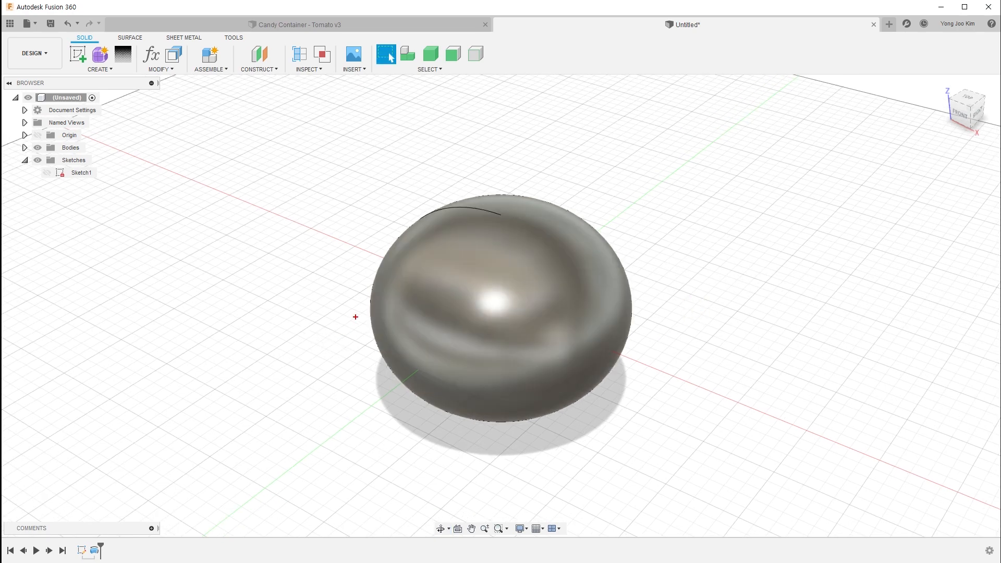
Split the revolved body's curved outer face around its middle with Split Face, using the XY plane as the splitting tool.
{"action": "mouse_move", "coordinate": [371, 308]}
{"action": "left_mouse_down"}
{"action": "mouse_move", "coordinate": [424, 346]}
{"action": "mouse_move", "coordinate": [531, 359]}
{"action": "mouse_move", "coordinate": [618, 334]}
{"action": "mouse_move", "coordinate": [636, 317]}
{"action": "left_mouse_up"}
{"action": "key", "text": "Escape"}
{"action": "left_click", "coordinate": [161, 69]}
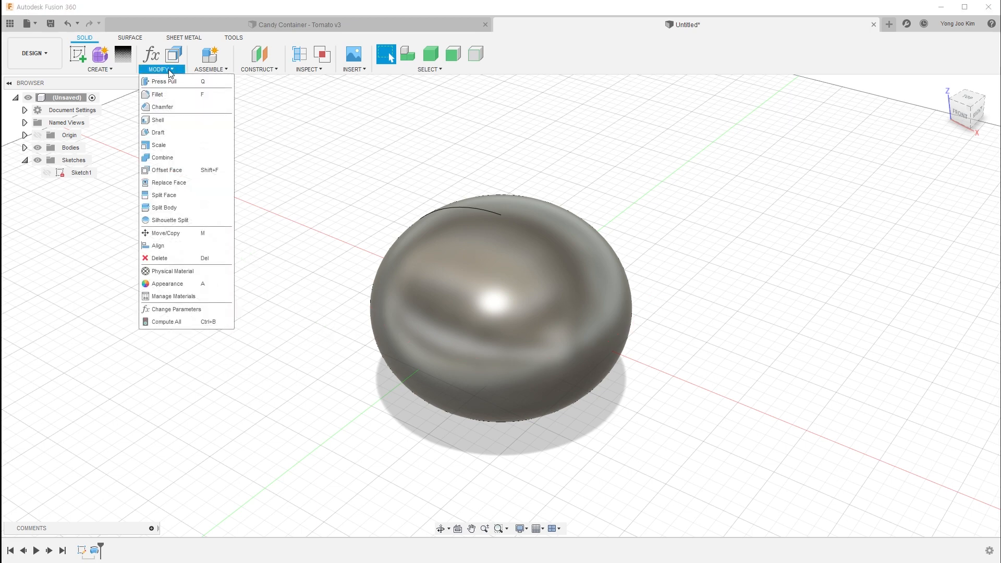
{"action": "left_click", "coordinate": [197, 197]}
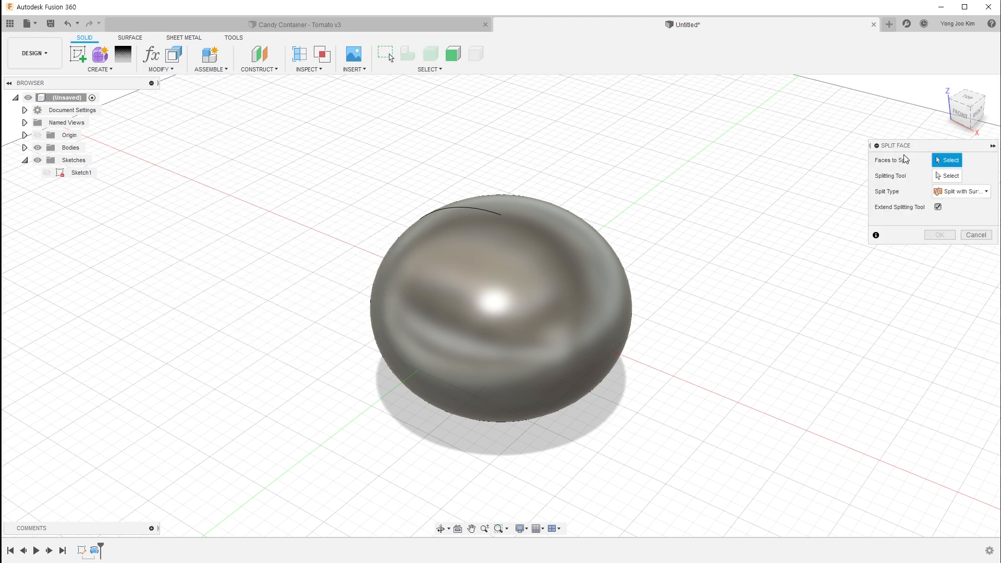
{"action": "left_click", "coordinate": [581, 270]}
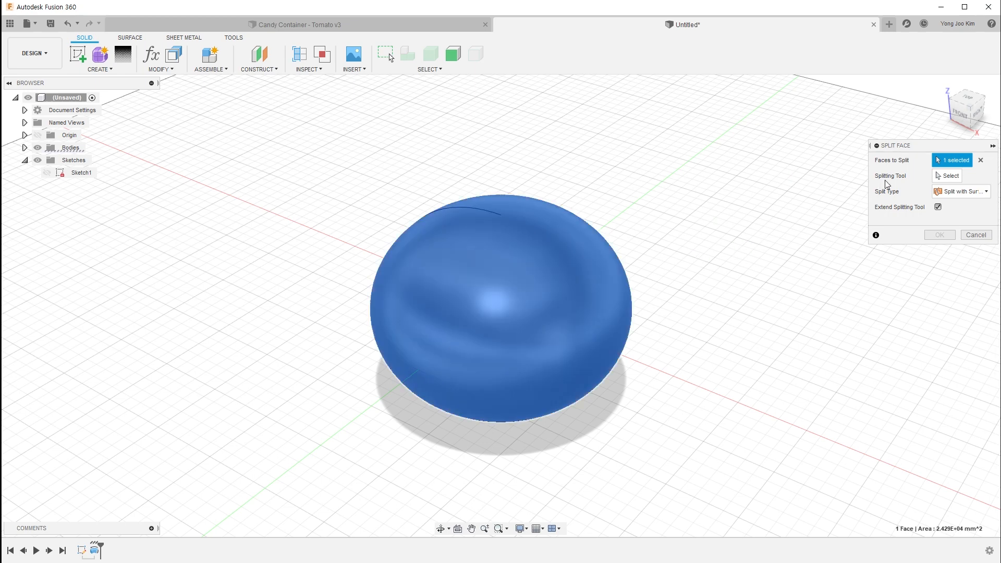
{"action": "left_click", "coordinate": [946, 177]}
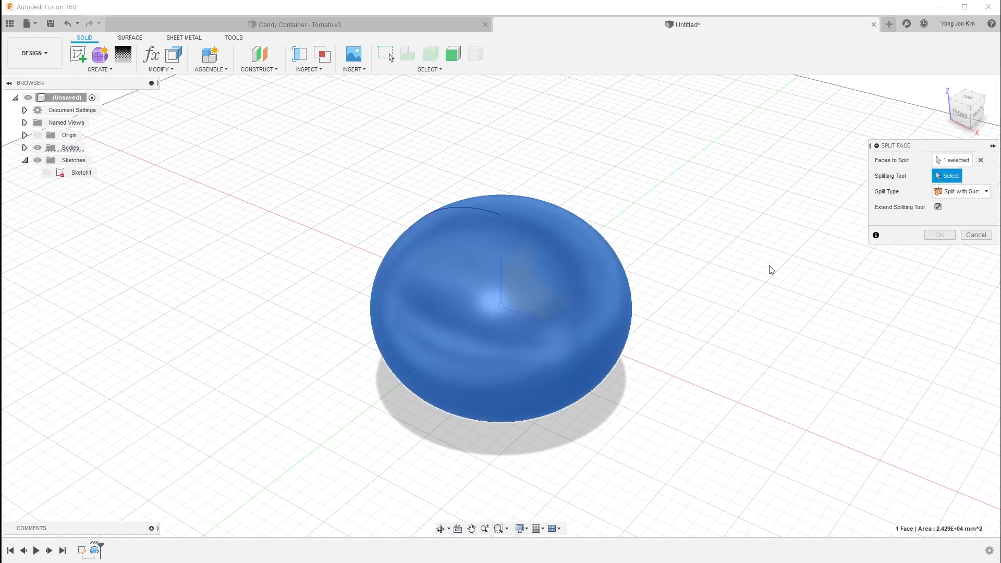
{"action": "left_click", "coordinate": [564, 303]}
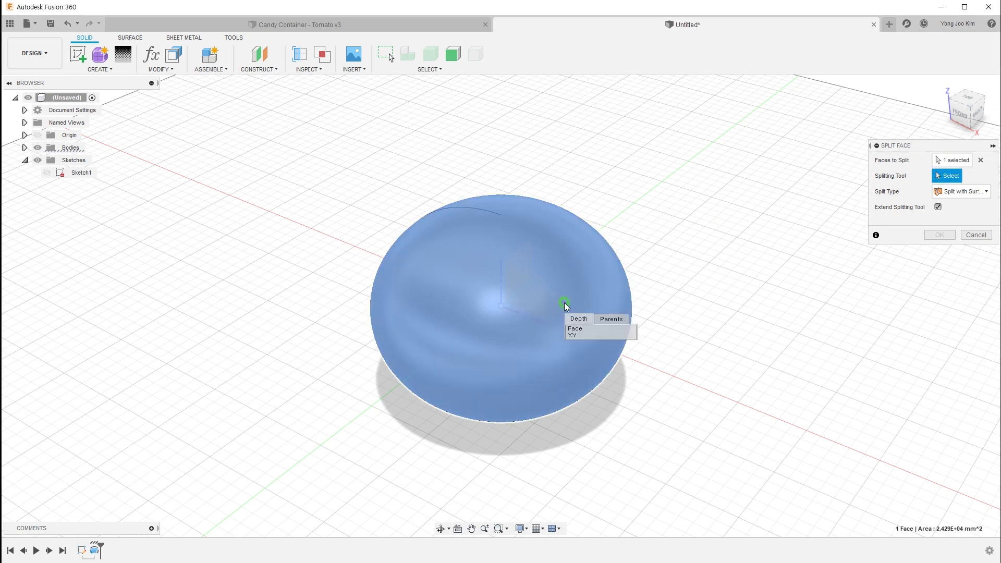
{"action": "left_click", "coordinate": [584, 336]}
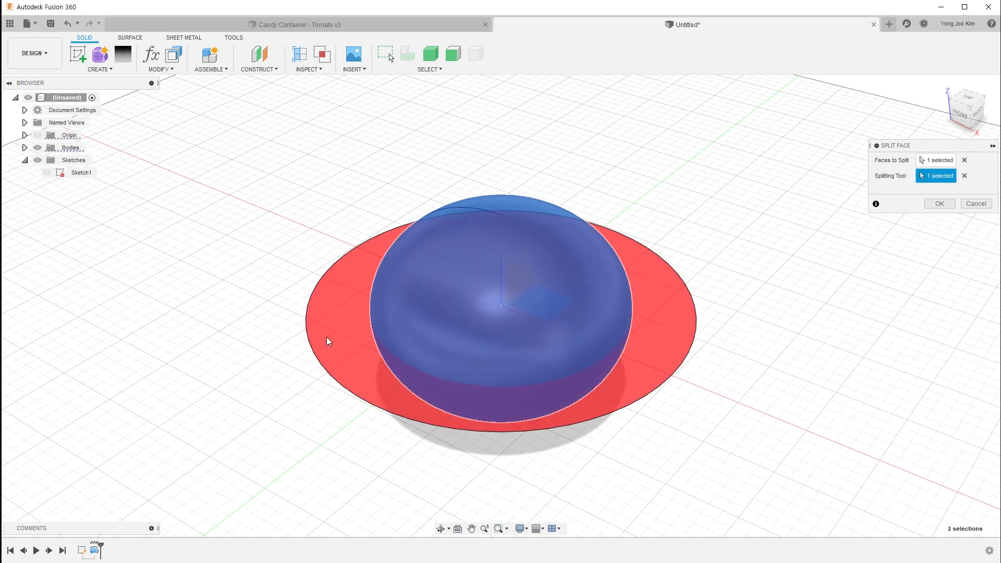
{"action": "left_click", "coordinate": [939, 209]}
{"action": "middle_click_drag", "start_coordinate": [578, 380], "coordinate": [662, 342], "text": "shift"}
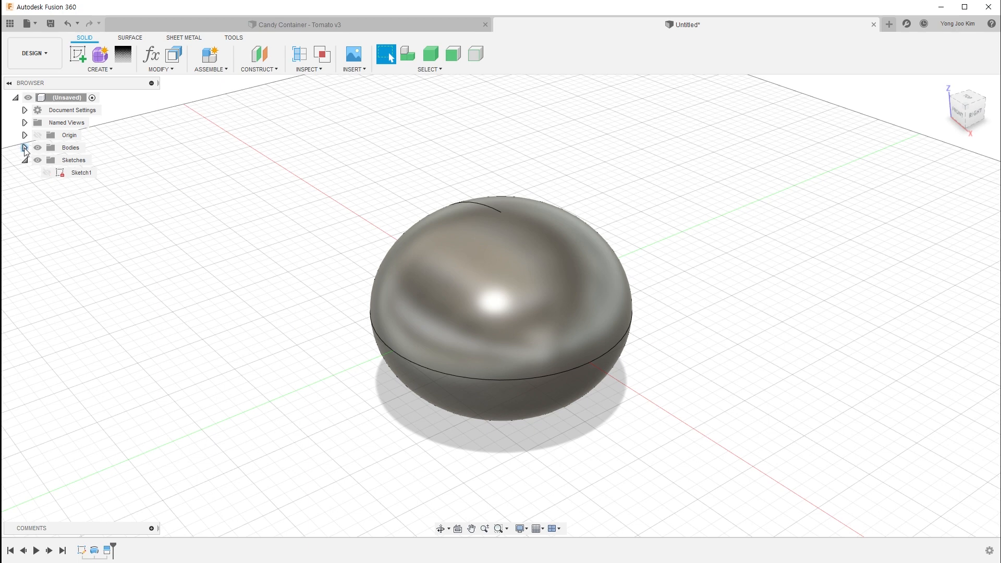
Check the list of bodies and examine the leaf cap's outline in the finished Candy Container - Tomato v3 design.
{"action": "left_click", "coordinate": [25, 148]}
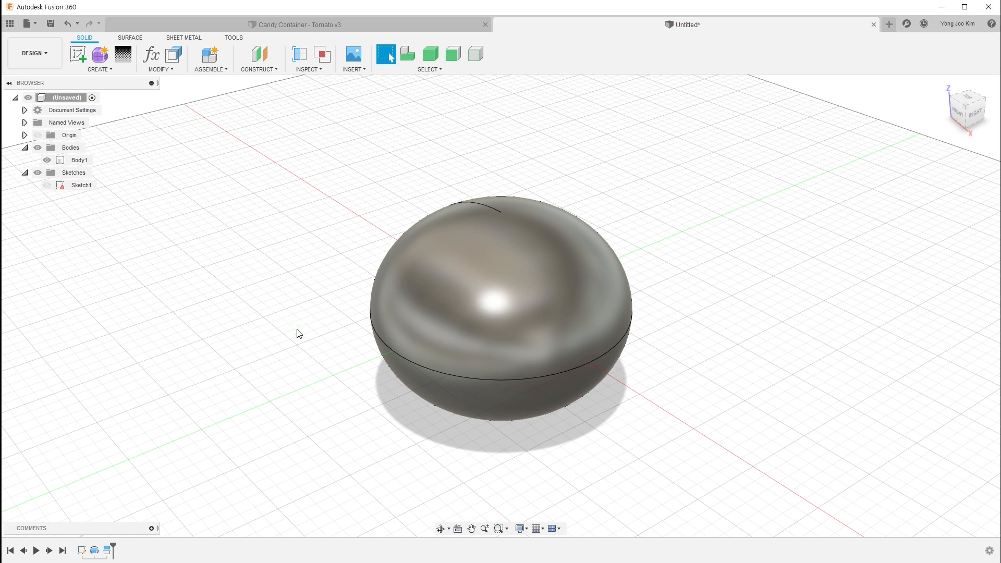
{"action": "left_click", "coordinate": [308, 25]}
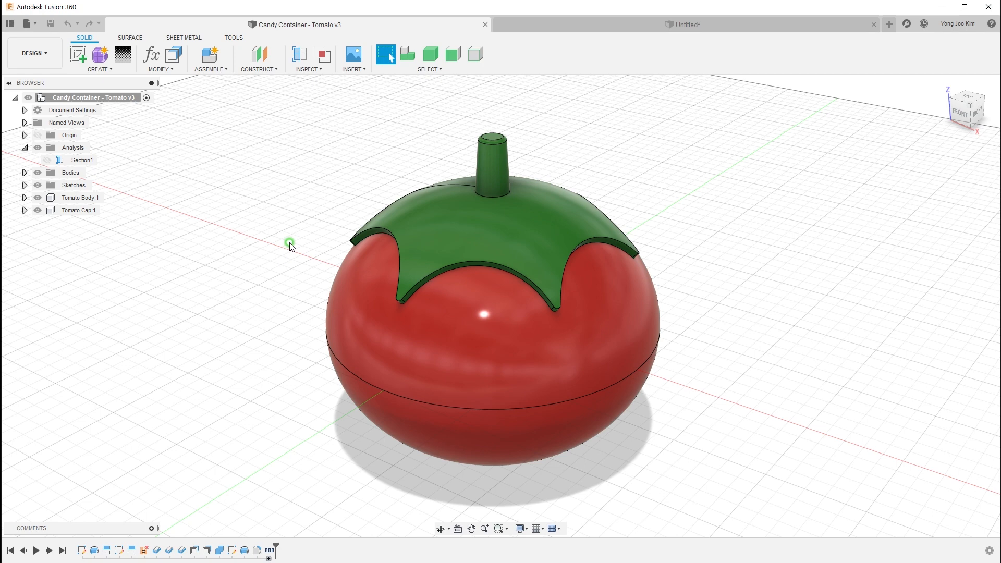
{"action": "mouse_move", "coordinate": [345, 243]}
{"action": "left_mouse_down"}
{"action": "mouse_move", "coordinate": [396, 242]}
{"action": "mouse_move", "coordinate": [399, 298]}
{"action": "mouse_move", "coordinate": [476, 268]}
{"action": "mouse_move", "coordinate": [531, 302]}
{"action": "mouse_move", "coordinate": [569, 290]}
{"action": "mouse_move", "coordinate": [605, 241]}
{"action": "mouse_move", "coordinate": [632, 254]}
{"action": "mouse_move", "coordinate": [579, 196]}
{"action": "mouse_move", "coordinate": [430, 206]}
{"action": "mouse_move", "coordinate": [343, 234]}
{"action": "left_mouse_up"}
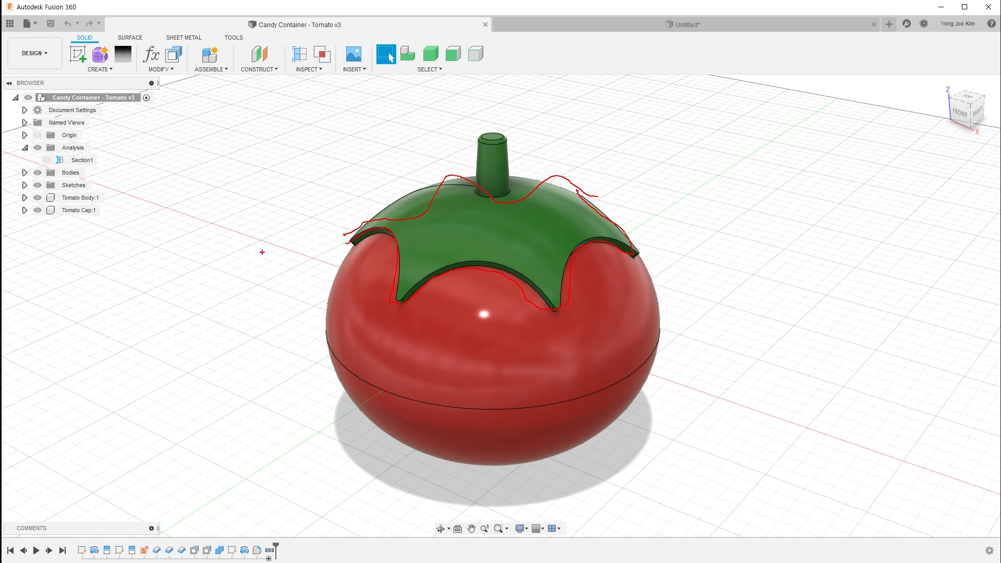
{"action": "key", "text": "Escape"}
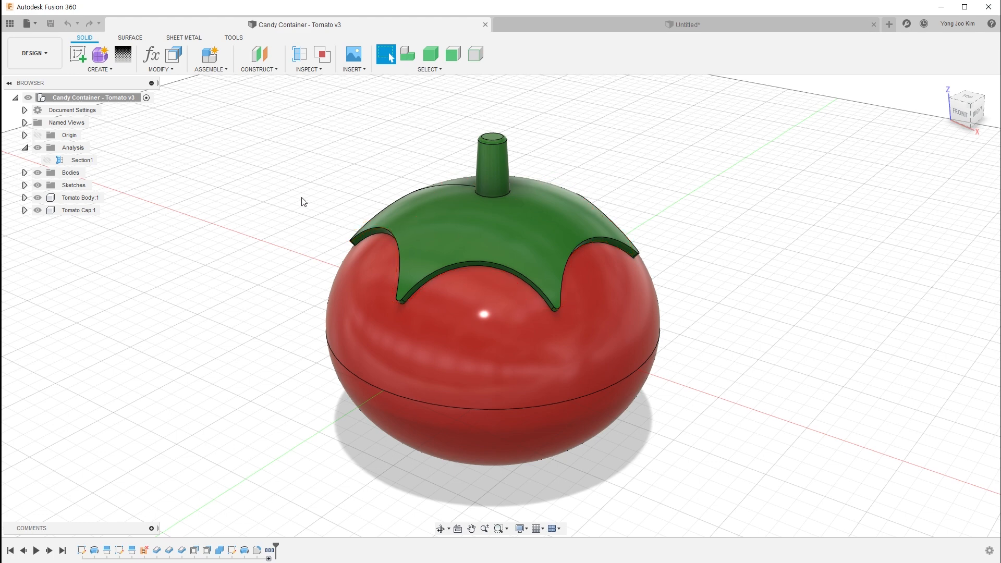
Return to the untitled design and start a sketch on the horizontal XY plane.
{"action": "left_click", "coordinate": [628, 27]}
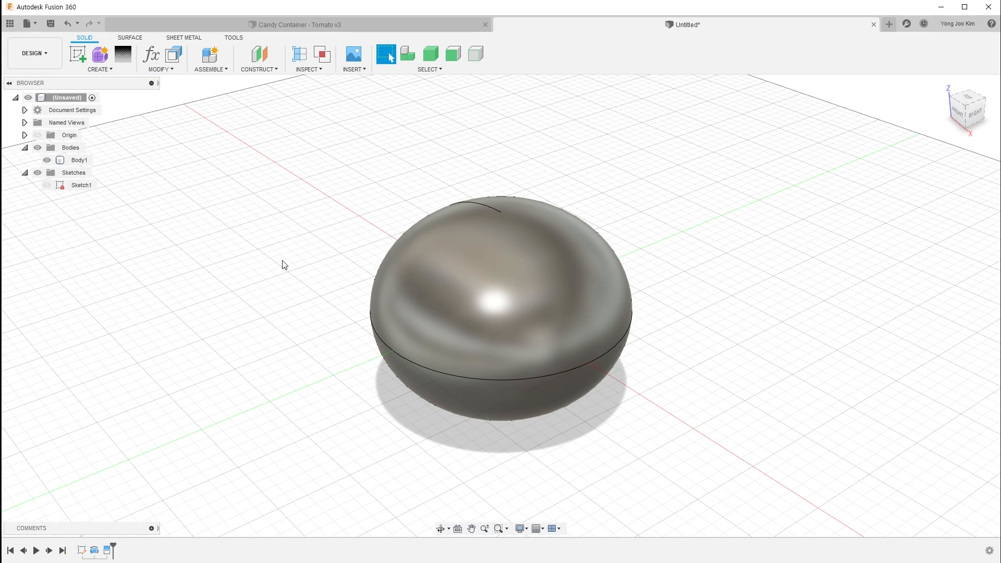
{"action": "left_click", "coordinate": [77, 57]}
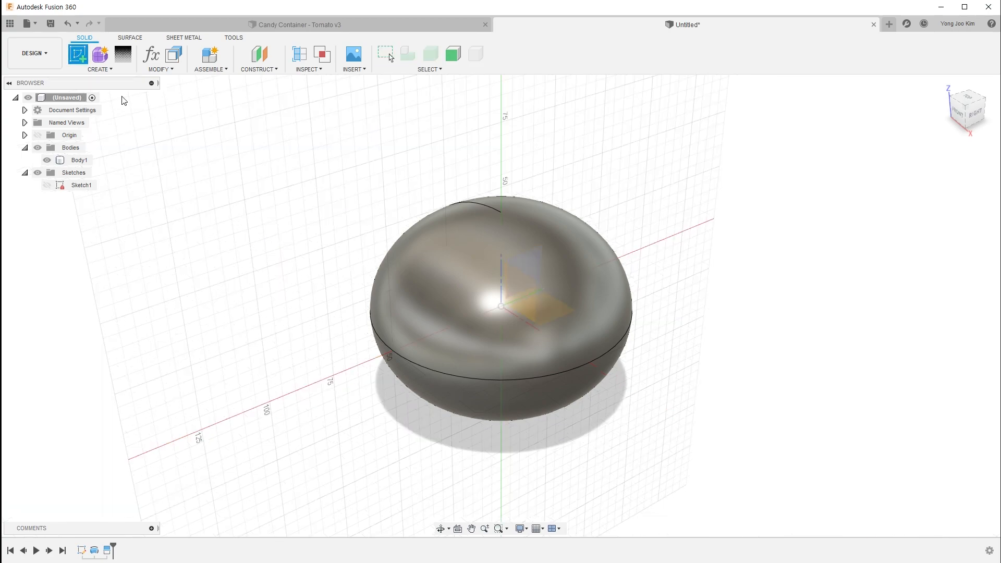
{"action": "left_click", "coordinate": [555, 306]}
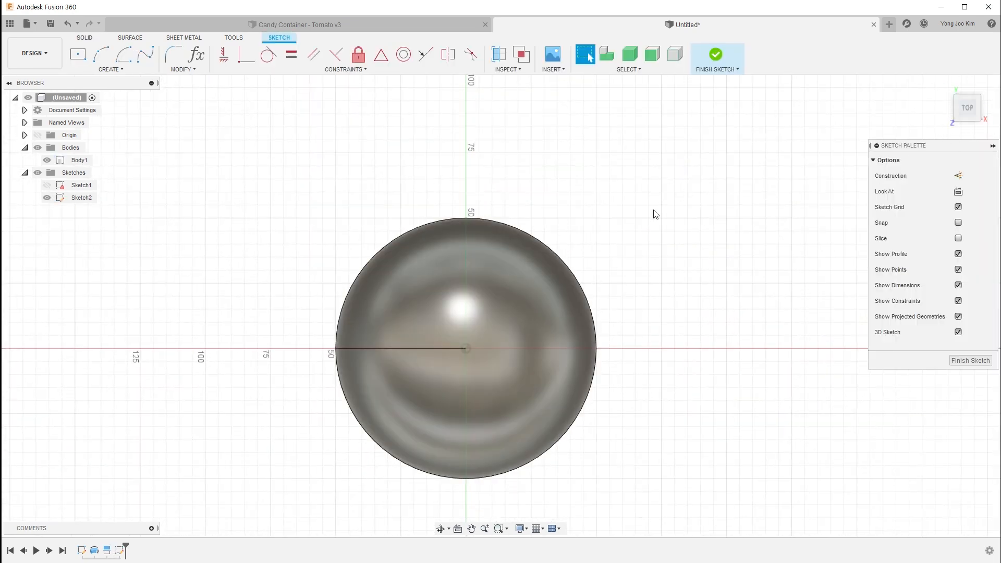
Display the model in a wireframe visual style so the body does not cover the sketch plane.
{"action": "middle_click_drag", "start_coordinate": [624, 298], "coordinate": [633, 245]}
{"action": "scroll", "coordinate": [518, 317], "scroll_direction": "up", "scroll_amount": 1}
{"action": "scroll", "coordinate": [517, 317], "scroll_direction": "up", "scroll_amount": 1}
{"action": "scroll", "coordinate": [655, 334], "scroll_direction": "down", "scroll_amount": 1}
{"action": "middle_click_drag", "start_coordinate": [660, 336], "coordinate": [666, 338]}
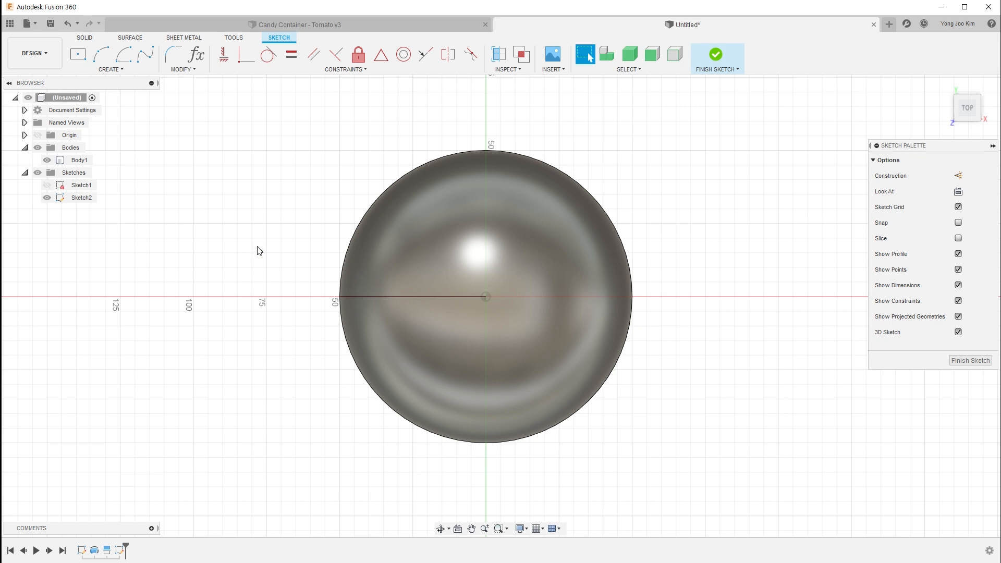
{"action": "key", "text": "ctrl+9"}
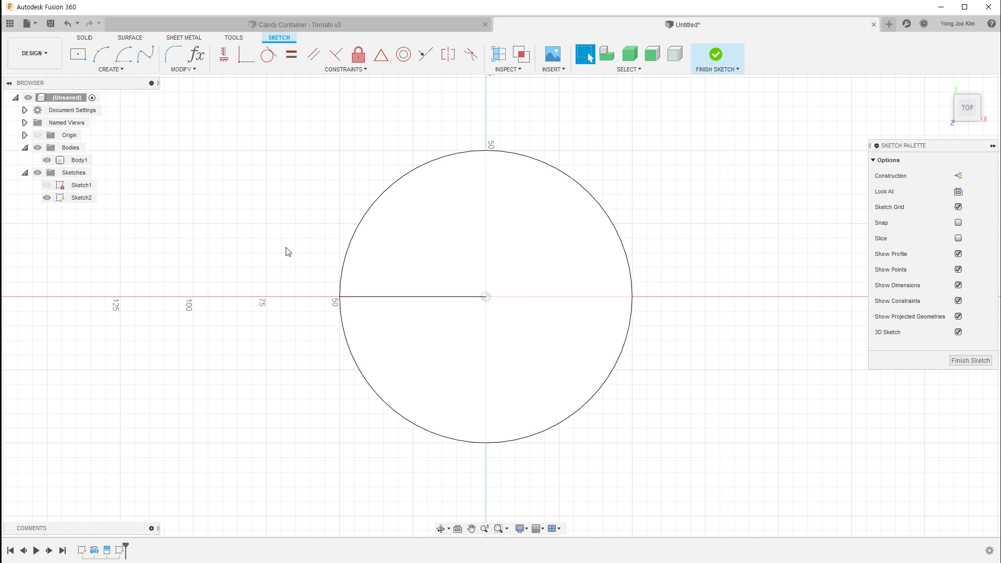
Sketch two concentric circumscribed hexagons centered on the origin inside the body's circle, the outer one about 89 mm across its corners.
{"action": "left_click", "coordinate": [111, 69]}
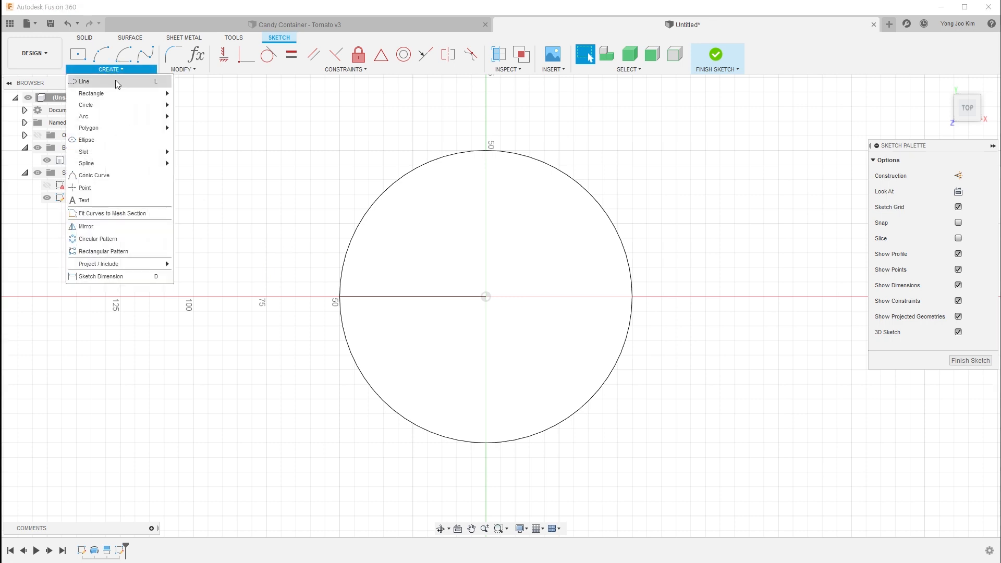
{"action": "mouse_move", "coordinate": [134, 130]}
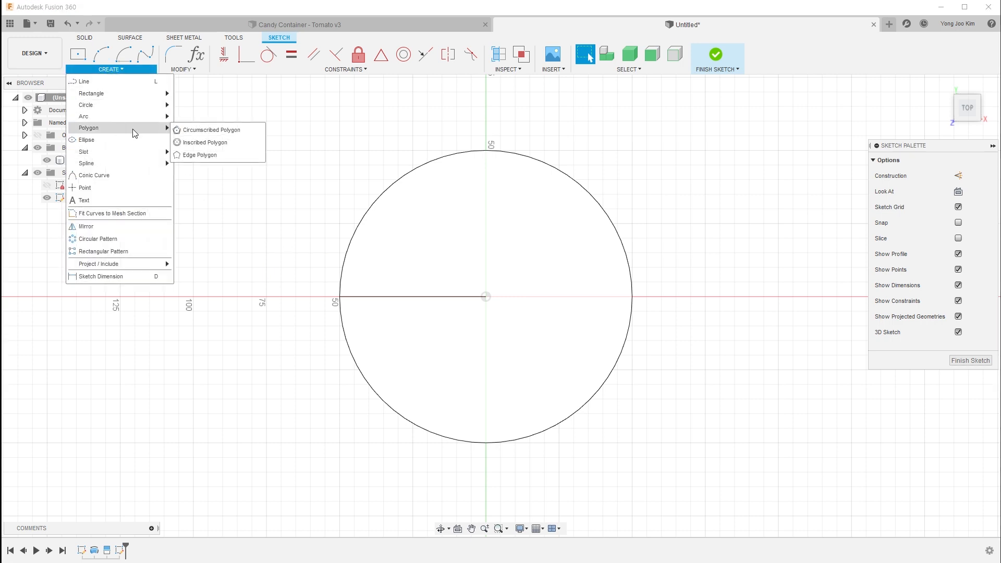
{"action": "left_click", "coordinate": [243, 129]}
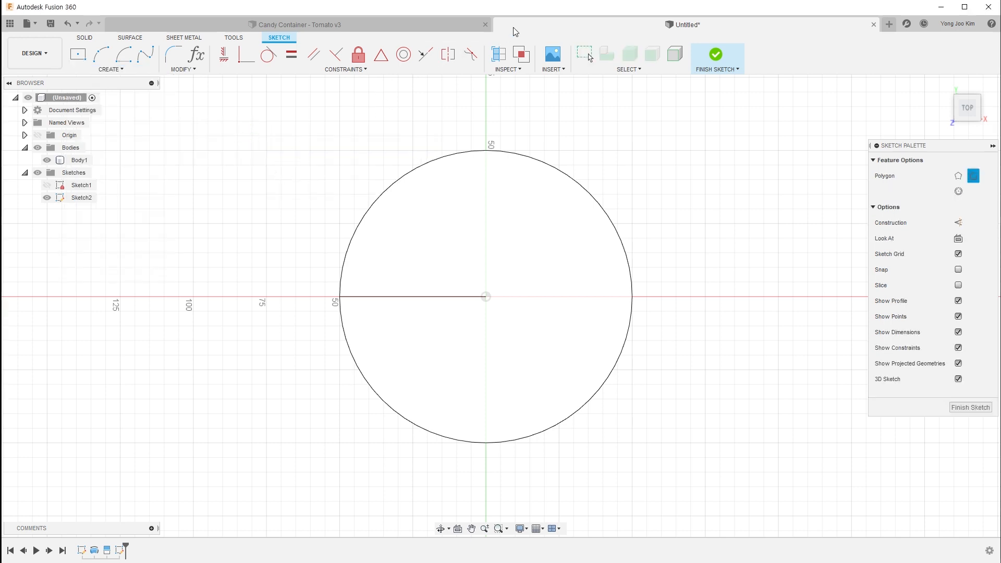
{"action": "left_click", "coordinate": [488, 302]}
{"action": "left_click", "coordinate": [572, 371]}
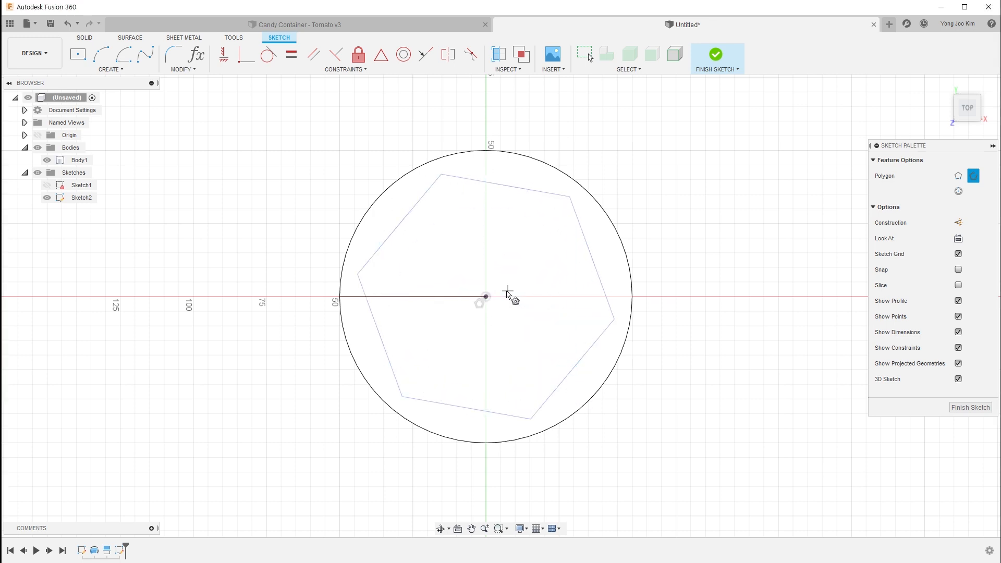
{"action": "left_click", "coordinate": [486, 297]}
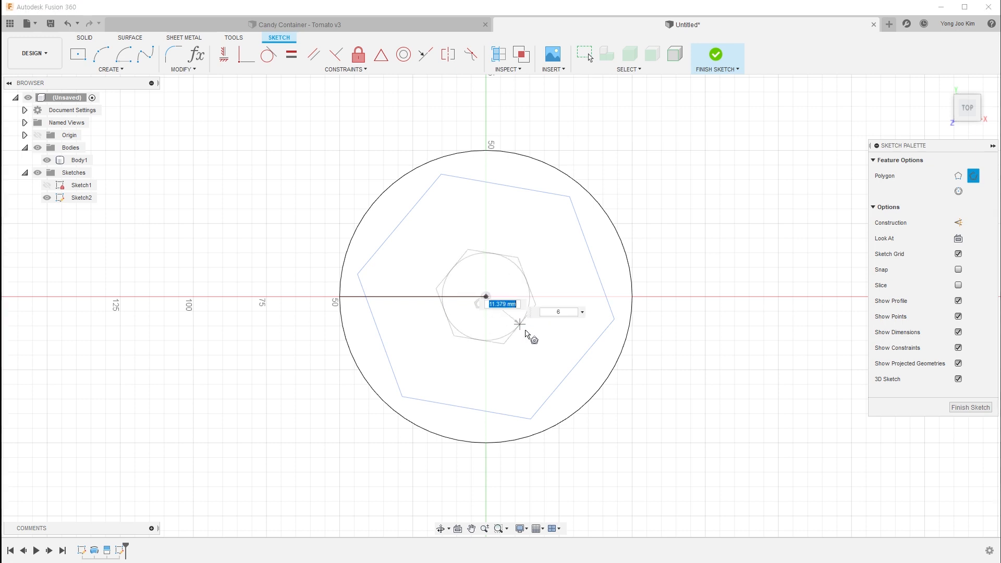
{"action": "left_click", "coordinate": [542, 354]}
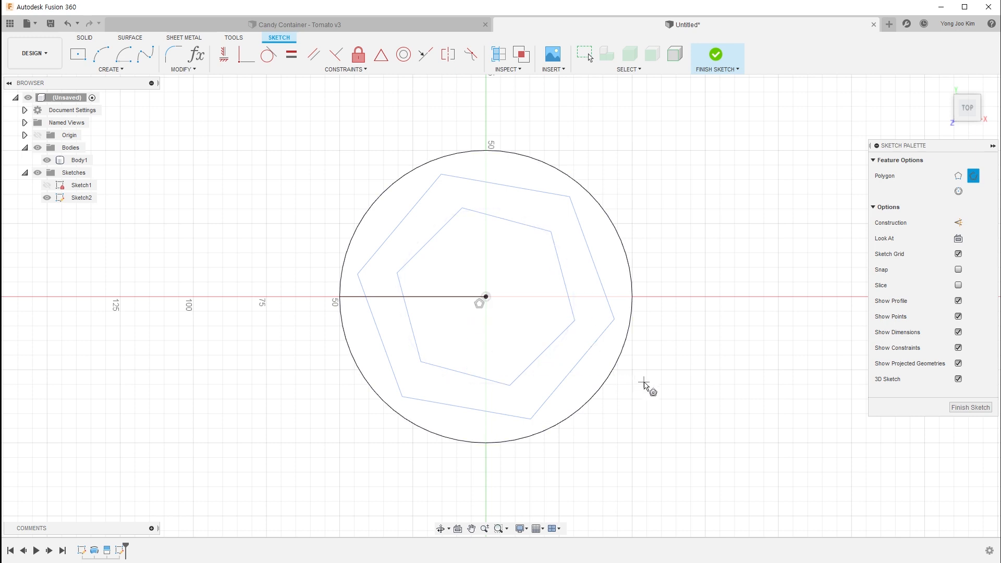
{"action": "key", "text": "Escape"}
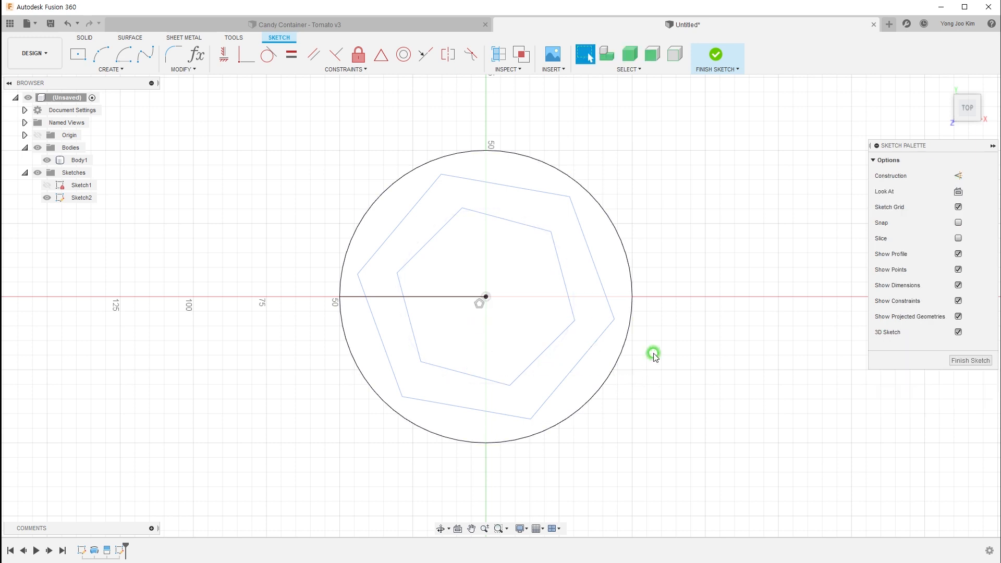
Apply horizontal/vertical constraints so the outer hexagon's right side is vertical and the inner hexagon's upper side is horizontal.
{"action": "left_click", "coordinate": [225, 57]}
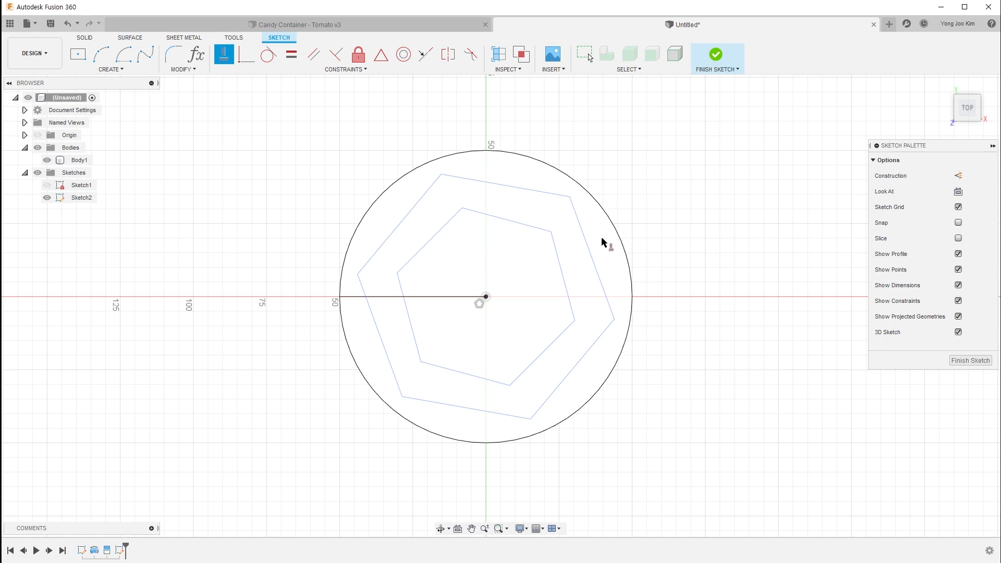
{"action": "left_click", "coordinate": [593, 263]}
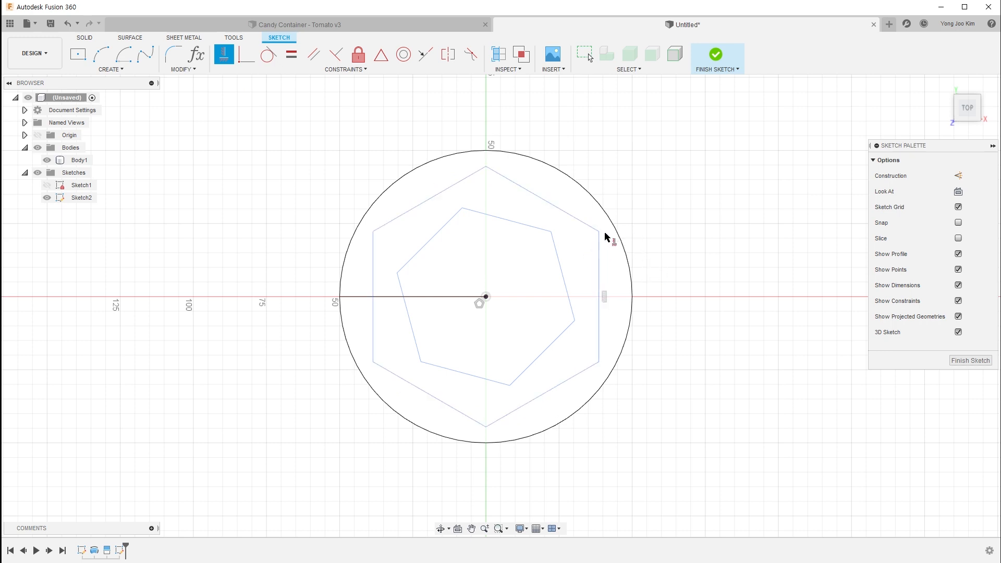
{"action": "left_click", "coordinate": [510, 225]}
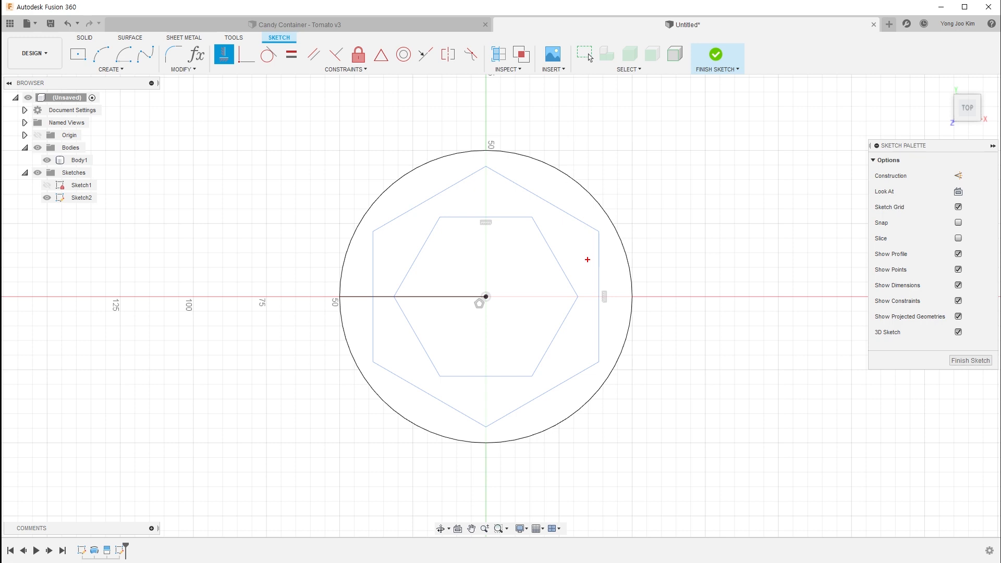
{"action": "left_click_drag", "start_coordinate": [590, 242], "coordinate": [615, 346]}
{"action": "left_click_drag", "start_coordinate": [451, 219], "coordinate": [523, 229]}
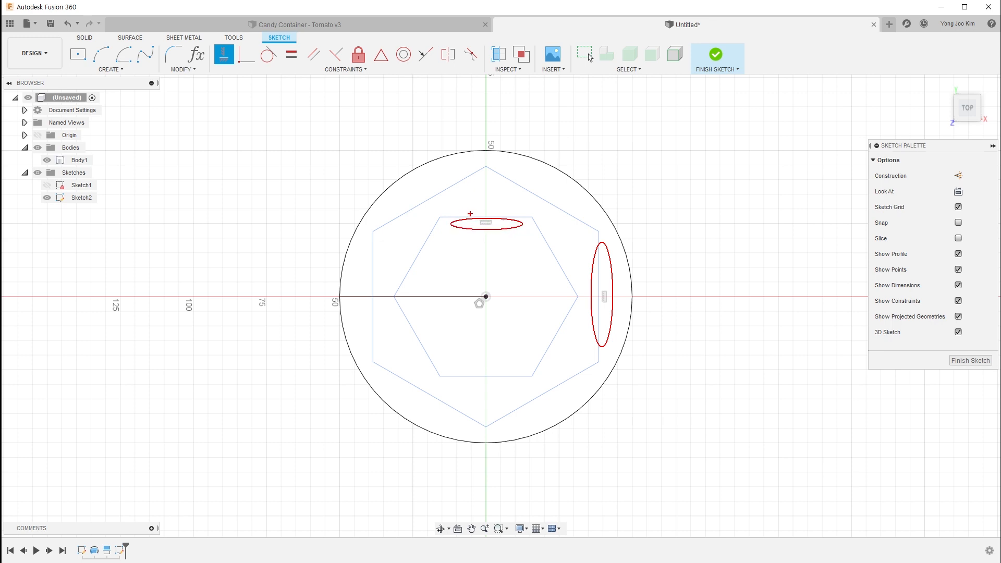
{"action": "key", "text": "ctrl+z"}
{"action": "left_click_drag", "start_coordinate": [453, 210], "coordinate": [524, 230]}
{"action": "key", "text": "Escape"}
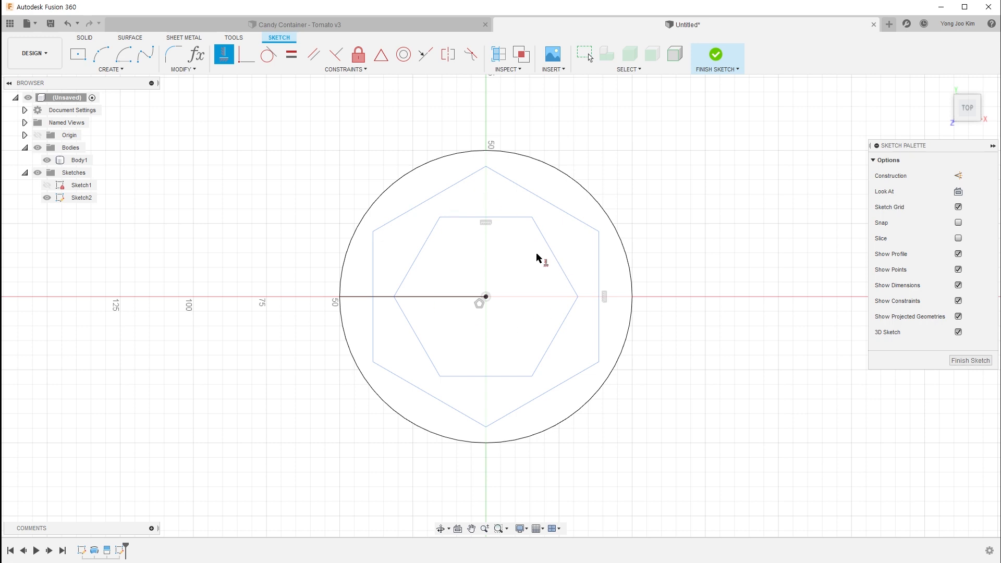
{"action": "key", "text": "Escape"}
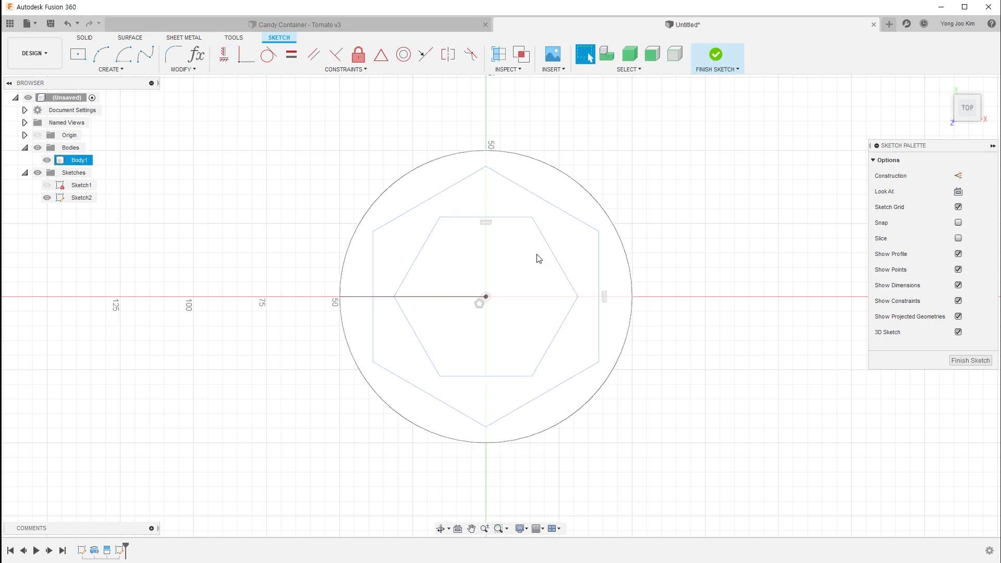
Convert all edges of both hexagons to construction lines.
{"action": "double_click", "coordinate": [567, 214]}
{"action": "double_click", "coordinate": [538, 230], "text": "shift"}
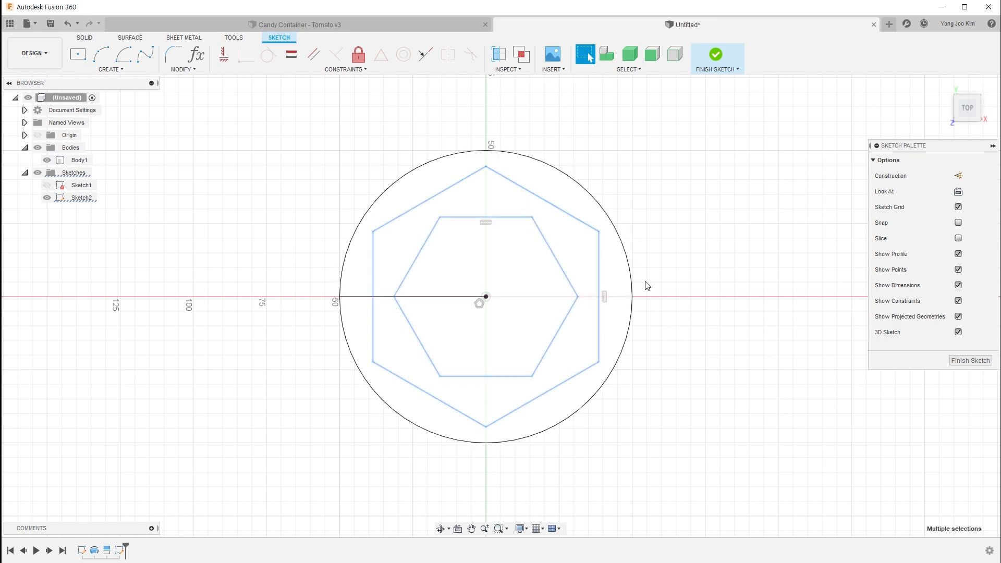
{"action": "key", "text": "x"}
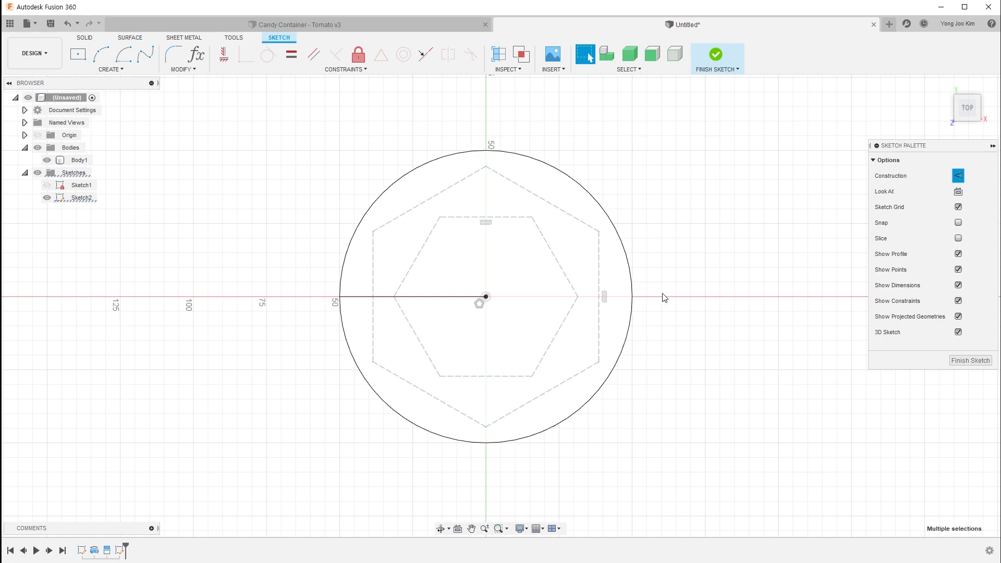
{"action": "left_click", "coordinate": [670, 311]}
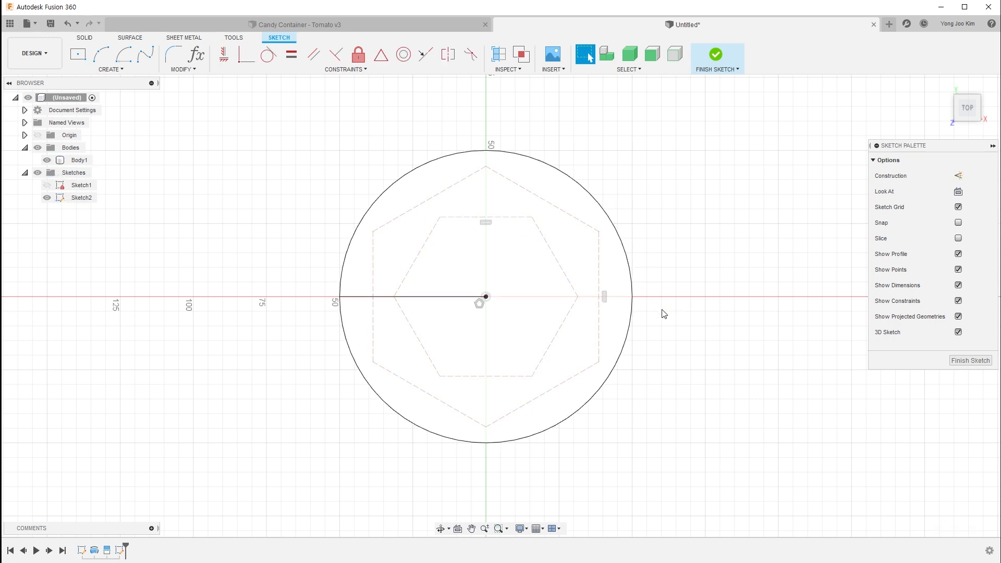
Dimension the outer hexagon between its upper and lower corners as d1*0.75.
{"action": "key", "text": "d"}
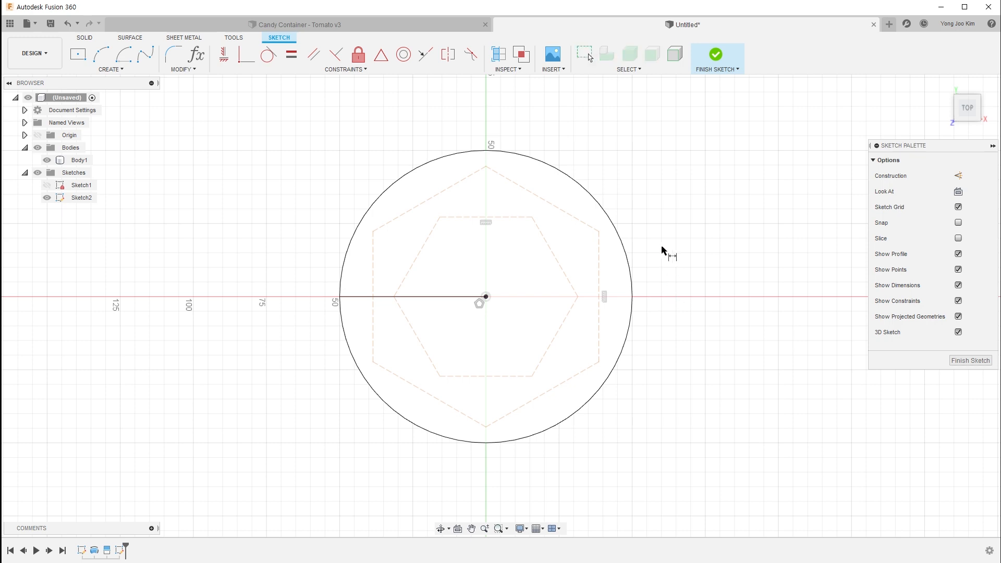
{"action": "left_click", "coordinate": [486, 167]}
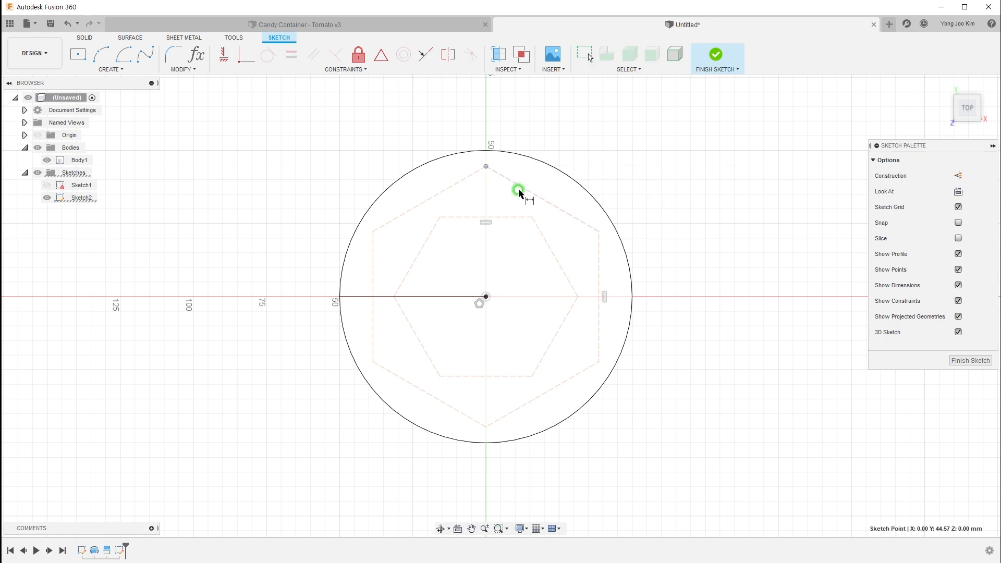
{"action": "left_click", "coordinate": [486, 427]}
{"action": "left_click", "coordinate": [682, 296]}
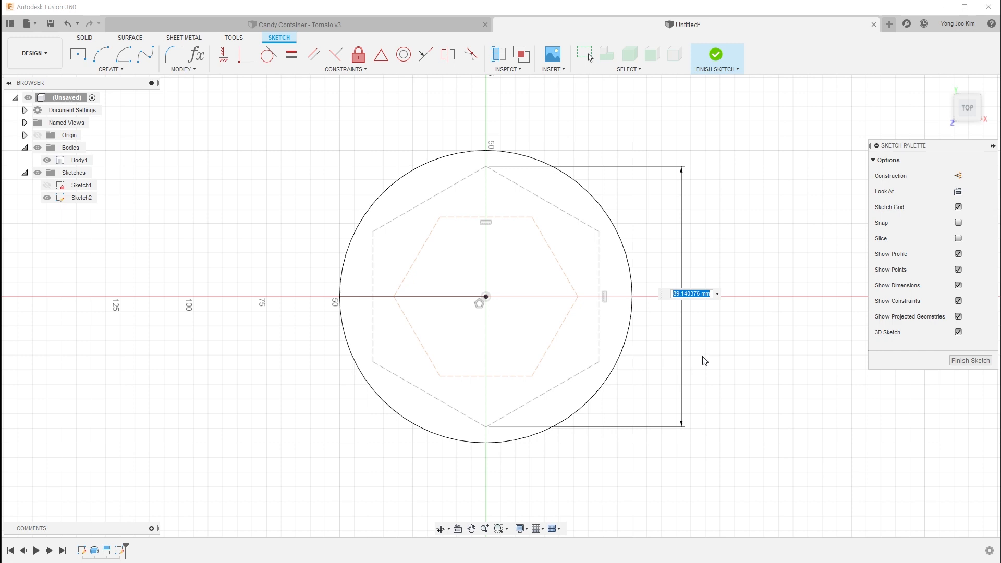
{"action": "type", "text": "d1*0.75"}
{"action": "key", "text": "Return"}
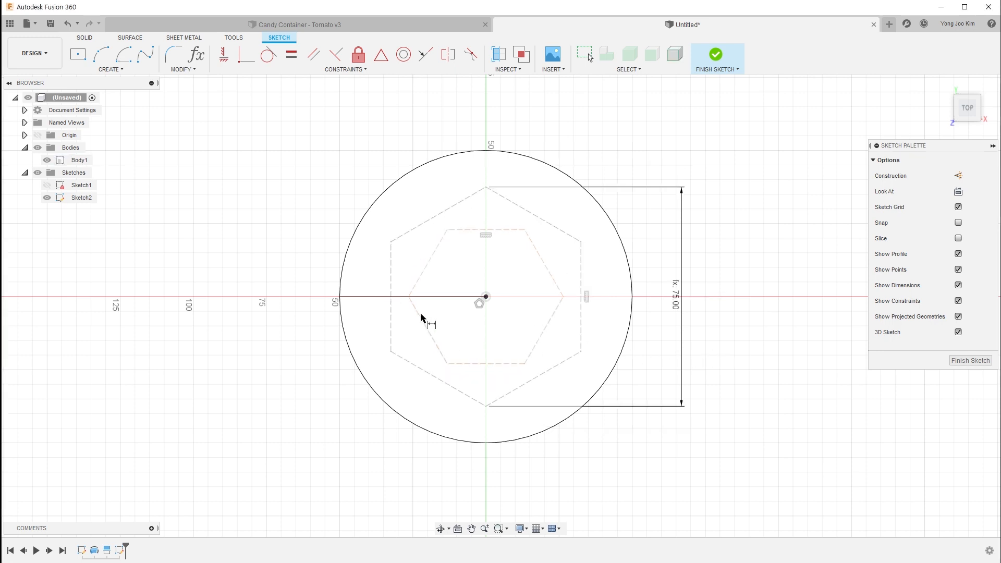
Dimension the inner hexagon between its left and right corners as d1*0.55.
{"action": "left_click", "coordinate": [408, 297]}
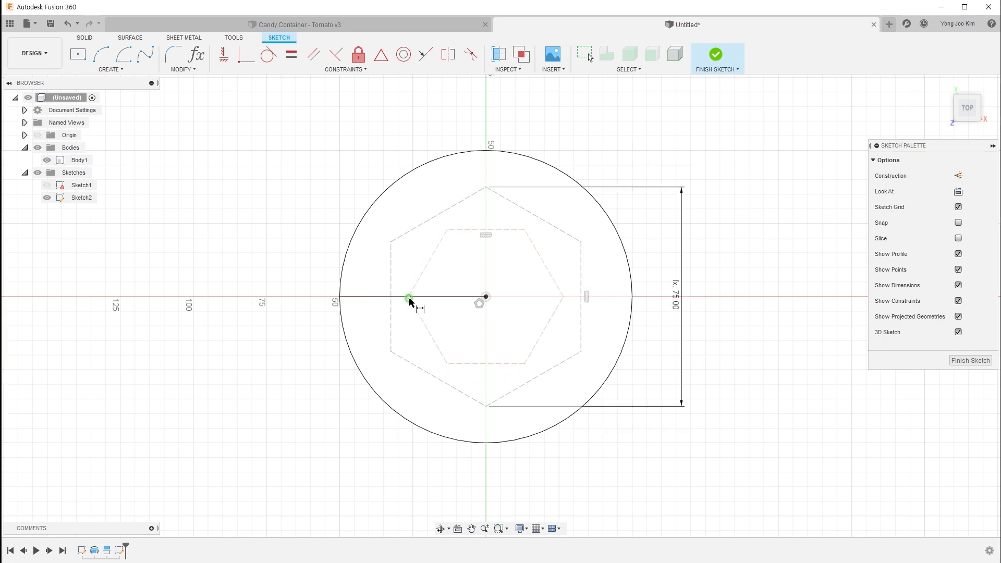
{"action": "left_click", "coordinate": [563, 297]}
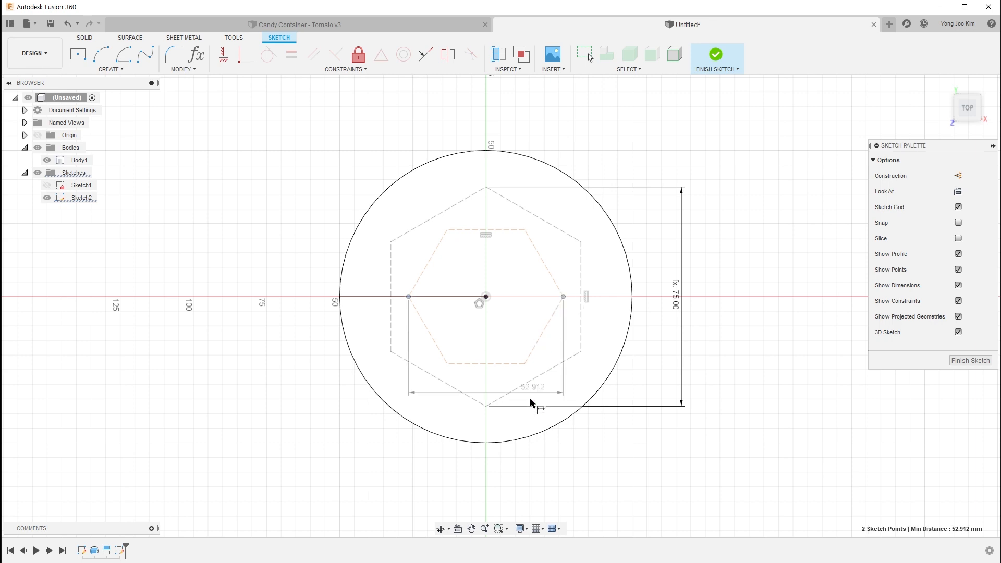
{"action": "left_click", "coordinate": [494, 468]}
{"action": "type", "text": "d1*0.55"}
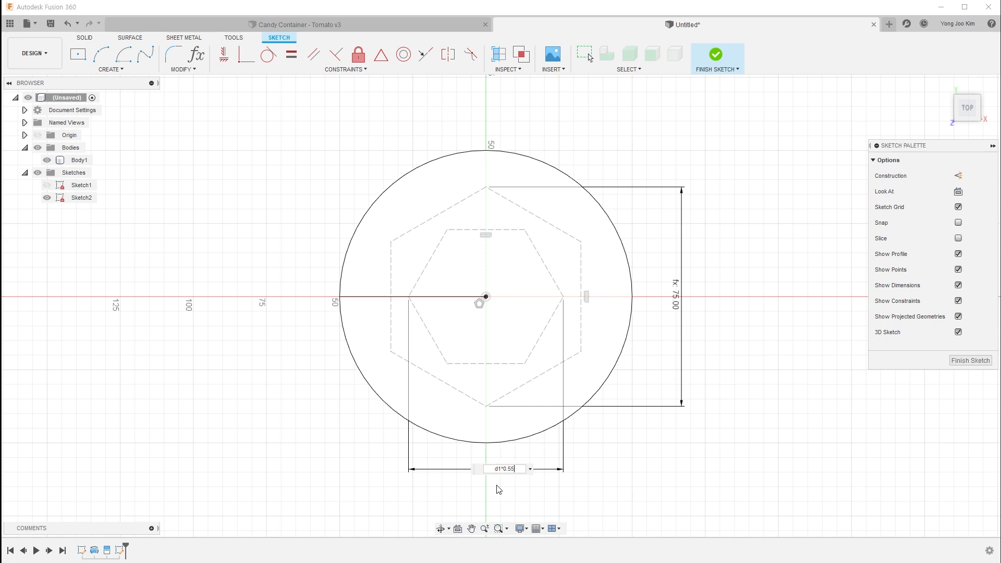
{"action": "key", "text": "Return"}
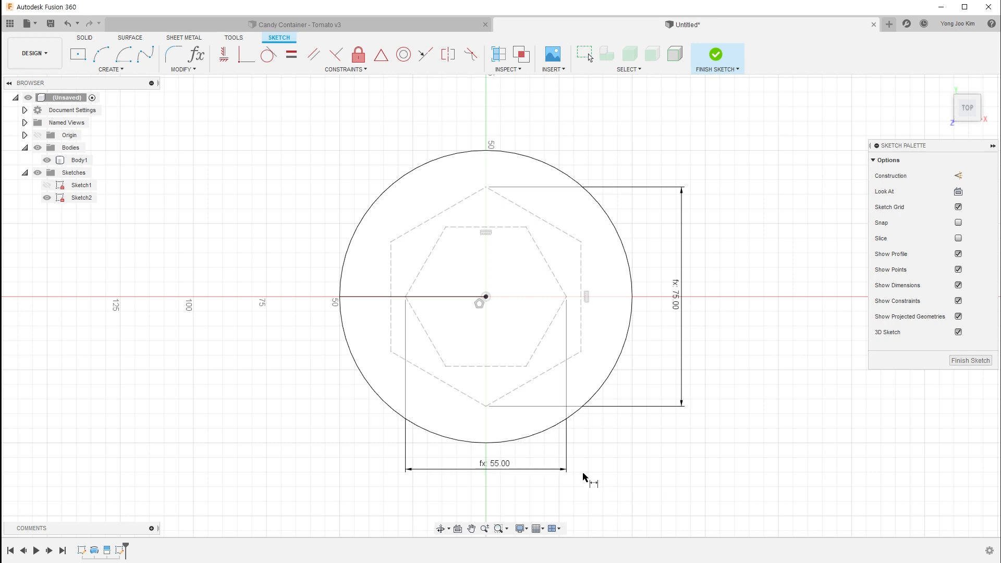
{"action": "key", "text": "Escape"}
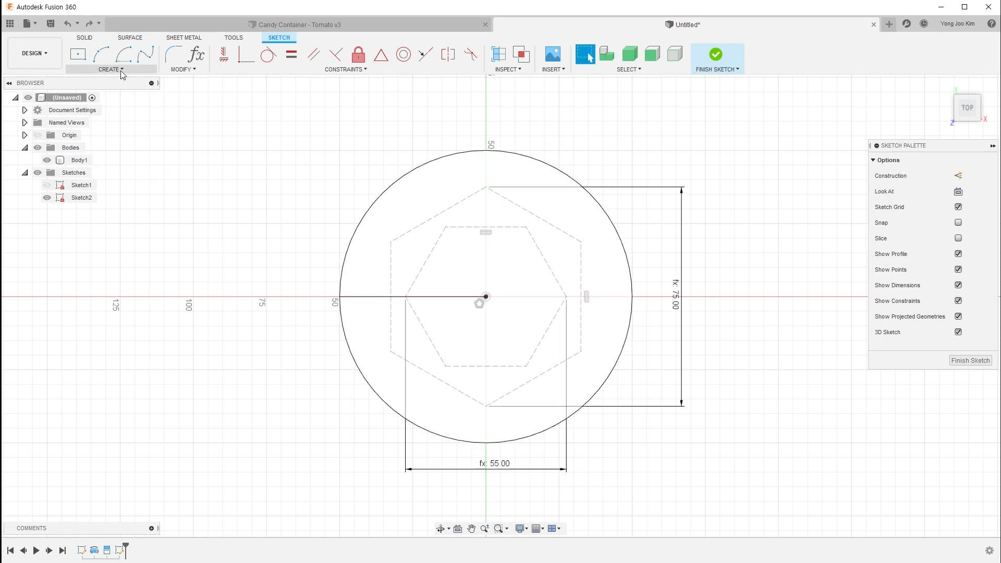
Draw a 3-point arc from the outer hexagon's top corner to its upper-right corner, passing through the inner hexagon's upper-right corner.
{"action": "left_click", "coordinate": [122, 71]}
{"action": "mouse_move", "coordinate": [155, 121]}
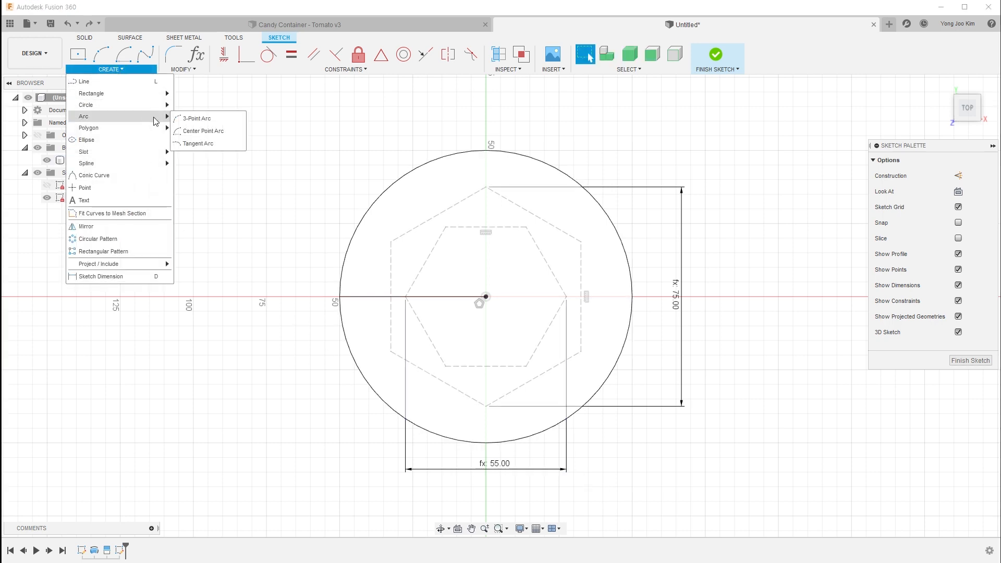
{"action": "left_click", "coordinate": [226, 121]}
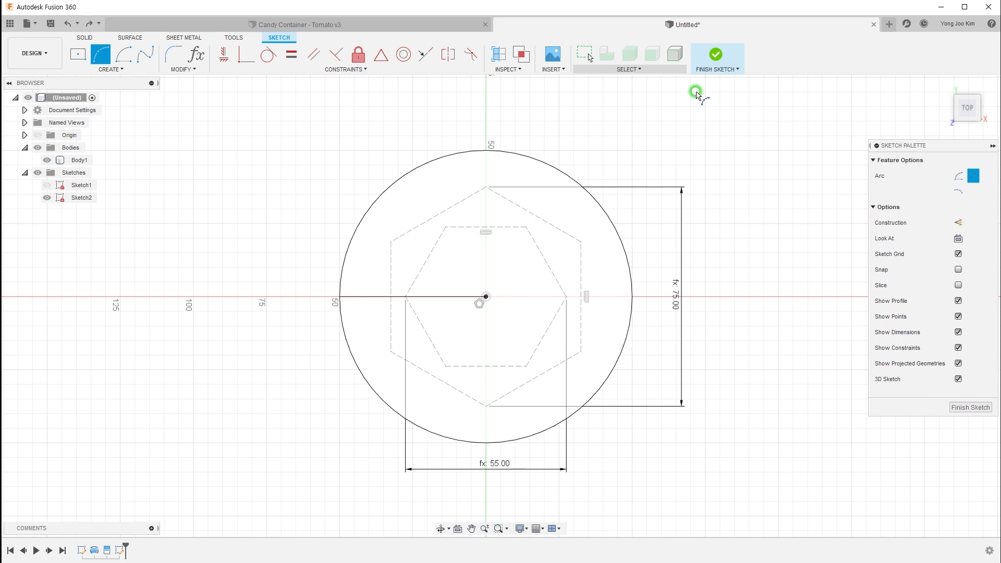
{"action": "scroll", "coordinate": [604, 191], "scroll_direction": "up", "scroll_amount": 2}
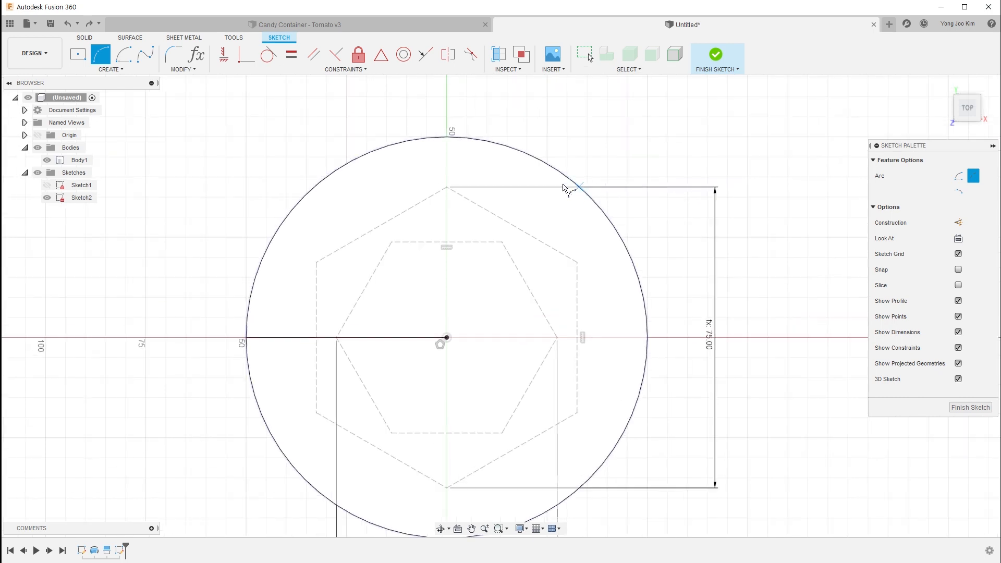
{"action": "left_click", "coordinate": [446, 188]}
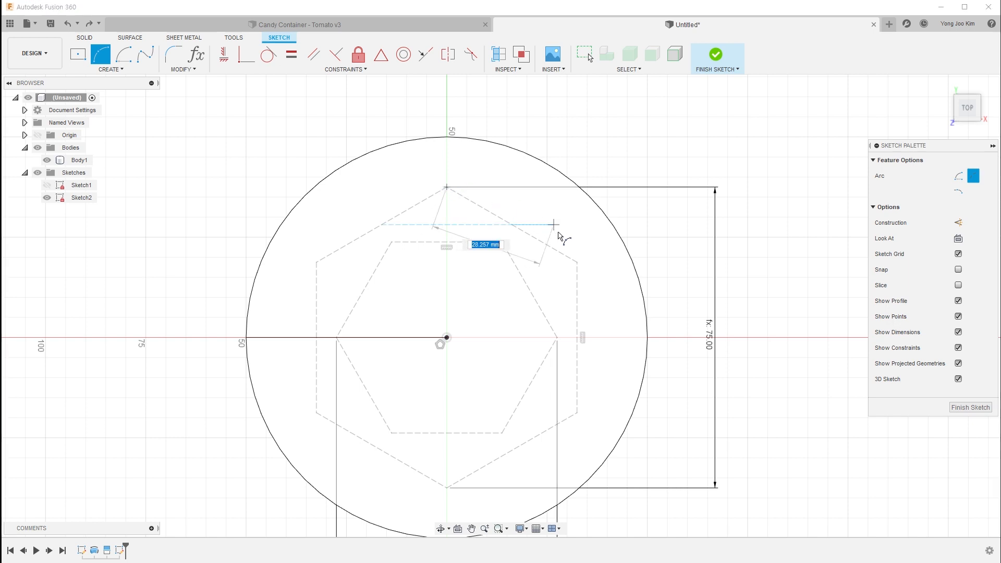
{"action": "left_click", "coordinate": [578, 262]}
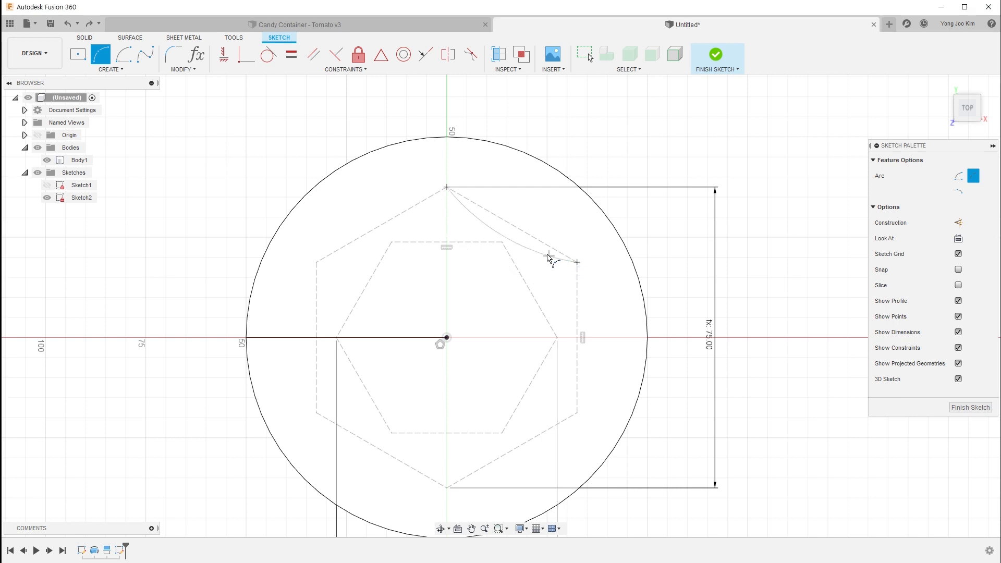
{"action": "left_click", "coordinate": [503, 247]}
{"action": "key", "text": "Escape"}
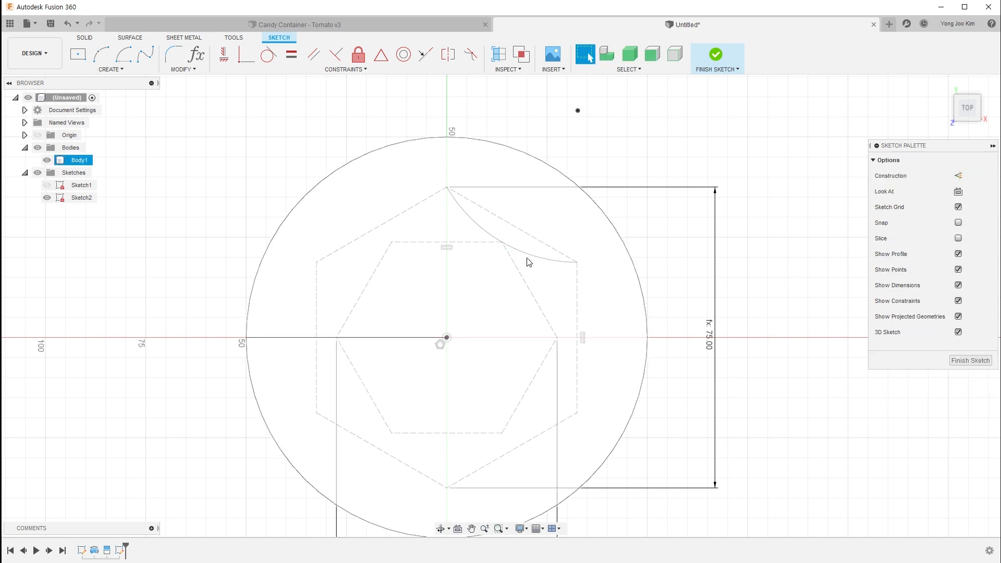
{"action": "scroll", "coordinate": [599, 313], "scroll_direction": "down", "scroll_amount": 1}
{"action": "middle_click_drag", "start_coordinate": [625, 295], "coordinate": [615, 279]}
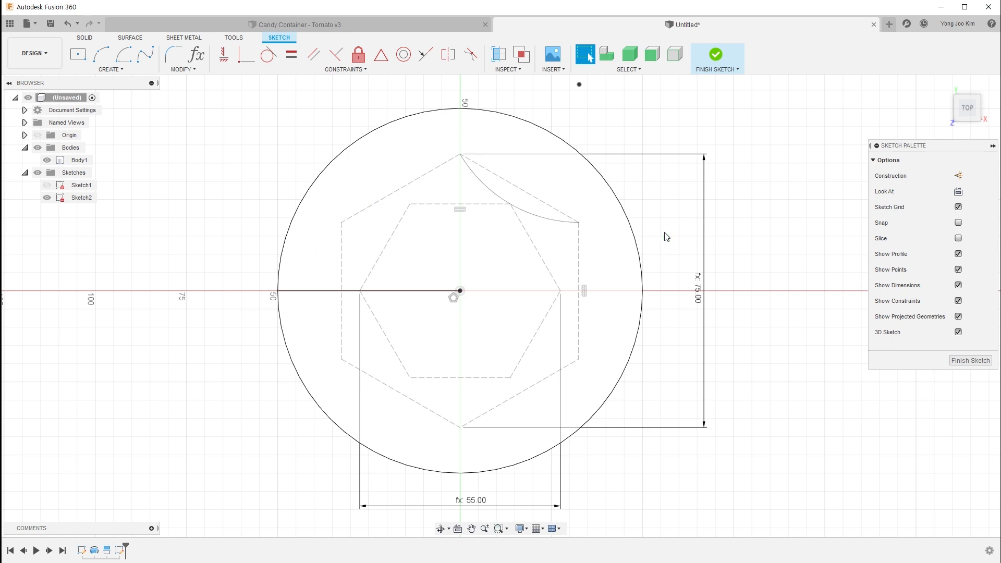
Create a full circular pattern of the arc around the sketch centre with quantity 6, and finish the sketch.
{"action": "left_click", "coordinate": [121, 70]}
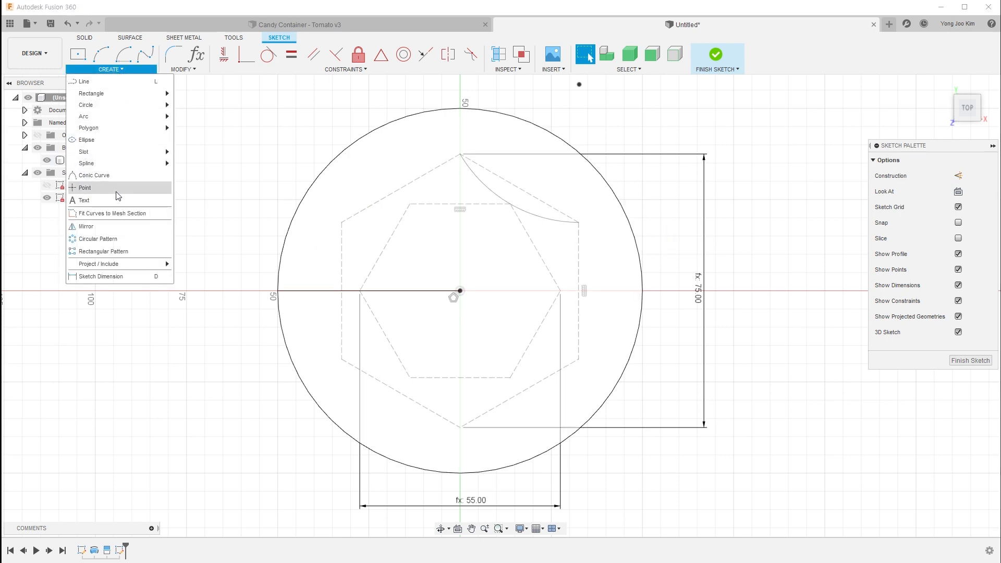
{"action": "left_click", "coordinate": [157, 242]}
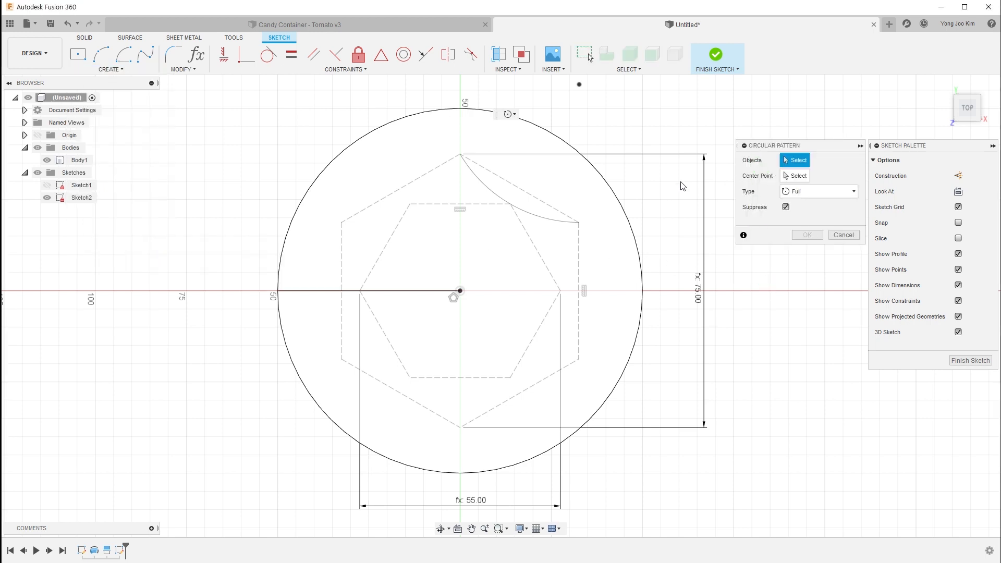
{"action": "left_click", "coordinate": [539, 214]}
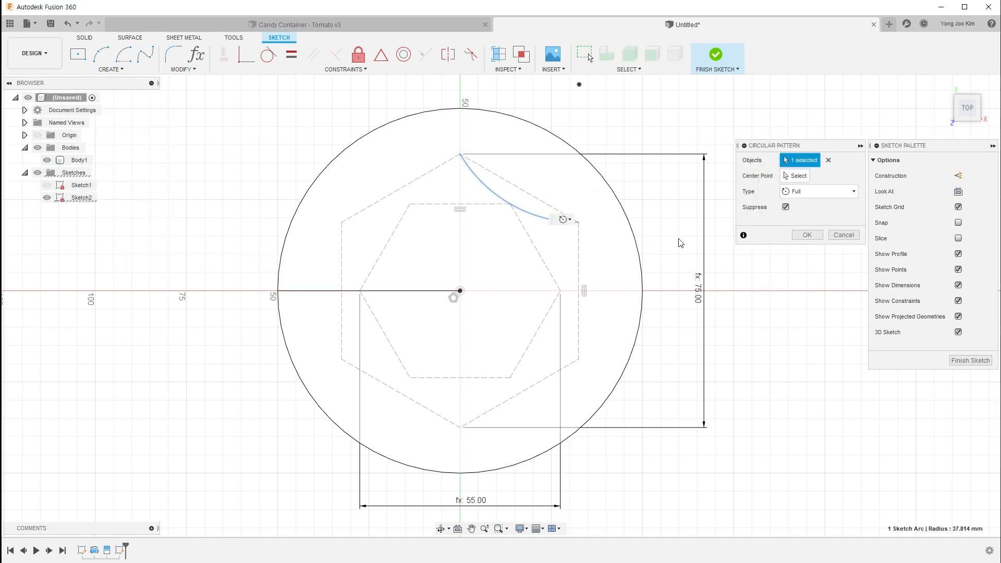
{"action": "left_click", "coordinate": [798, 177]}
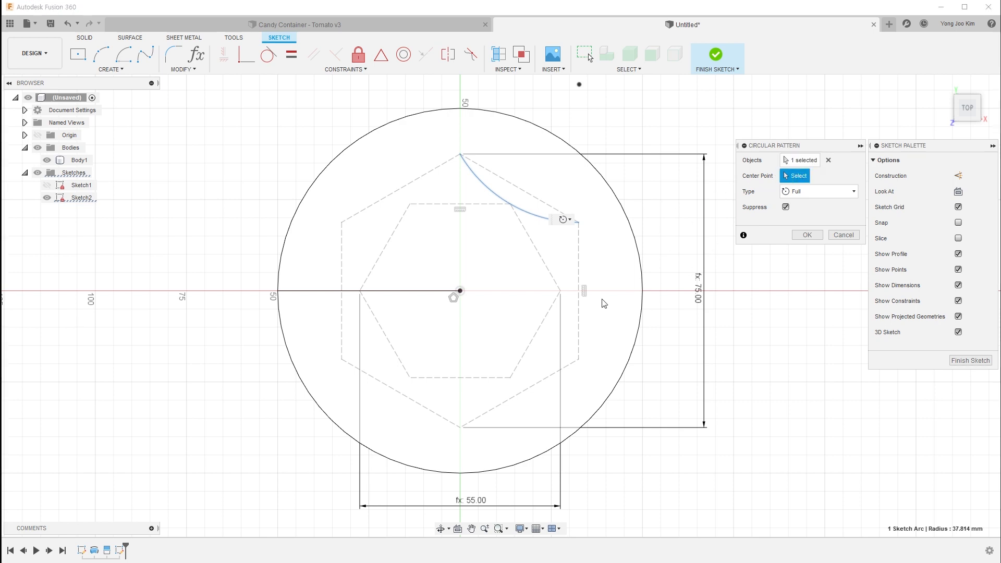
{"action": "left_click", "coordinate": [461, 292]}
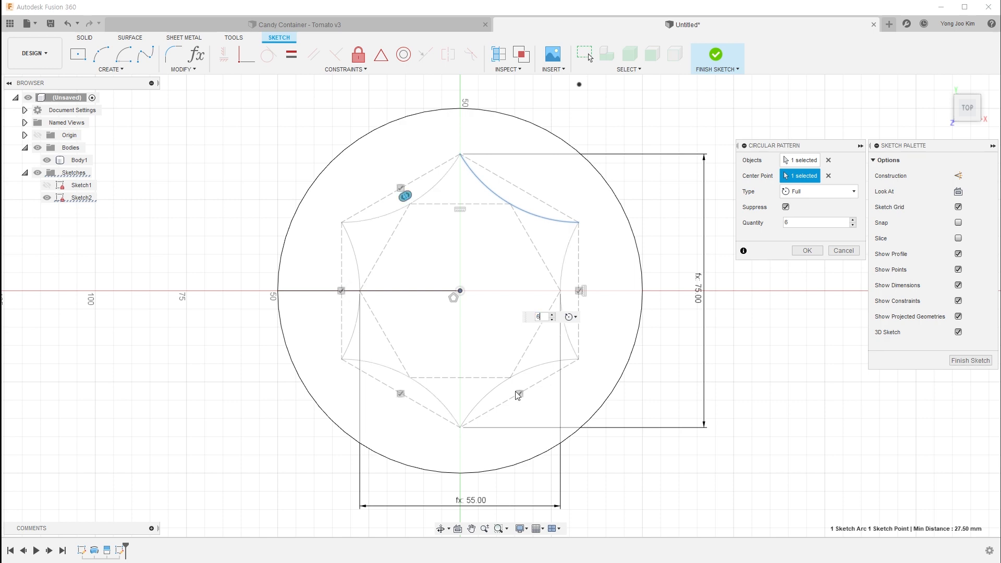
{"action": "left_click", "coordinate": [808, 251]}
{"action": "left_click", "coordinate": [782, 286]}
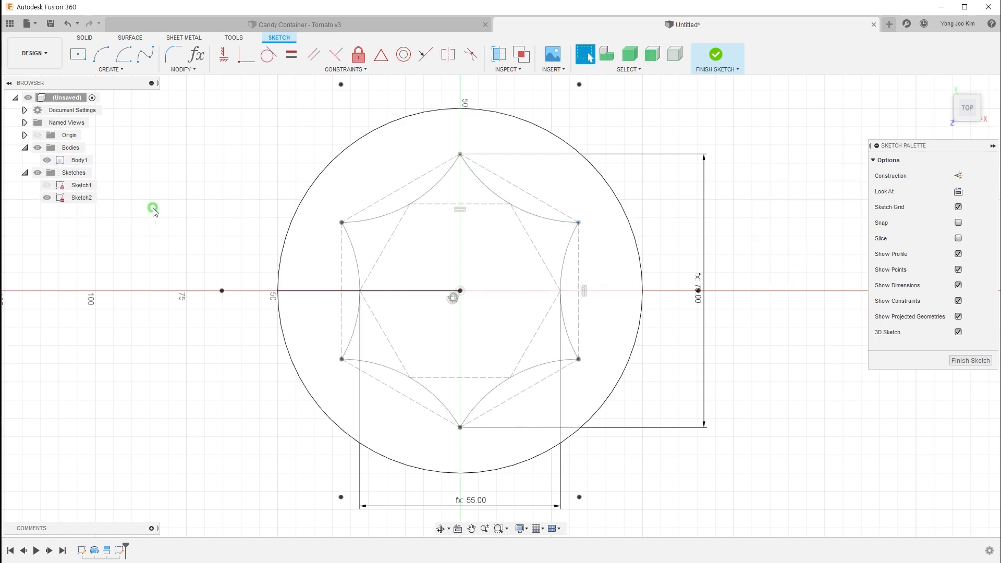
{"action": "left_click", "coordinate": [713, 58]}
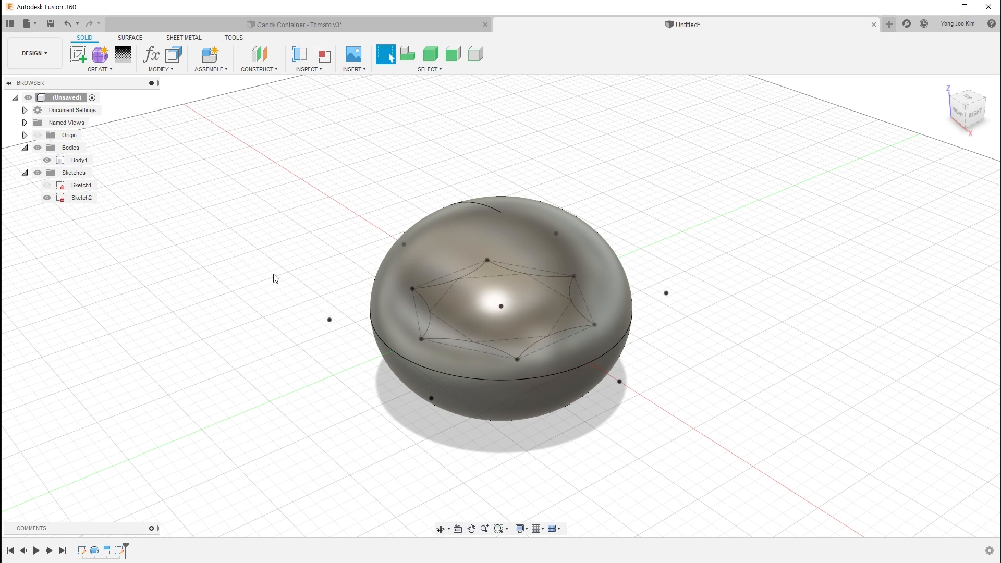
Split the body's upper face with the six patterned arcs as splitting tool, using the Split with Surface type.
{"action": "left_click", "coordinate": [170, 71]}
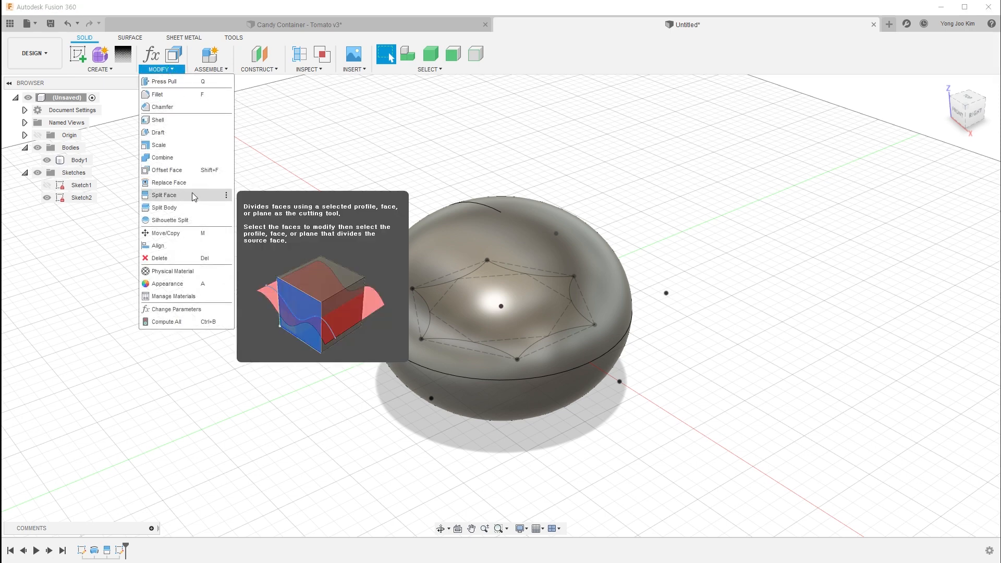
{"action": "left_click", "coordinate": [163, 195]}
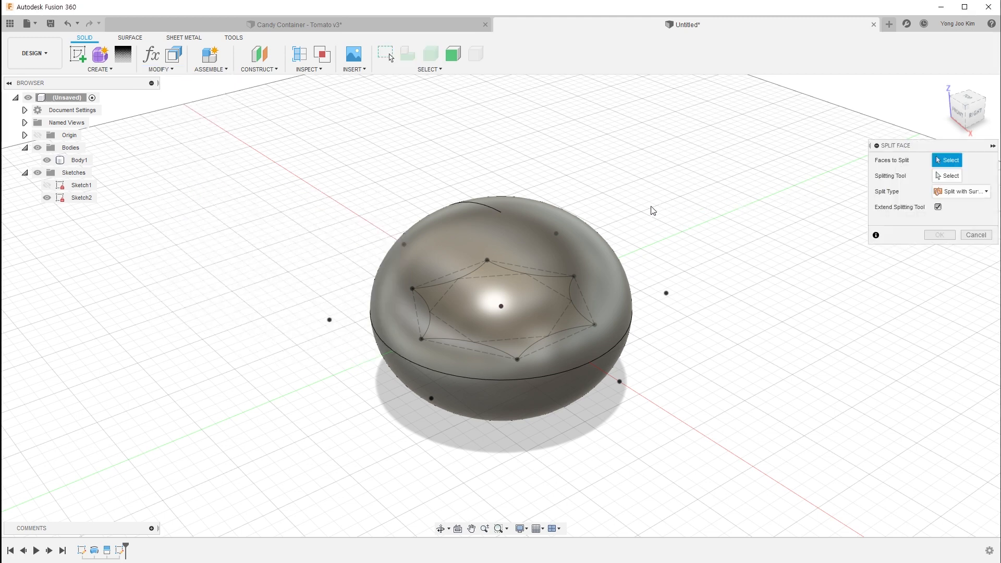
{"action": "scroll", "coordinate": [652, 211], "scroll_direction": "up", "scroll_amount": 1}
{"action": "left_click", "coordinate": [591, 250]}
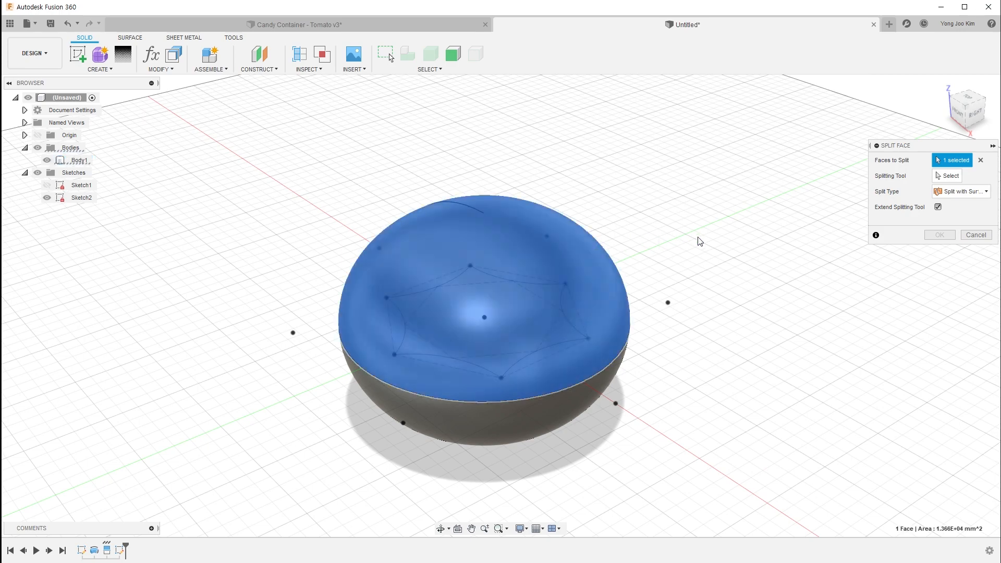
{"action": "left_click", "coordinate": [946, 176]}
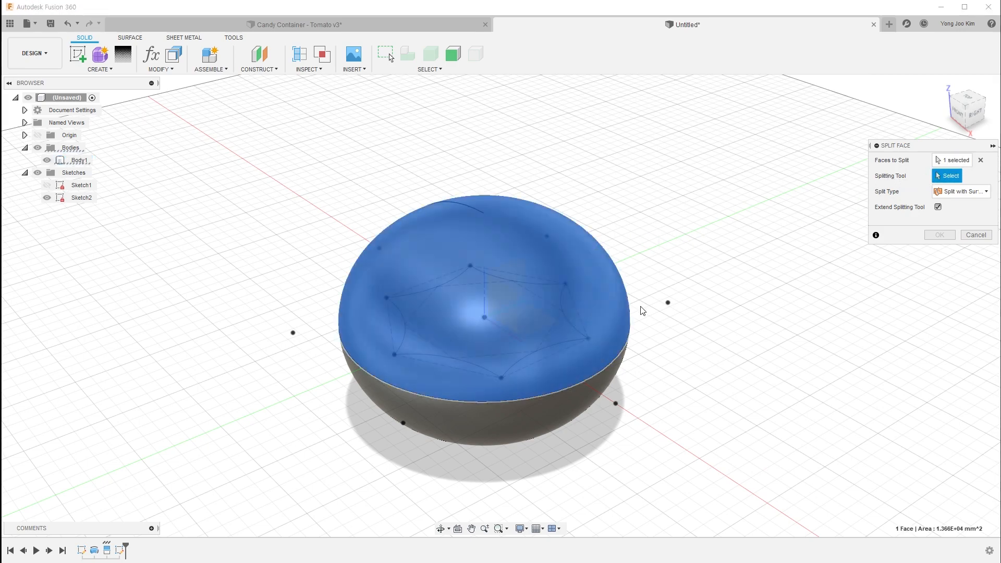
{"action": "scroll", "coordinate": [652, 299], "scroll_direction": "up", "scroll_amount": 2}
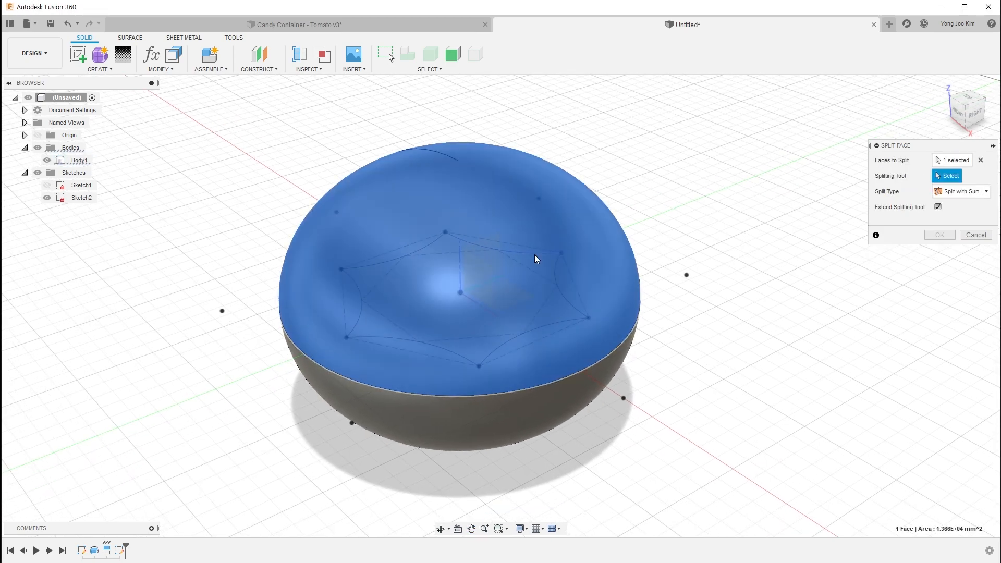
{"action": "left_click", "coordinate": [534, 255]}
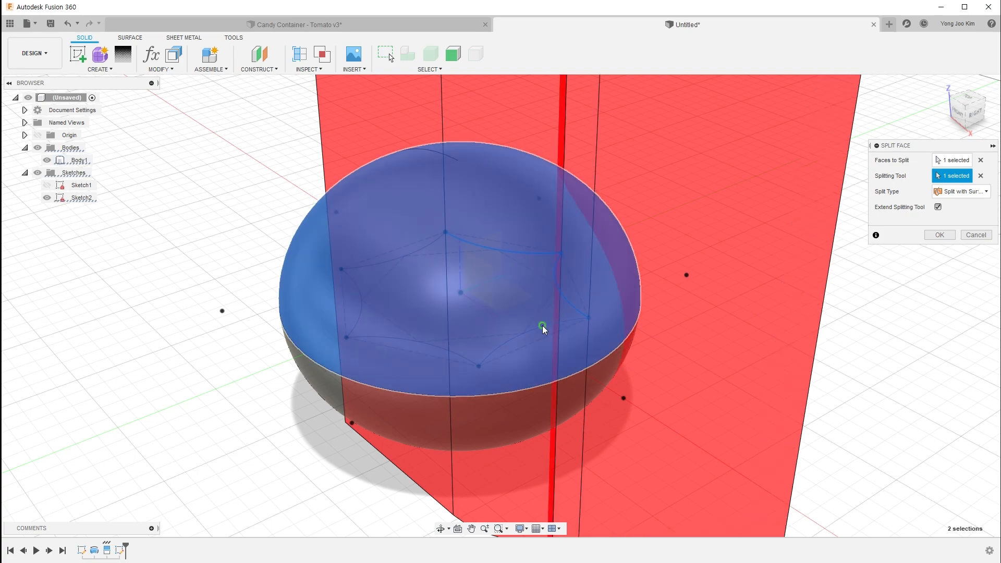
{"action": "left_click", "coordinate": [543, 327]}
{"action": "left_click", "coordinate": [449, 351]}
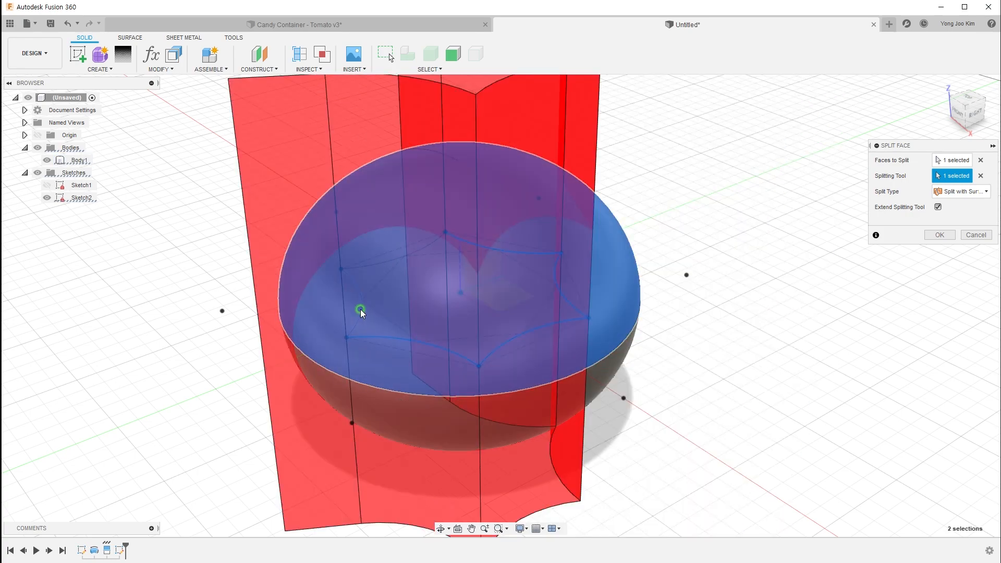
{"action": "left_click", "coordinate": [361, 308]}
{"action": "left_click", "coordinate": [383, 262]}
{"action": "scroll", "coordinate": [580, 266], "scroll_direction": "down", "scroll_amount": 2}
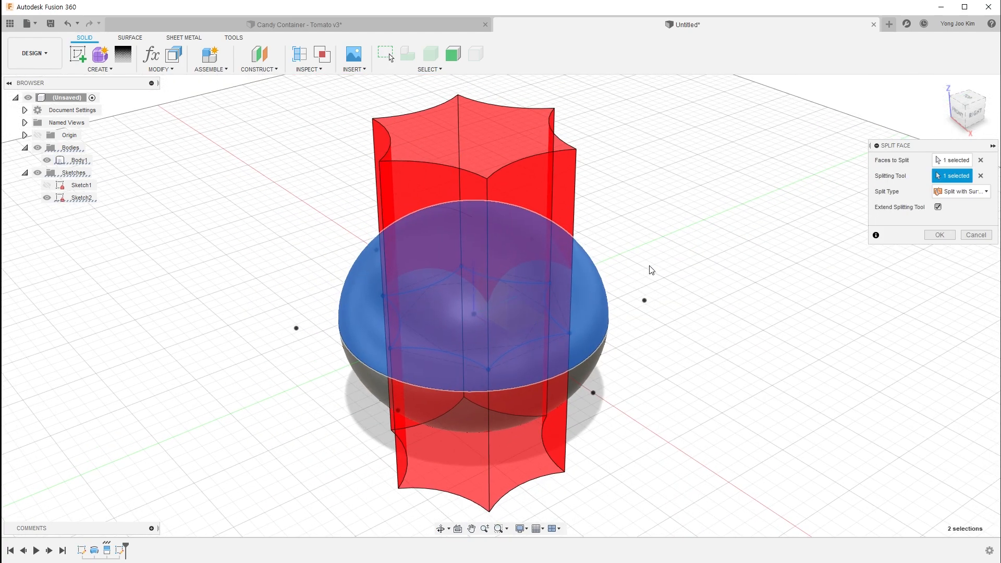
{"action": "middle_click_drag", "start_coordinate": [639, 271], "coordinate": [630, 253], "text": "shift"}
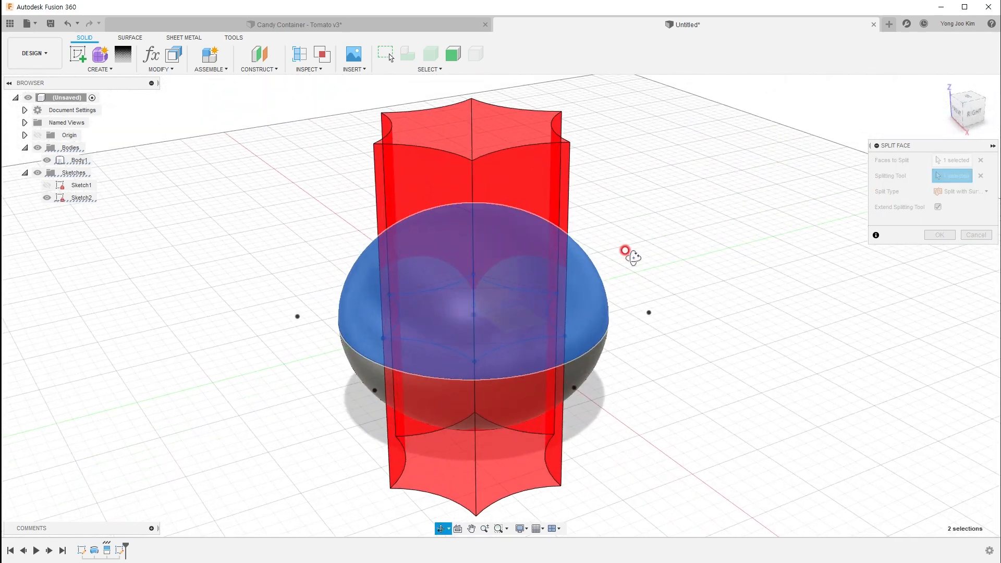
{"action": "left_click", "coordinate": [975, 193]}
{"action": "left_click", "coordinate": [967, 193]}
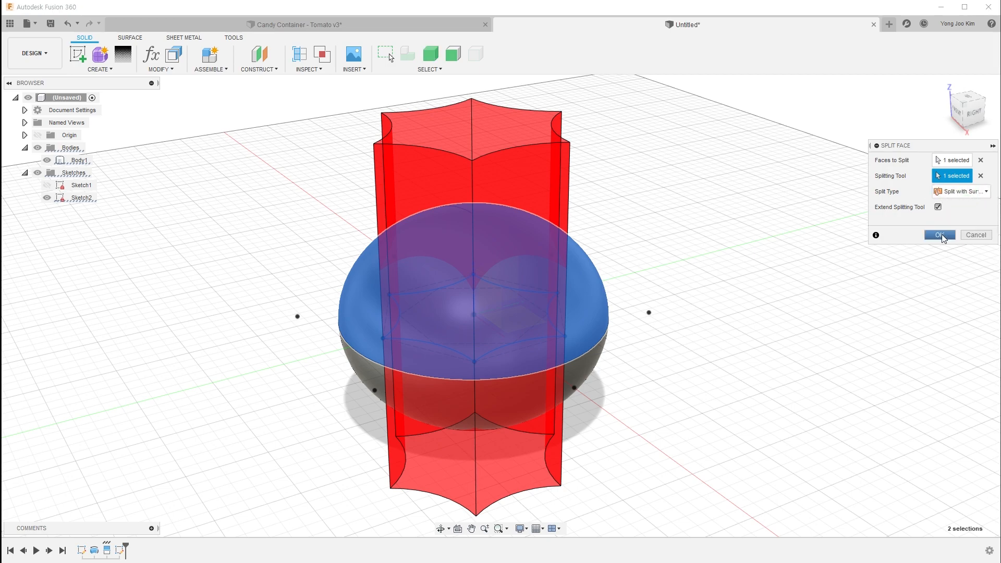
{"action": "left_click", "coordinate": [942, 236]}
Examine the leaf-shaped split outline, the seam around the body's middle and its flat underside.
{"action": "middle_click_drag", "start_coordinate": [459, 277], "coordinate": [569, 261], "text": "shift"}
{"action": "left_click", "coordinate": [526, 262]}
{"action": "left_click", "coordinate": [633, 262]}
{"action": "mouse_move", "coordinate": [640, 265]}
{"action": "middle_mouse_down", "text": "shift"}
{"action": "mouse_move", "coordinate": [646, 245]}
{"action": "mouse_move", "coordinate": [649, 255]}
{"action": "middle_mouse_up", "text": "shift"}
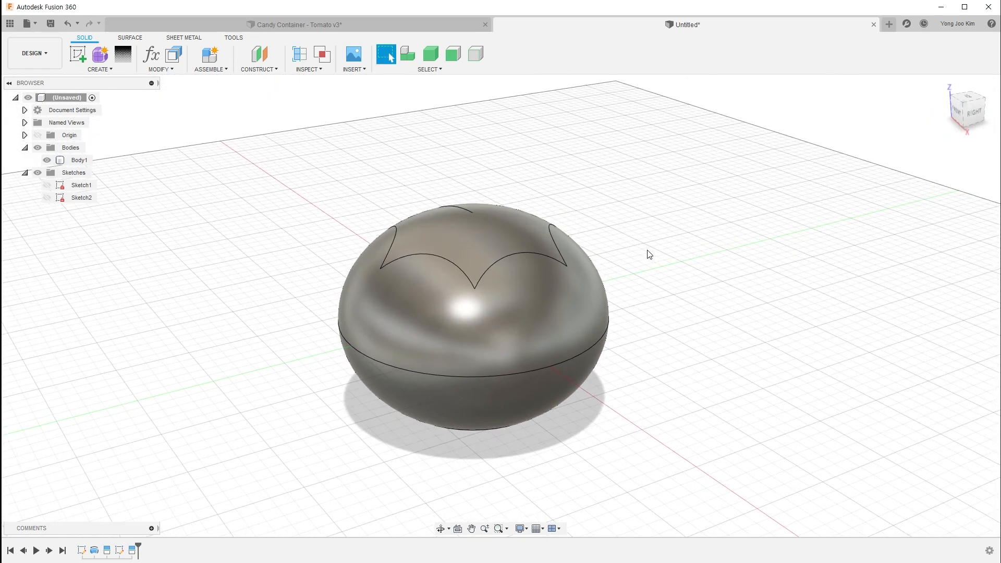
{"action": "mouse_move", "coordinate": [346, 331]}
{"action": "left_mouse_down"}
{"action": "mouse_move", "coordinate": [440, 375]}
{"action": "mouse_move", "coordinate": [603, 340]}
{"action": "left_mouse_up"}
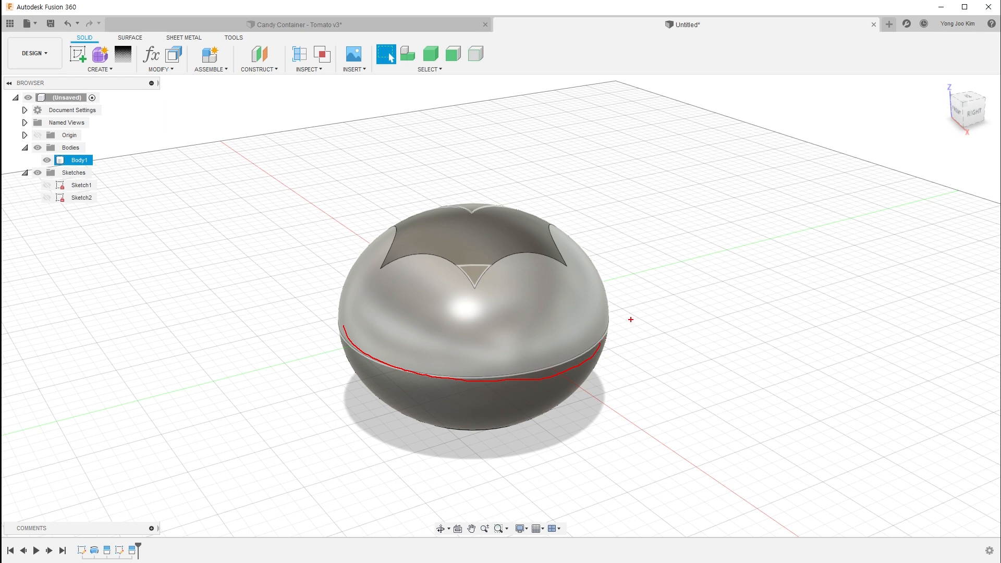
{"action": "key", "text": "Escape"}
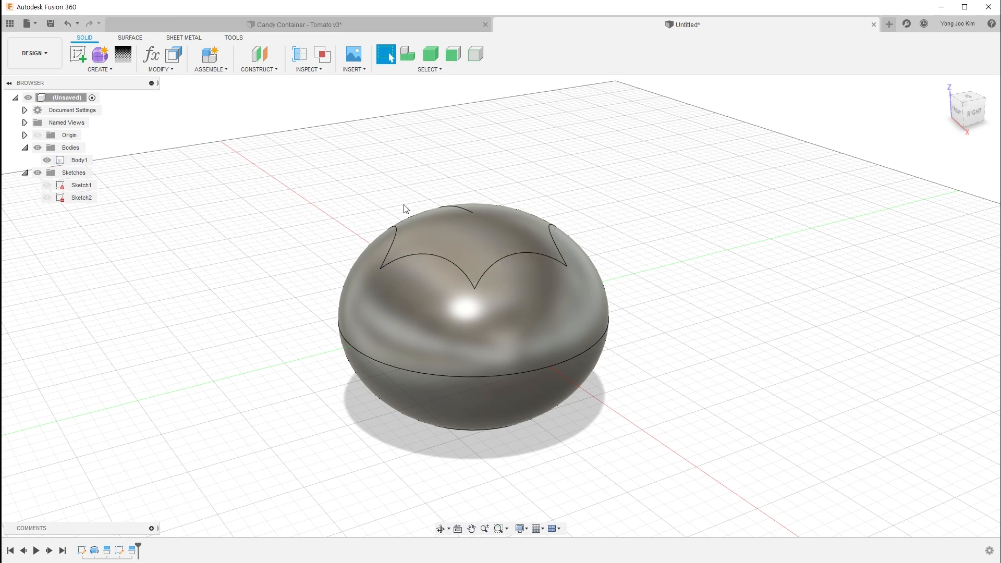
{"action": "middle_click_drag", "start_coordinate": [636, 295], "coordinate": [634, 245], "text": "shift"}
{"action": "key", "text": "Escape"}
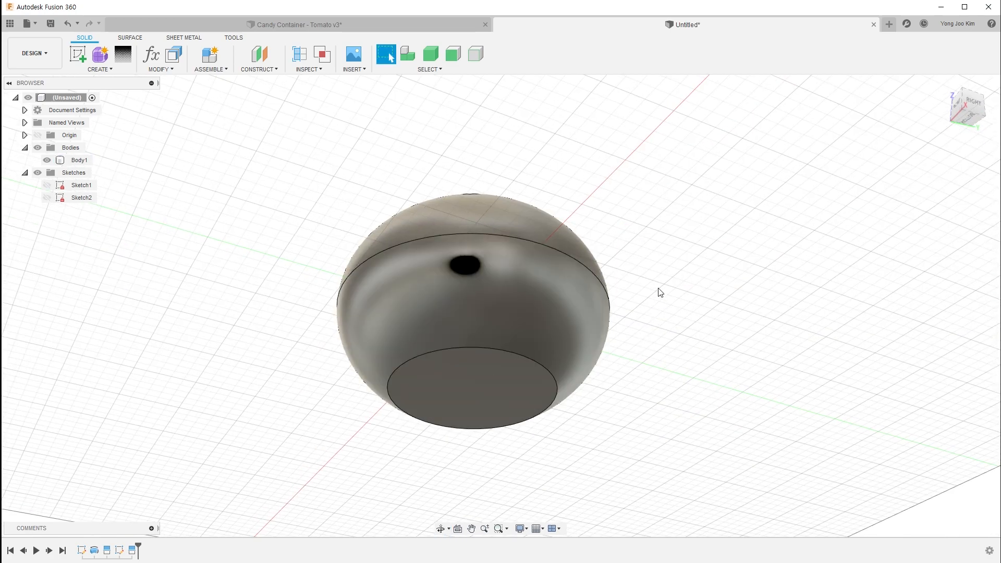
{"action": "middle_click_drag", "start_coordinate": [660, 292], "coordinate": [665, 346], "text": "shift"}
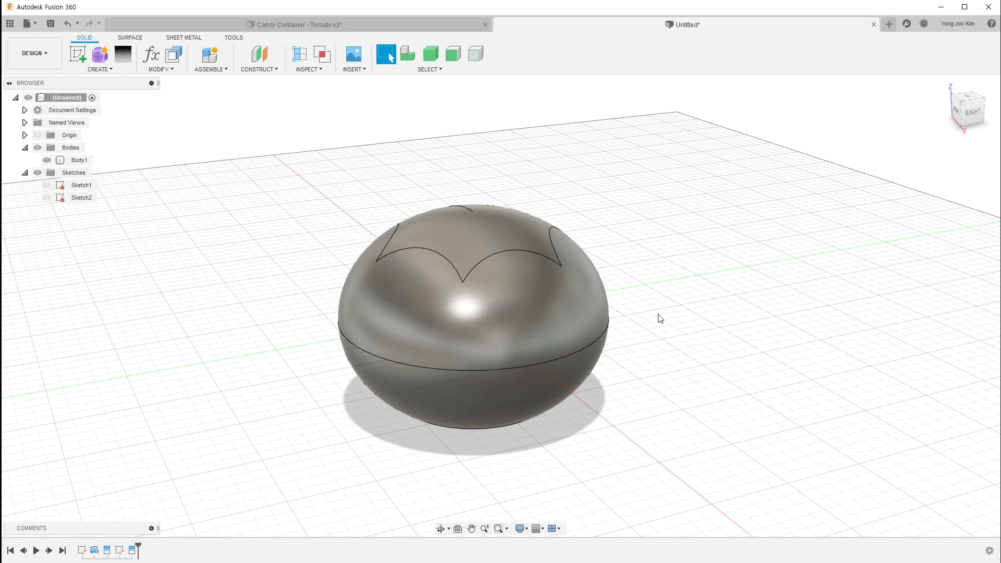
{"action": "middle_click_drag", "start_coordinate": [660, 318], "coordinate": [664, 287], "text": "shift"}
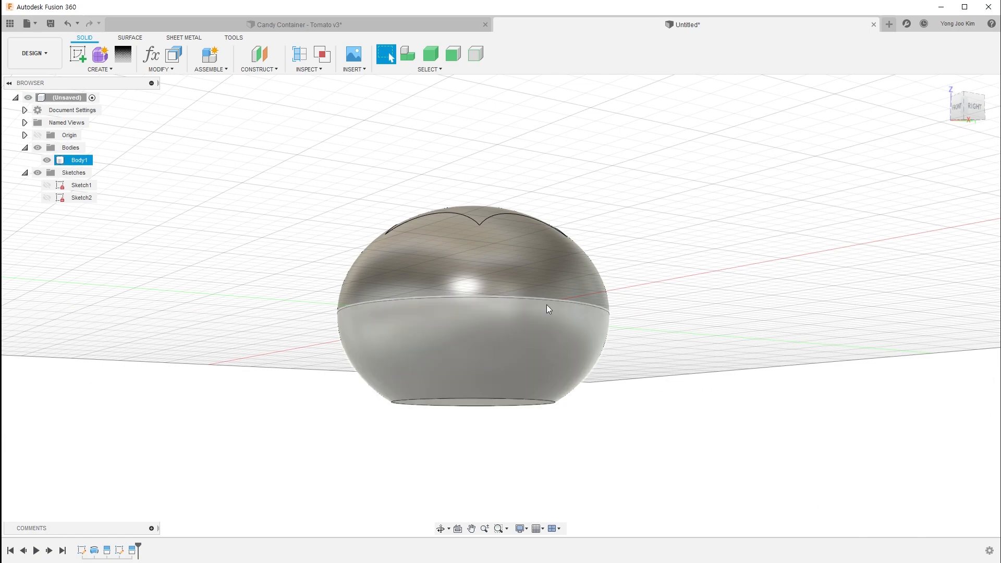
Try deleting the body's lower curved face, and undo the deletion.
{"action": "left_click", "coordinate": [546, 350]}
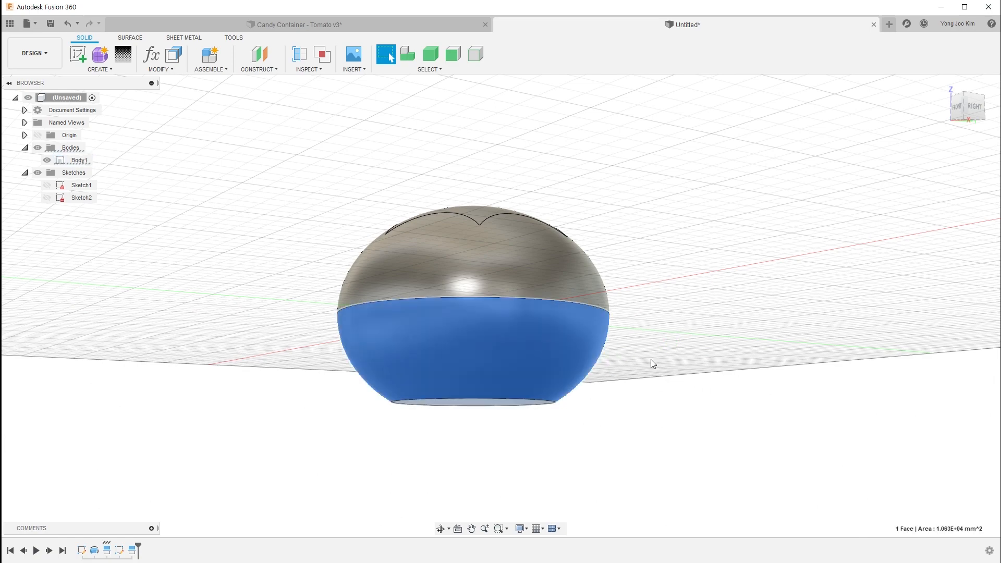
{"action": "key", "text": "Delete"}
{"action": "middle_click_drag", "start_coordinate": [639, 321], "coordinate": [637, 348], "text": "shift"}
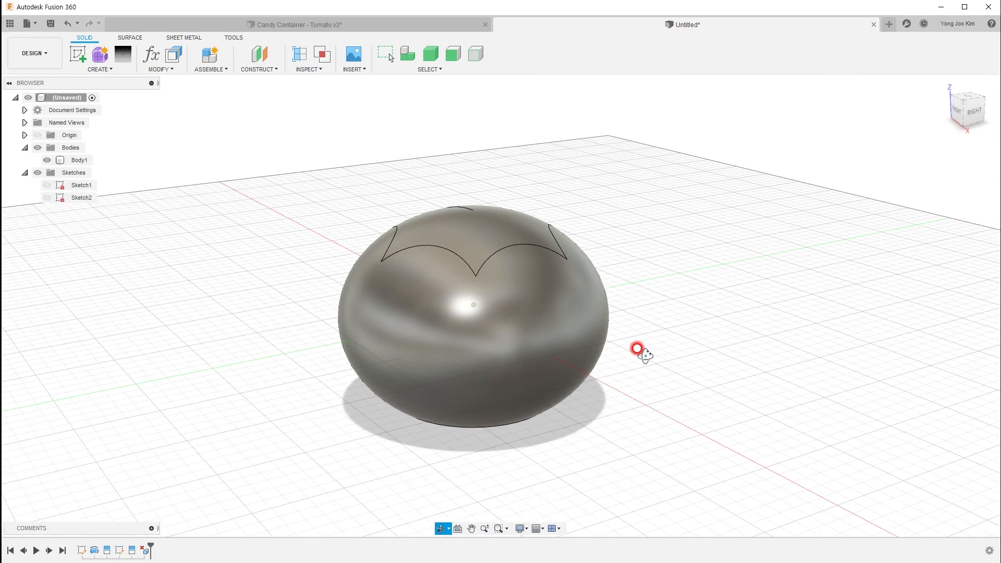
{"action": "key", "text": "ctrl+z"}
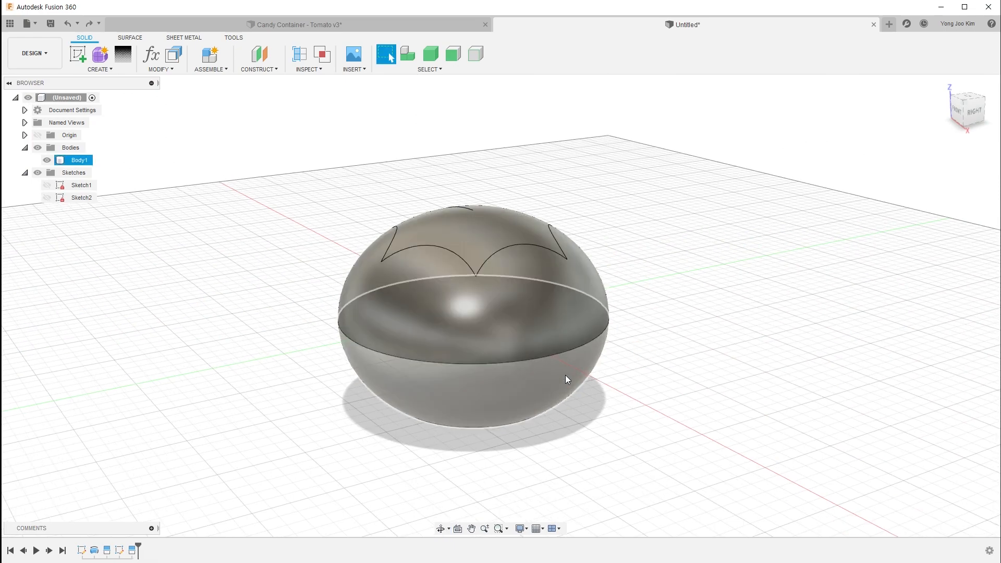
Unstitch only the leaf-shaped top face from the tomato body, with Chain Selection turned off.
{"action": "middle_click_drag", "start_coordinate": [652, 316], "coordinate": [677, 337], "text": "shift"}
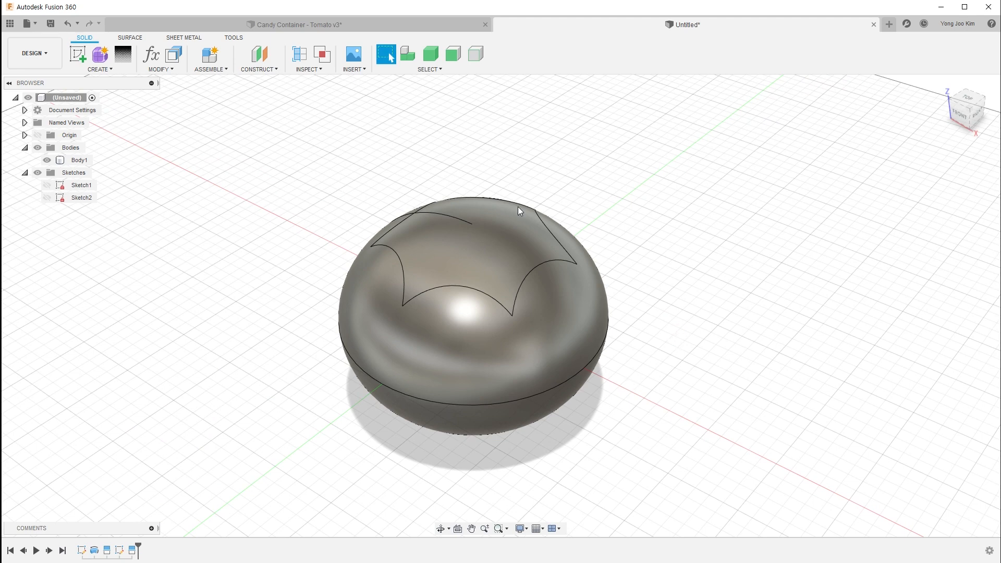
{"action": "left_click", "coordinate": [508, 425]}
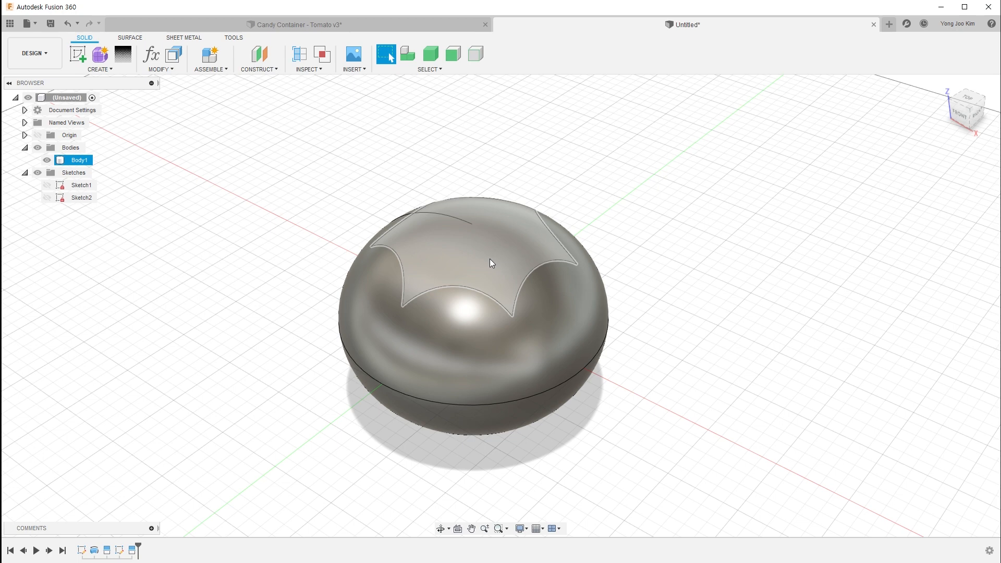
{"action": "left_click", "coordinate": [131, 38]}
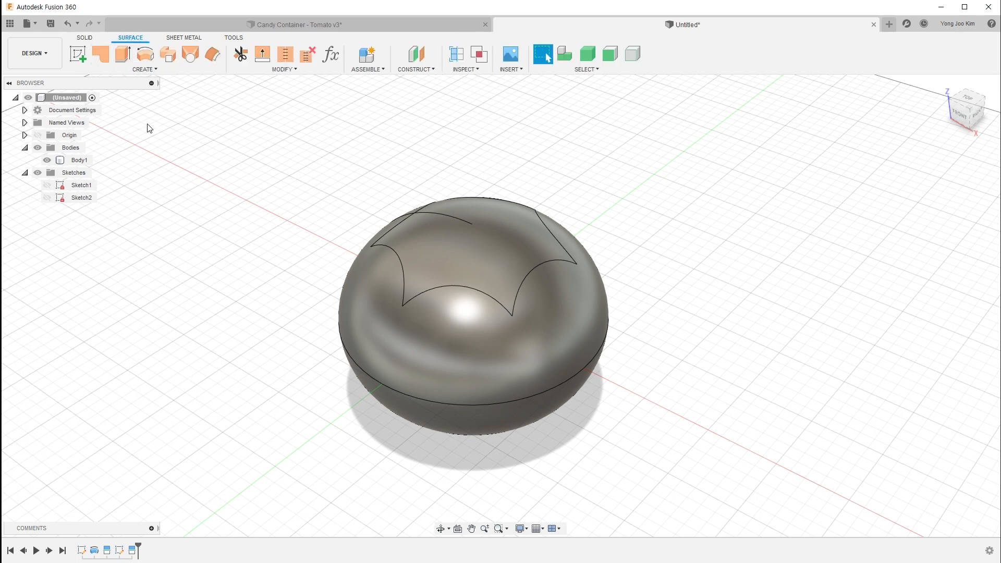
{"action": "left_click", "coordinate": [294, 72]}
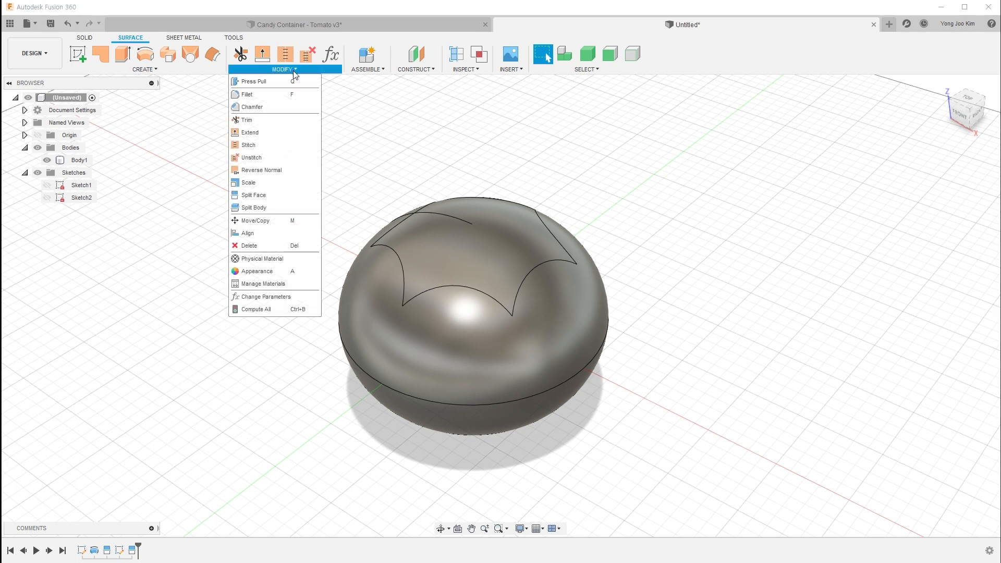
{"action": "left_click", "coordinate": [285, 157]}
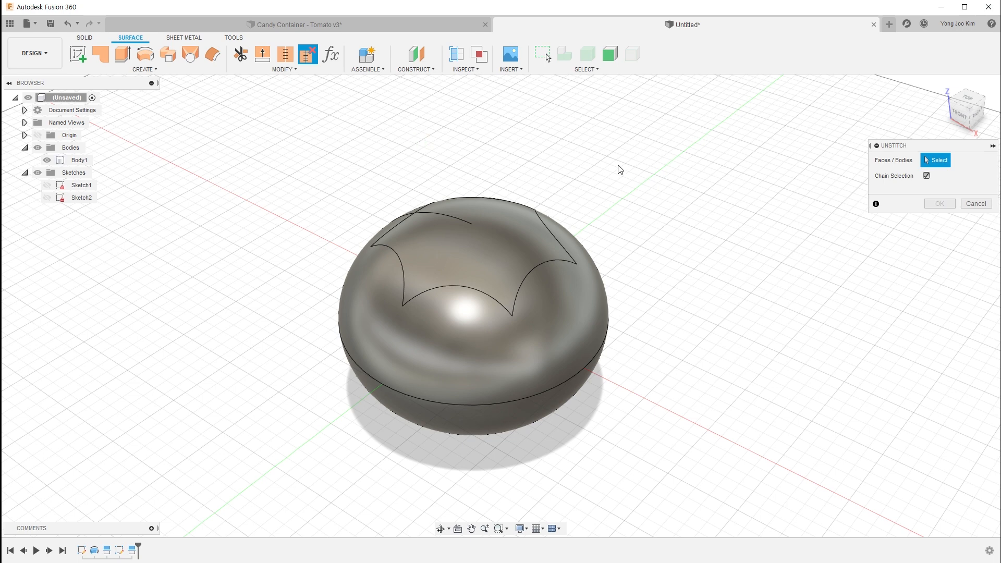
{"action": "left_click", "coordinate": [524, 243]}
{"action": "left_click", "coordinate": [521, 230]}
{"action": "middle_click_drag", "start_coordinate": [521, 231], "coordinate": [532, 349], "text": "shift"}
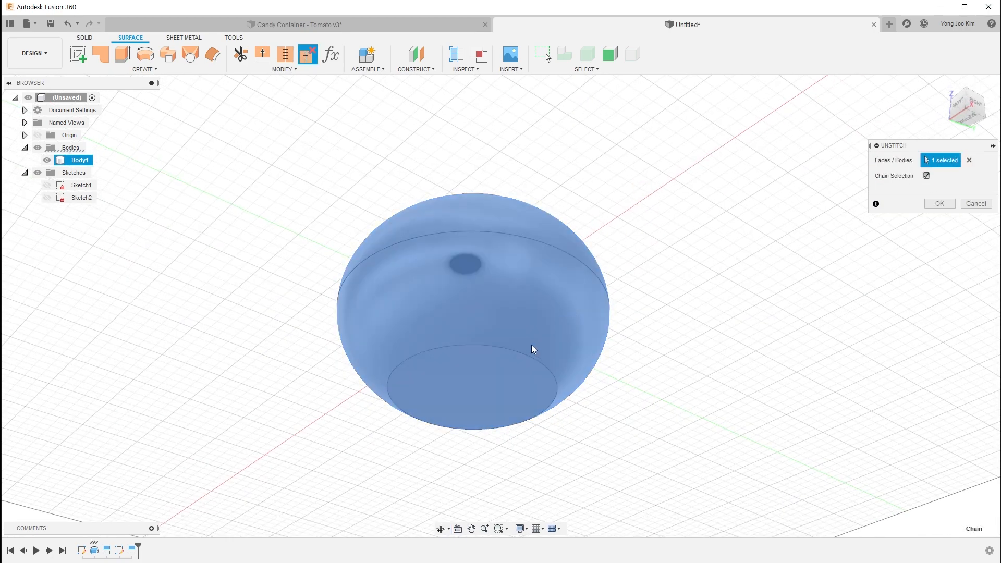
{"action": "middle_click_drag", "start_coordinate": [693, 268], "coordinate": [704, 324], "text": "shift"}
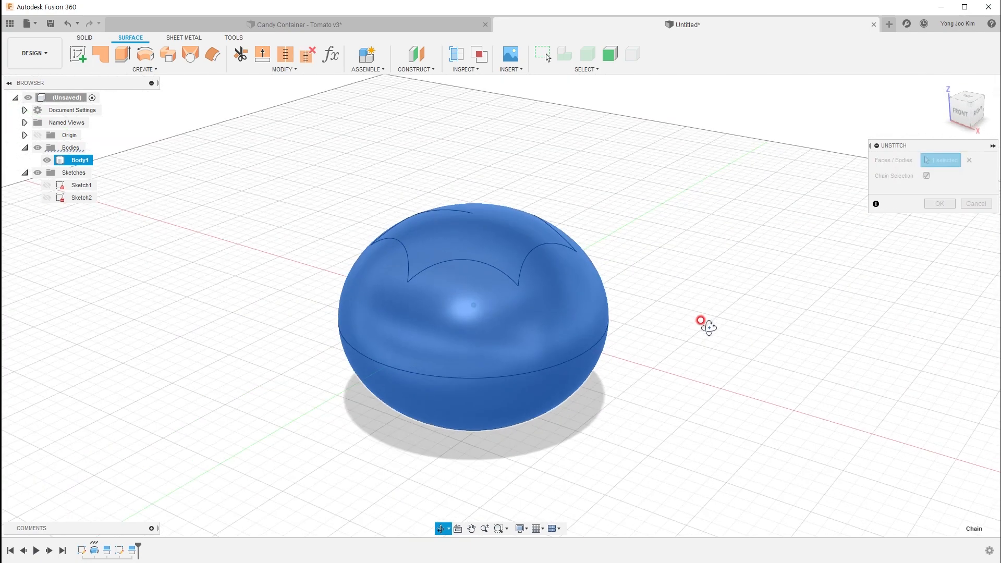
{"action": "left_click", "coordinate": [927, 177]}
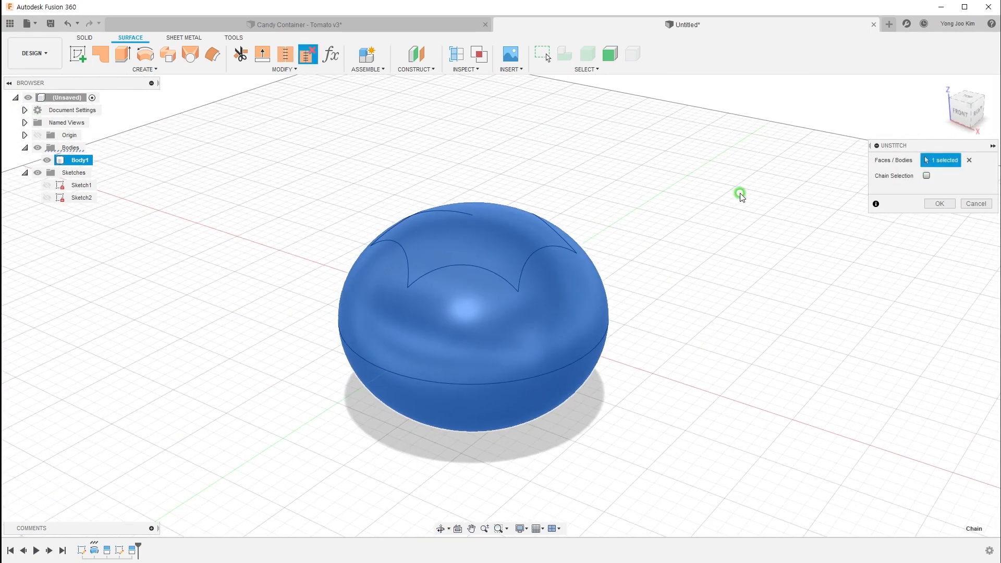
{"action": "left_click", "coordinate": [969, 160]}
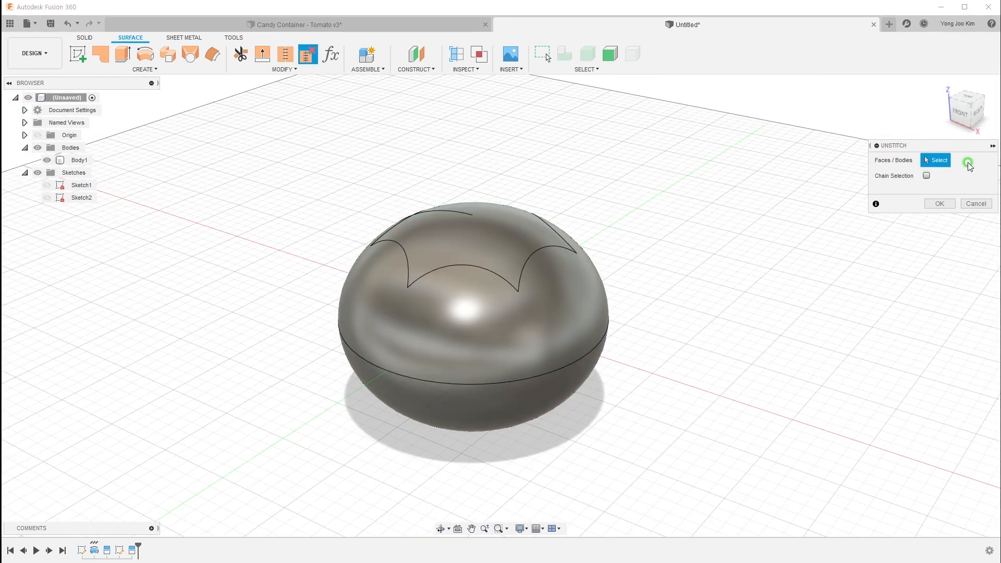
{"action": "left_click", "coordinate": [505, 225]}
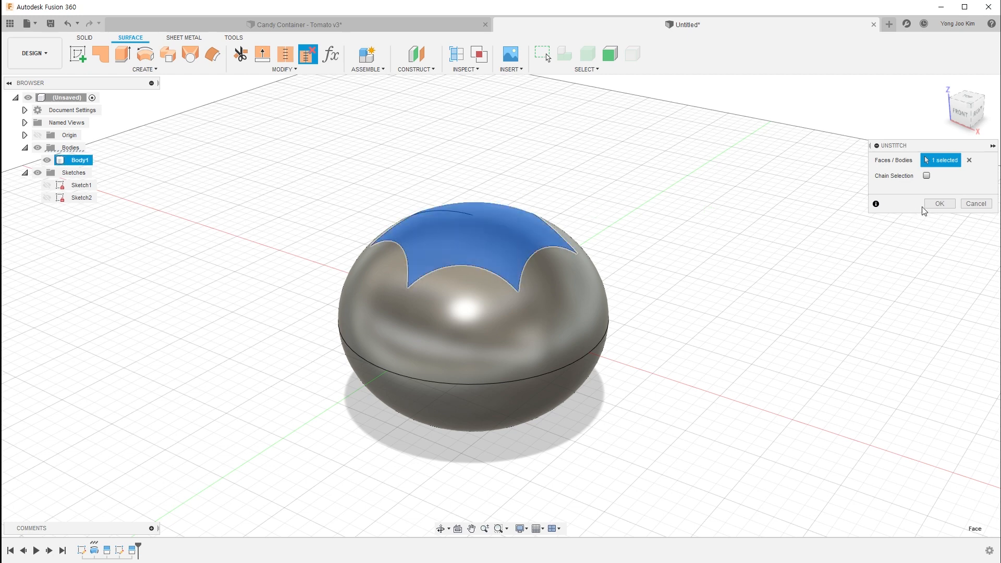
{"action": "left_click", "coordinate": [940, 204]}
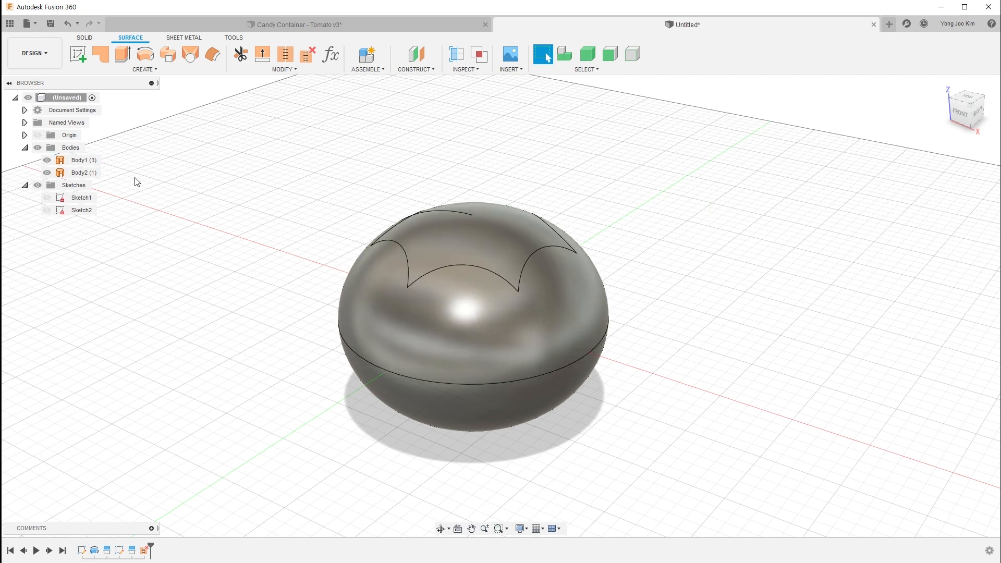
Inspect the leaf surface and the remaining body surface separately by hiding each in turn, and show both again.
{"action": "left_click_drag", "start_coordinate": [35, 150], "coordinate": [107, 180]}
{"action": "left_click", "coordinate": [47, 160]}
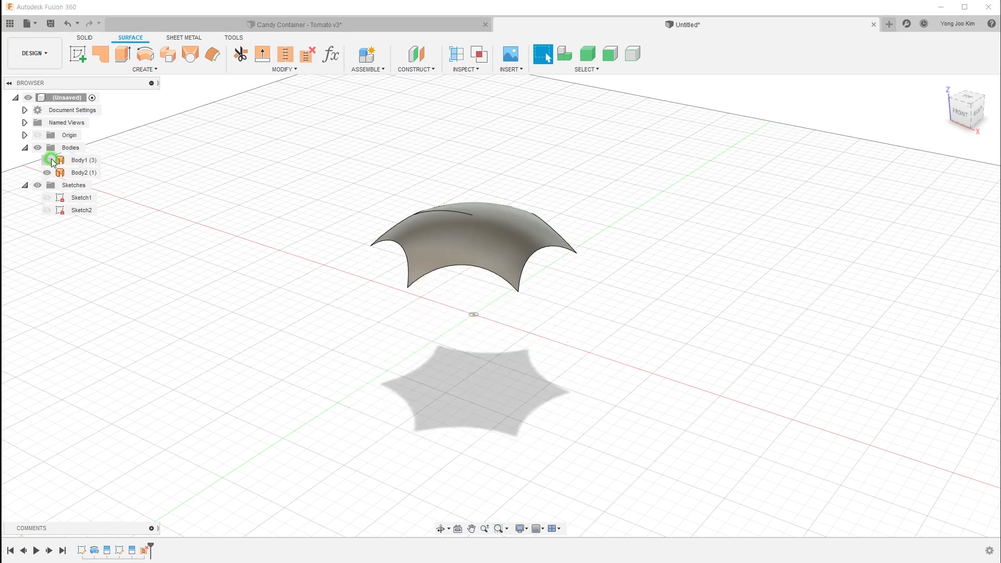
{"action": "mouse_move", "coordinate": [290, 252]}
{"action": "middle_mouse_down", "text": "shift"}
{"action": "mouse_move", "coordinate": [292, 205]}
{"action": "mouse_move", "coordinate": [290, 235]}
{"action": "middle_mouse_up", "text": "shift"}
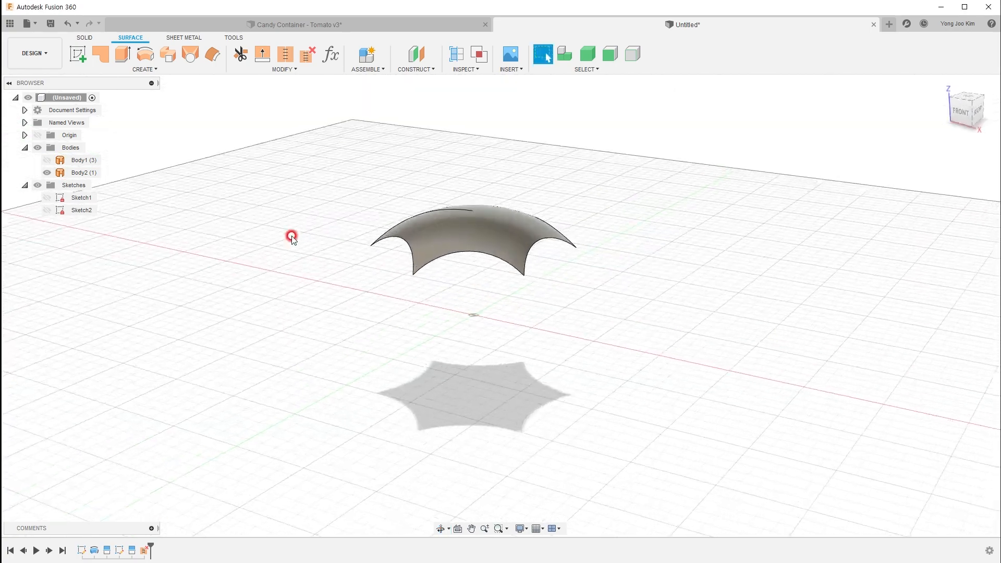
{"action": "left_click", "coordinate": [47, 160]}
{"action": "left_click", "coordinate": [47, 173]}
{"action": "mouse_move", "coordinate": [246, 228]}
{"action": "middle_mouse_down", "text": "shift"}
{"action": "mouse_move", "coordinate": [259, 281]}
{"action": "mouse_move", "coordinate": [241, 241]}
{"action": "middle_mouse_up", "text": "shift"}
{"action": "left_click", "coordinate": [47, 172]}
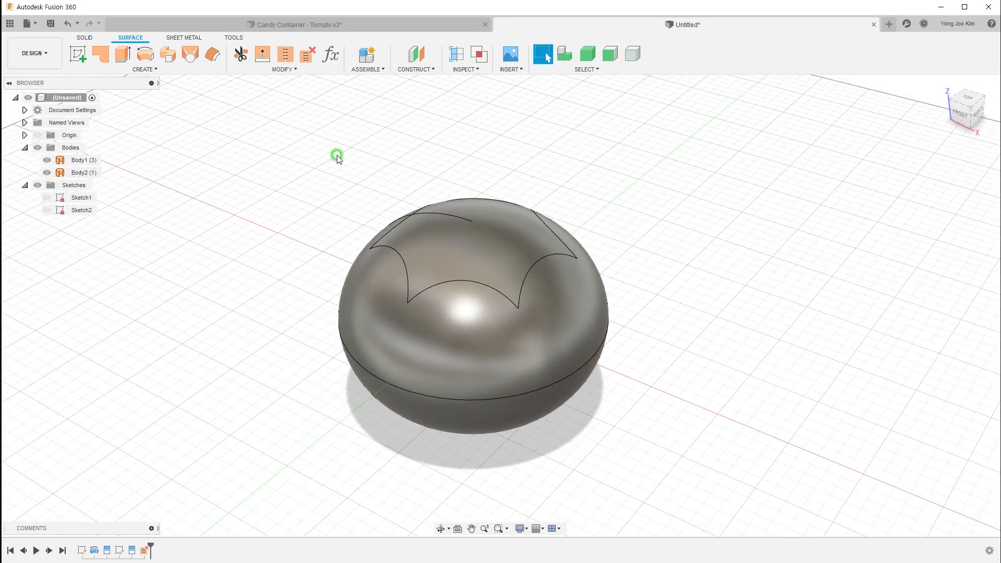
Create a section analysis through the model on the XZ plane.
{"action": "left_click", "coordinate": [458, 56]}
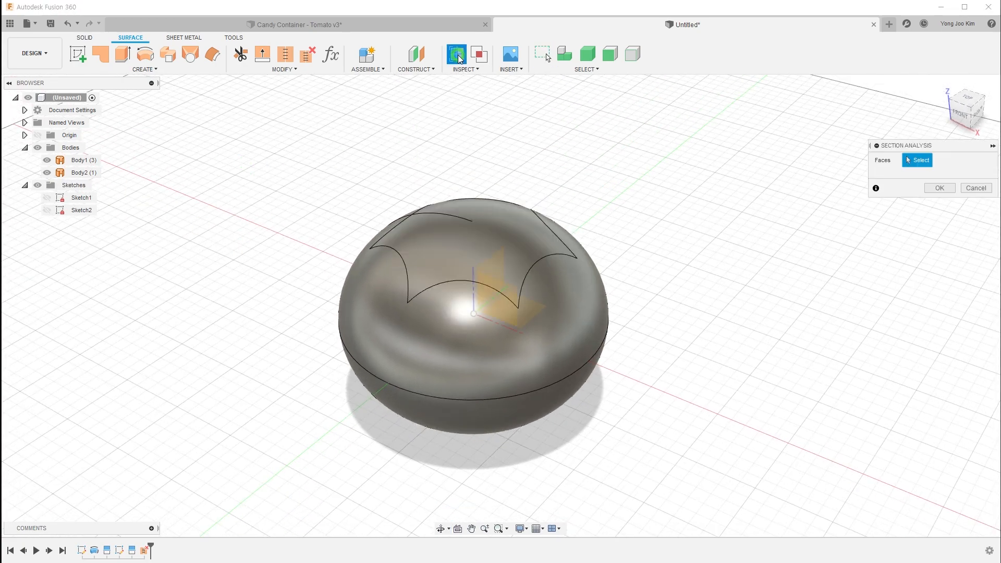
{"action": "left_click", "coordinate": [515, 293]}
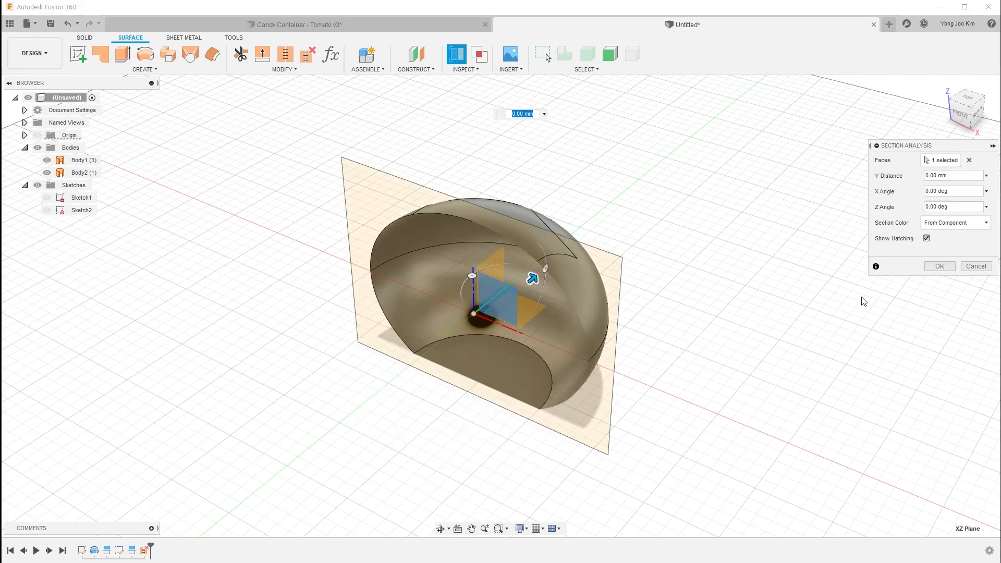
{"action": "left_click", "coordinate": [939, 267]}
{"action": "middle_click_drag", "start_coordinate": [737, 282], "coordinate": [650, 280], "text": "shift"}
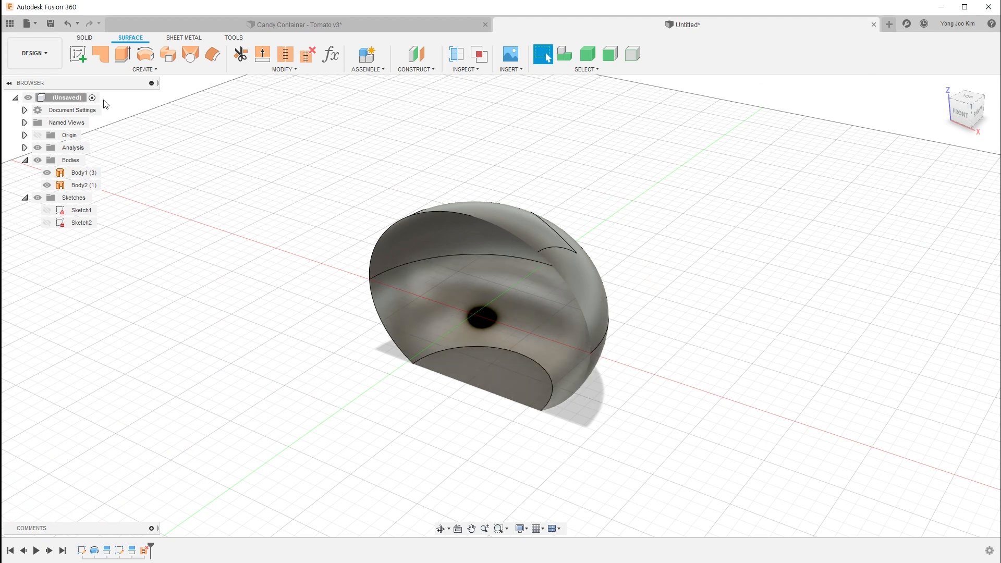
Hide the leaf surface and section view, and thicken the remaining body's faces by -2 mm on one side as a new body.
{"action": "left_click", "coordinate": [85, 37]}
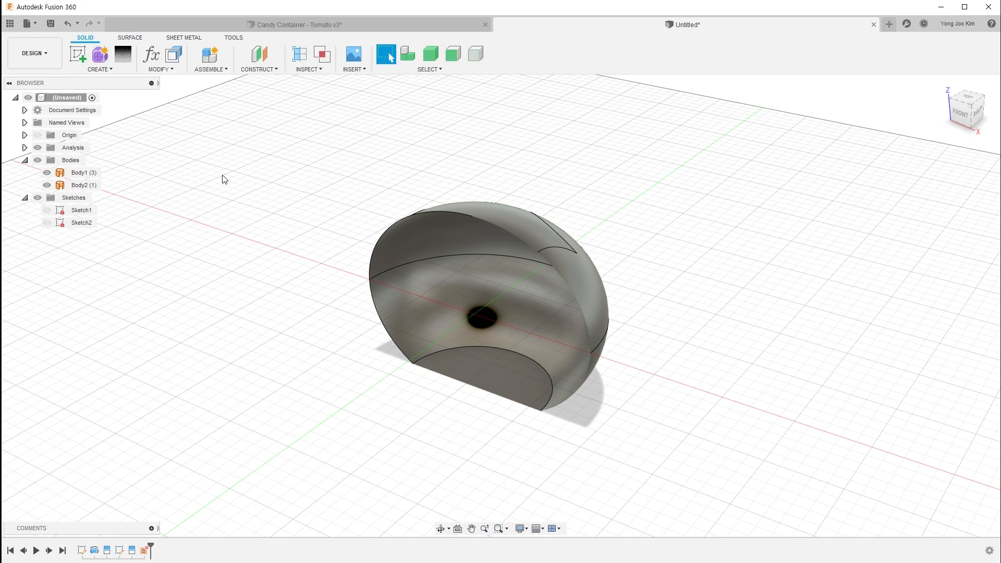
{"action": "left_click", "coordinate": [263, 239]}
{"action": "left_click", "coordinate": [317, 329]}
{"action": "left_click", "coordinate": [105, 70]}
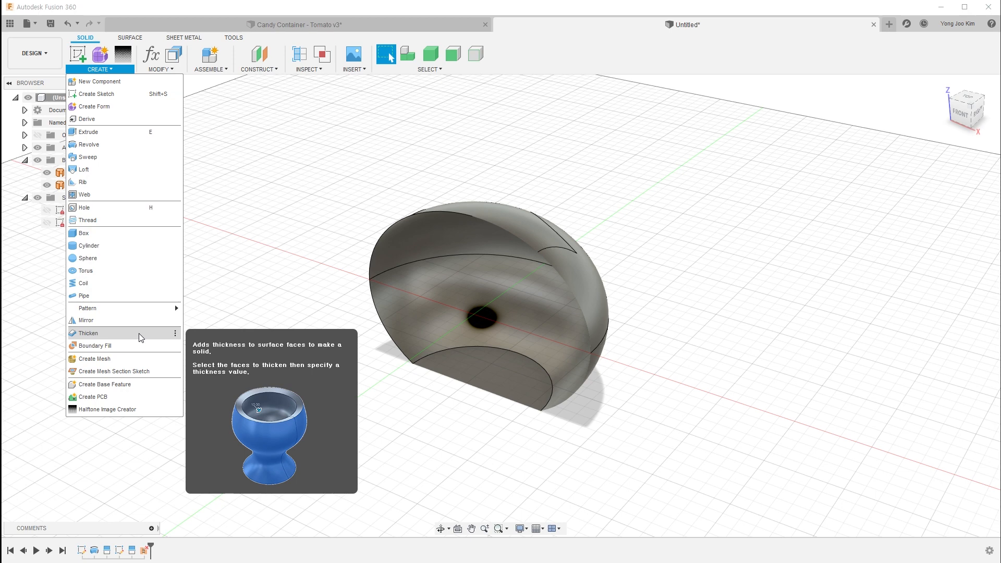
{"action": "left_click", "coordinate": [138, 333]}
{"action": "left_click", "coordinate": [47, 185]}
{"action": "left_click", "coordinate": [24, 147]}
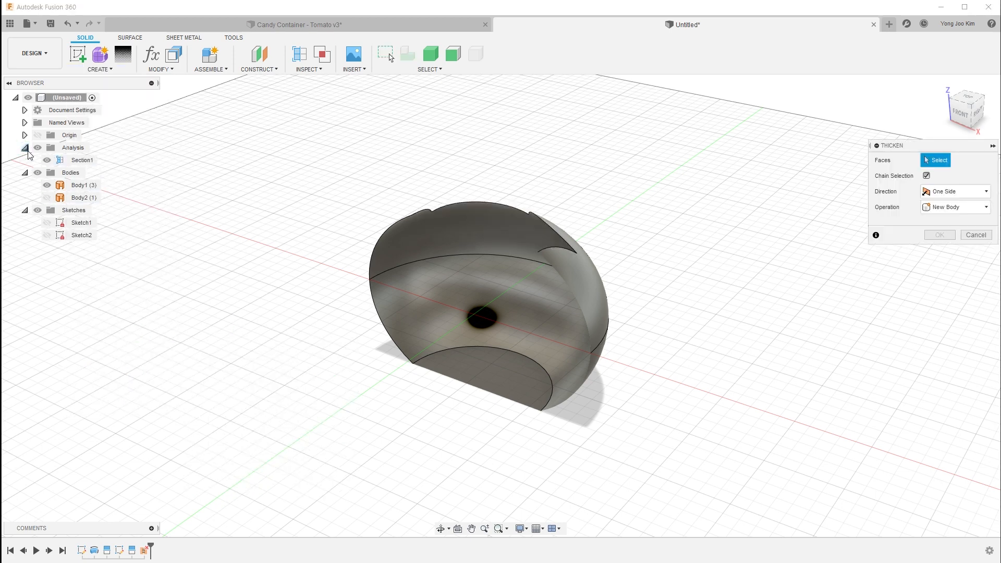
{"action": "left_click", "coordinate": [47, 160]}
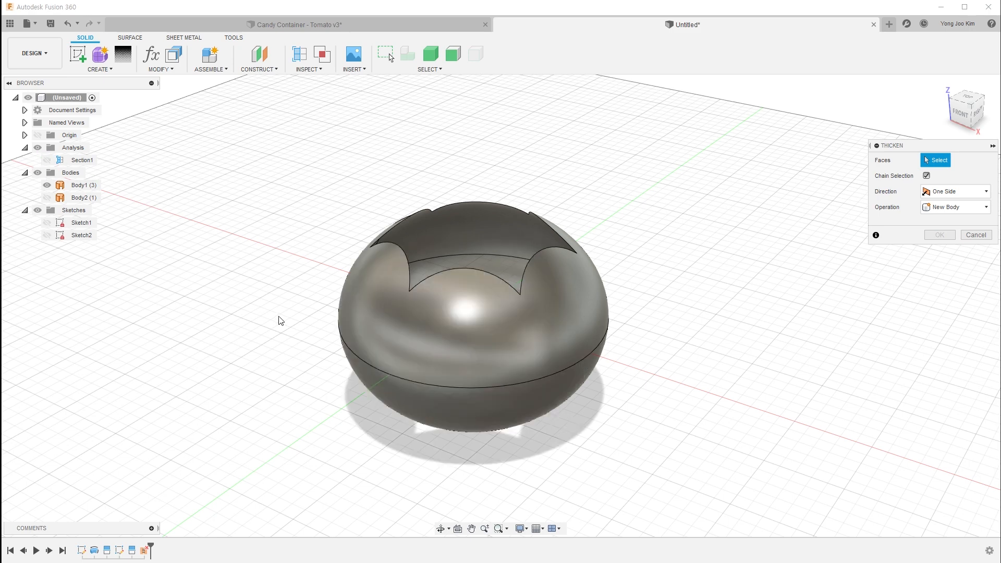
{"action": "left_click_drag", "start_coordinate": [270, 148], "coordinate": [690, 418]}
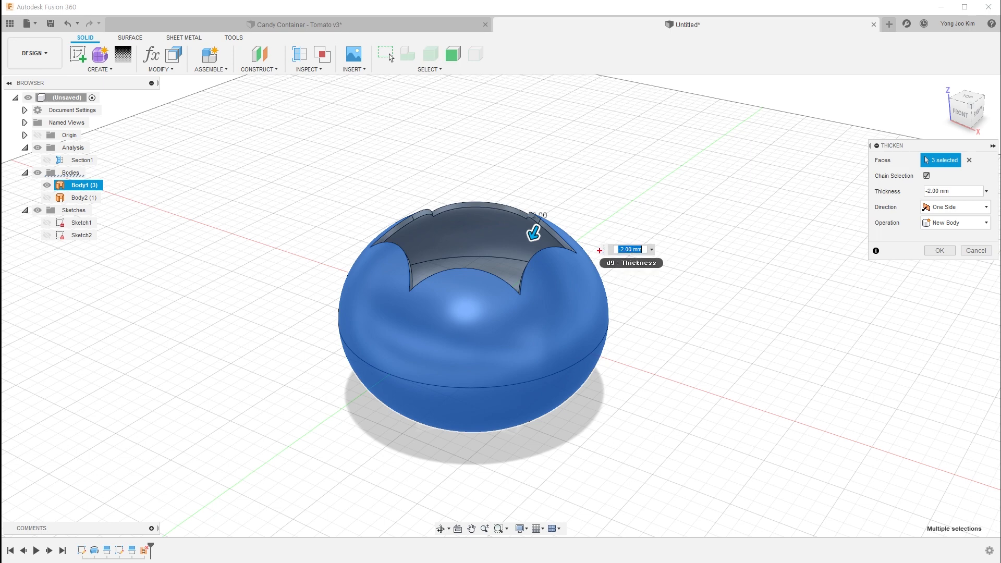
{"action": "left_click_drag", "start_coordinate": [592, 245], "coordinate": [623, 278]}
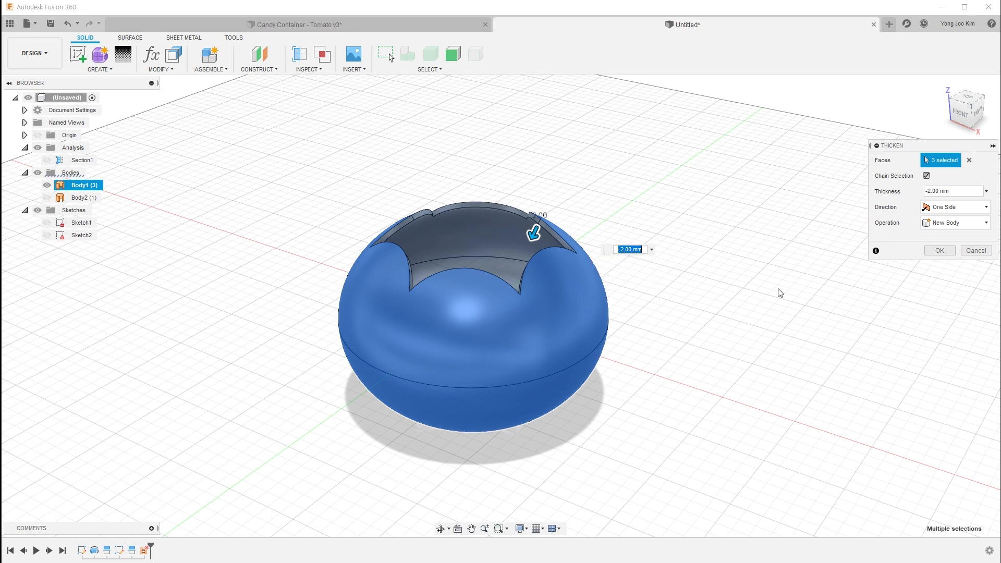
{"action": "left_click", "coordinate": [939, 252]}
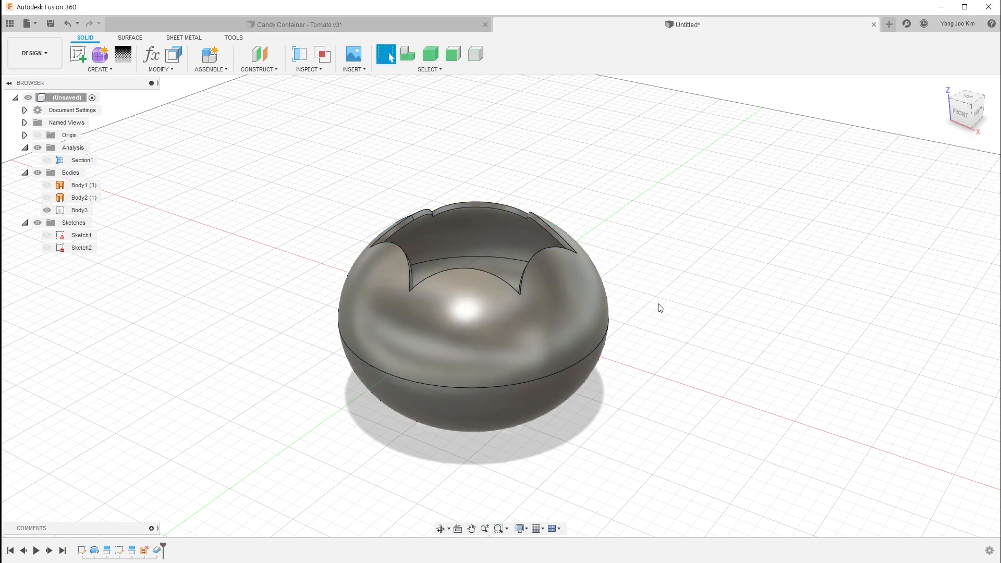
Turn the section view and the leaf surface back on, and examine the thickened wall below the leaf opening.
{"action": "left_click", "coordinate": [47, 160]}
{"action": "middle_click_drag", "start_coordinate": [605, 281], "coordinate": [690, 247], "text": "shift"}
{"action": "scroll", "coordinate": [641, 252], "scroll_direction": "up", "scroll_amount": 1}
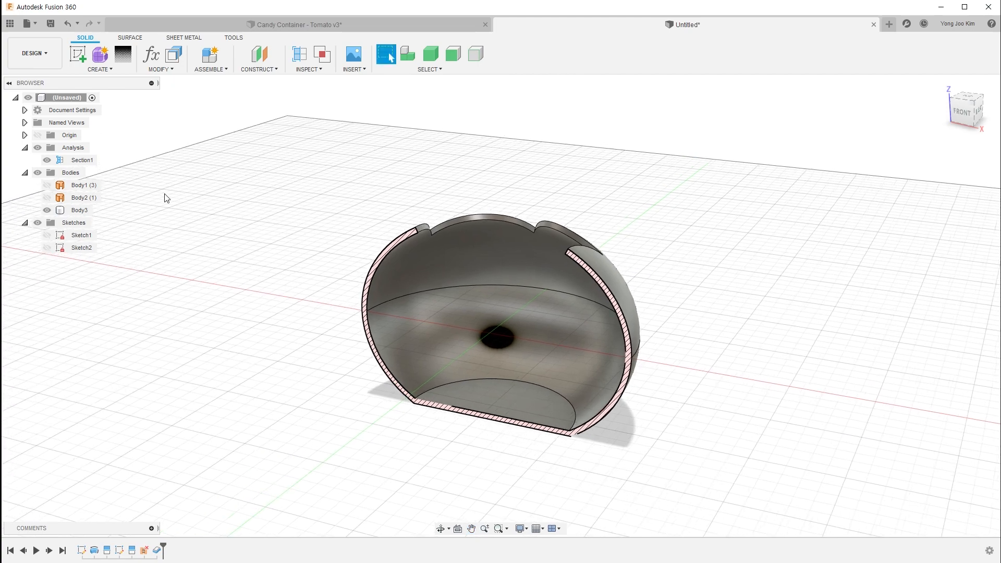
{"action": "left_click", "coordinate": [49, 201]}
{"action": "left_click", "coordinate": [48, 199]}
{"action": "scroll", "coordinate": [626, 242], "scroll_direction": "up", "scroll_amount": 2}
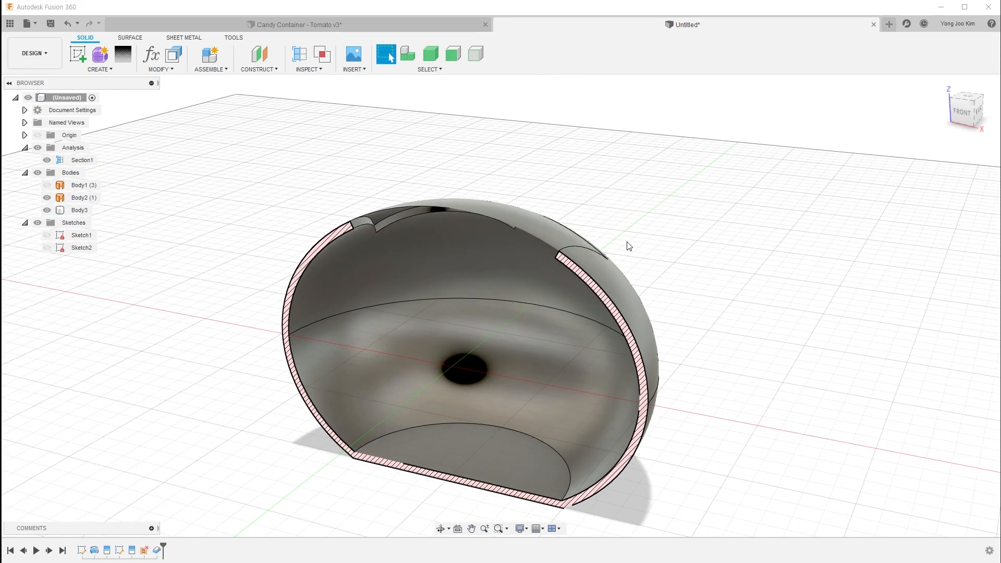
{"action": "mouse_move", "coordinate": [630, 235]}
{"action": "middle_mouse_down", "text": "shift"}
{"action": "mouse_move", "coordinate": [633, 204]}
{"action": "mouse_move", "coordinate": [637, 235]}
{"action": "middle_mouse_up", "text": "shift"}
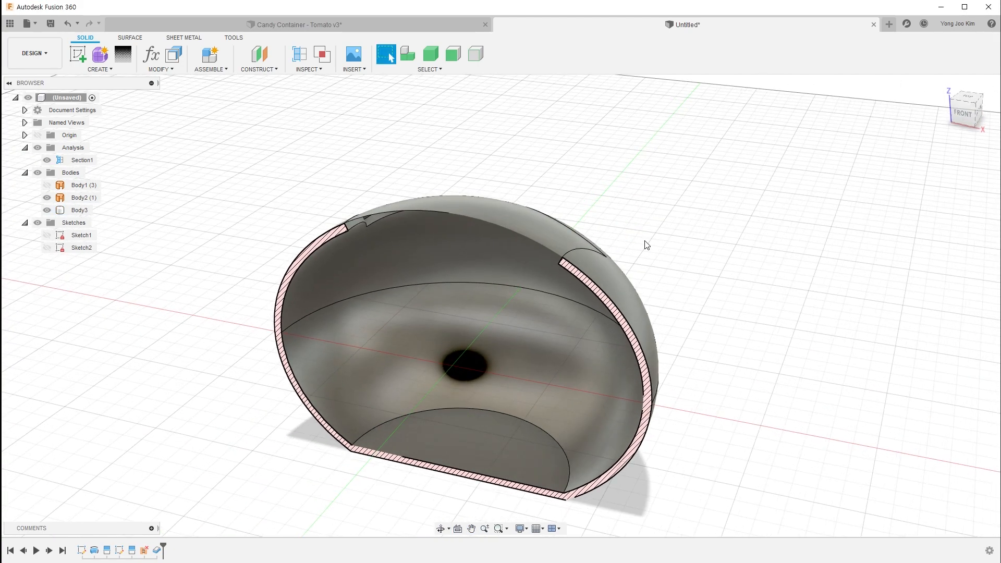
{"action": "mouse_move", "coordinate": [464, 180]}
{"action": "middle_mouse_down", "text": "shift"}
{"action": "mouse_move", "coordinate": [469, 148]}
{"action": "mouse_move", "coordinate": [462, 171]}
{"action": "mouse_move", "coordinate": [468, 163]}
{"action": "middle_mouse_up", "text": "shift"}
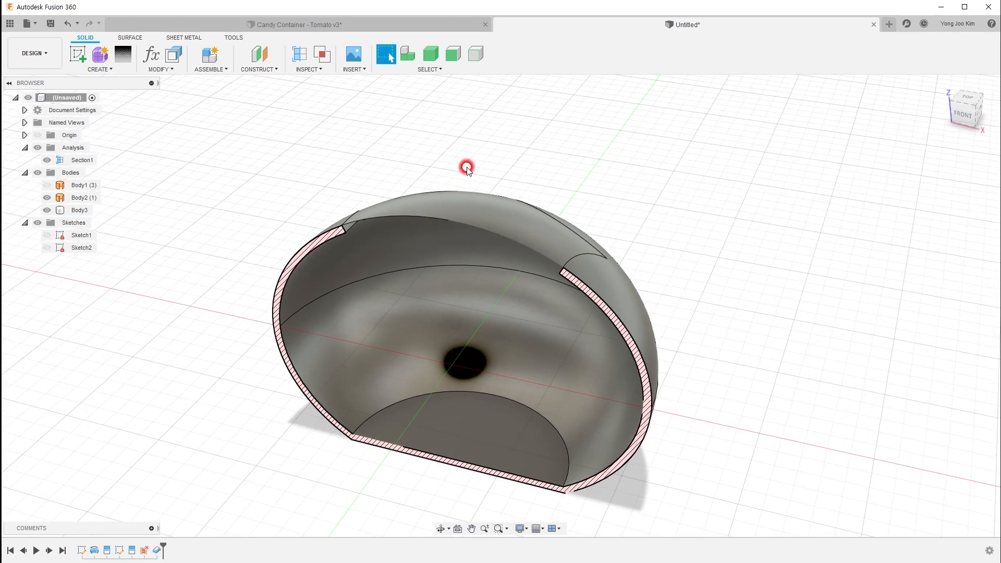
Switch to the Candy Container - Tomato v3 design, show its section analysis, and examine how the cap overlaps the body's rim.
{"action": "left_click", "coordinate": [322, 25]}
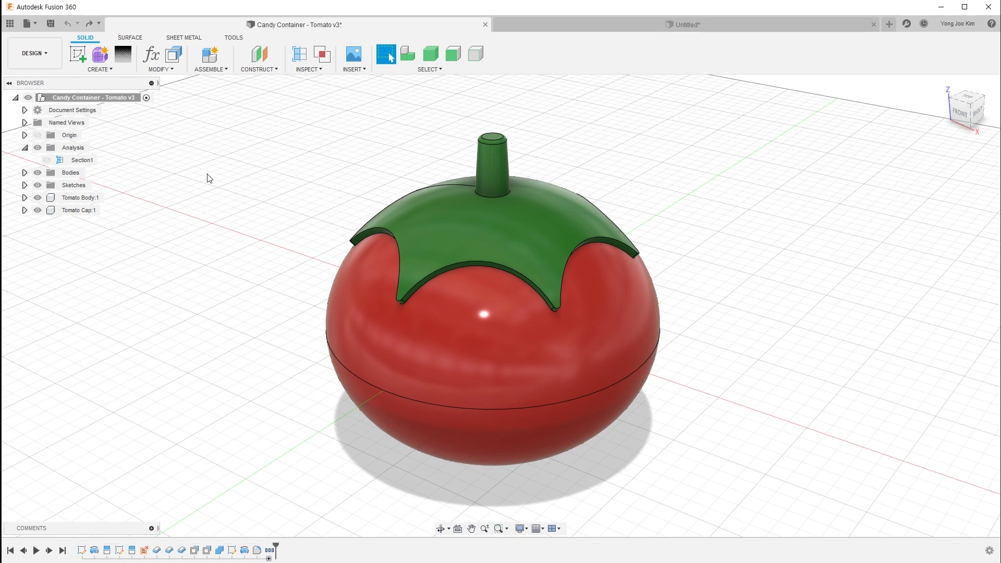
{"action": "left_click", "coordinate": [47, 160]}
{"action": "scroll", "coordinate": [615, 212], "scroll_direction": "up", "scroll_amount": 3}
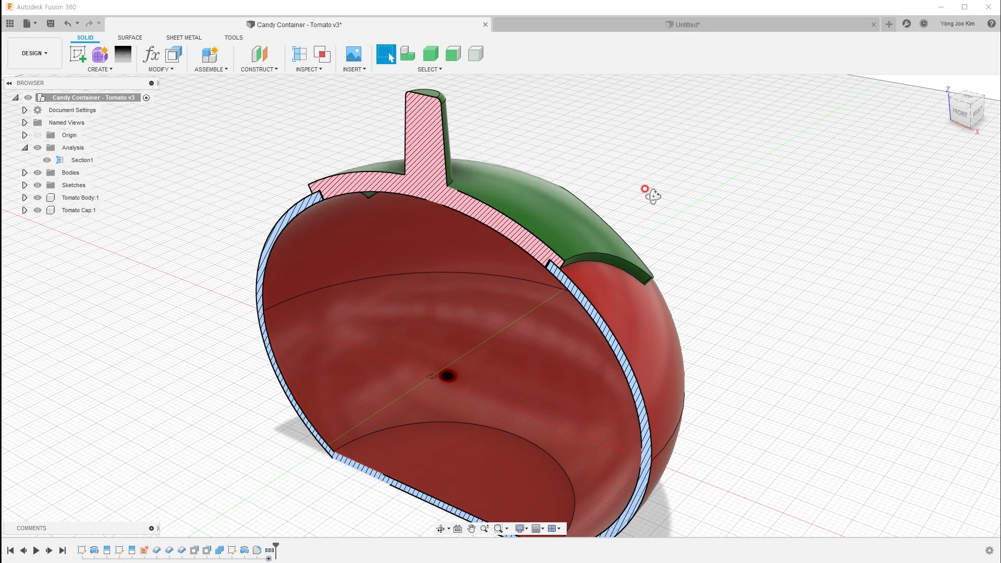
{"action": "middle_click_drag", "start_coordinate": [652, 201], "coordinate": [658, 186], "text": "shift"}
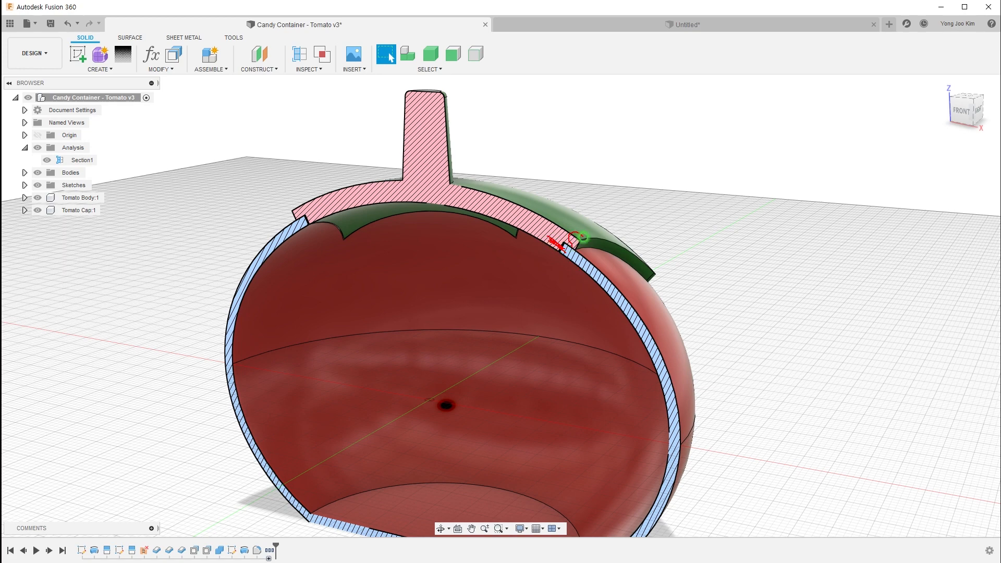
{"action": "mouse_move", "coordinate": [572, 249]}
{"action": "left_mouse_down"}
{"action": "mouse_move", "coordinate": [581, 236]}
{"action": "mouse_move", "coordinate": [584, 250]}
{"action": "left_mouse_up"}
{"action": "key", "text": "Escape"}
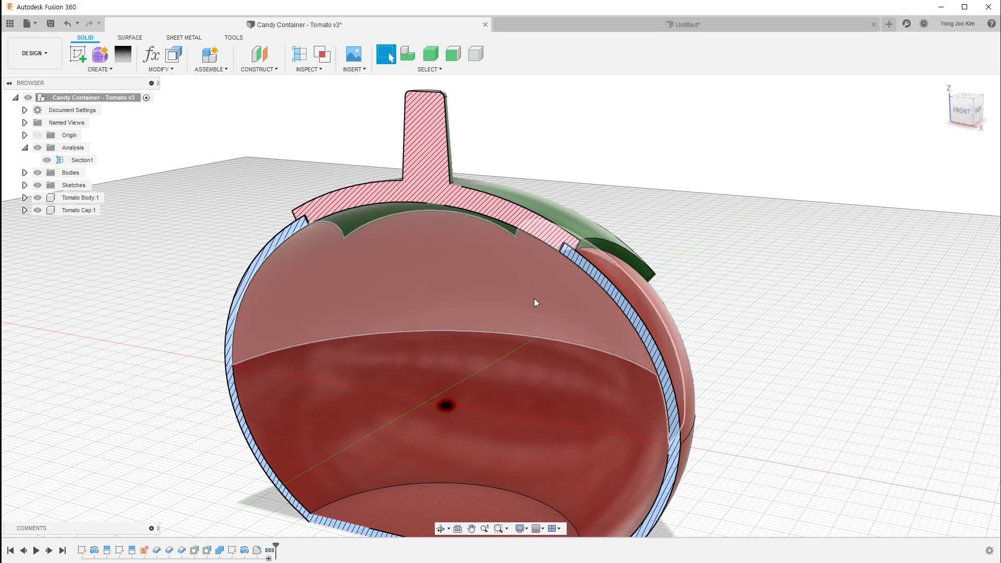
{"action": "scroll", "coordinate": [686, 245], "scroll_direction": "down", "scroll_amount": 2}
{"action": "middle_click_drag", "start_coordinate": [715, 259], "coordinate": [682, 266]}
{"action": "left_click", "coordinate": [689, 228]}
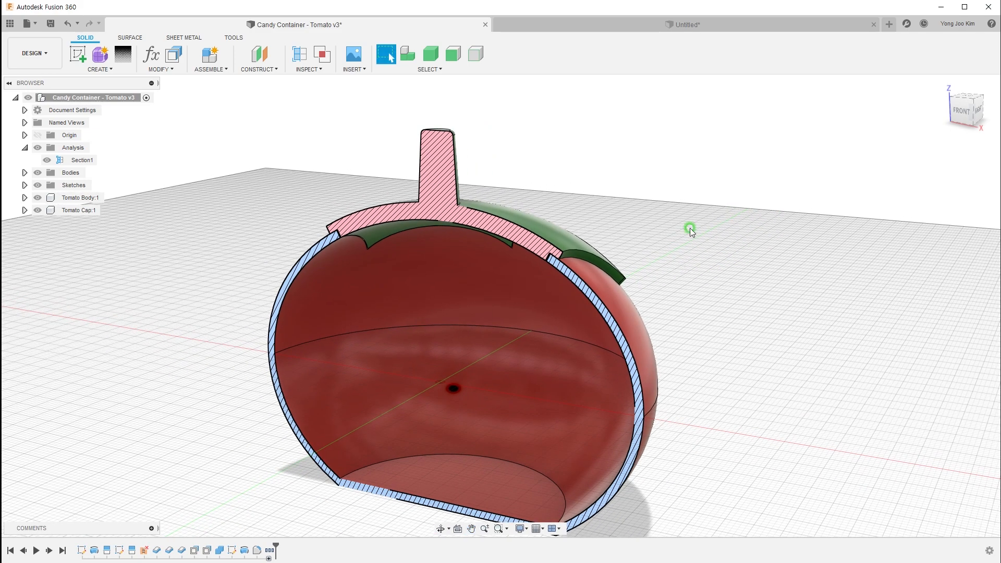
Switch back to the untitled design and thicken the leaf surface inward by d9 on one side as a new body.
{"action": "left_click", "coordinate": [600, 26]}
{"action": "left_click", "coordinate": [249, 143]}
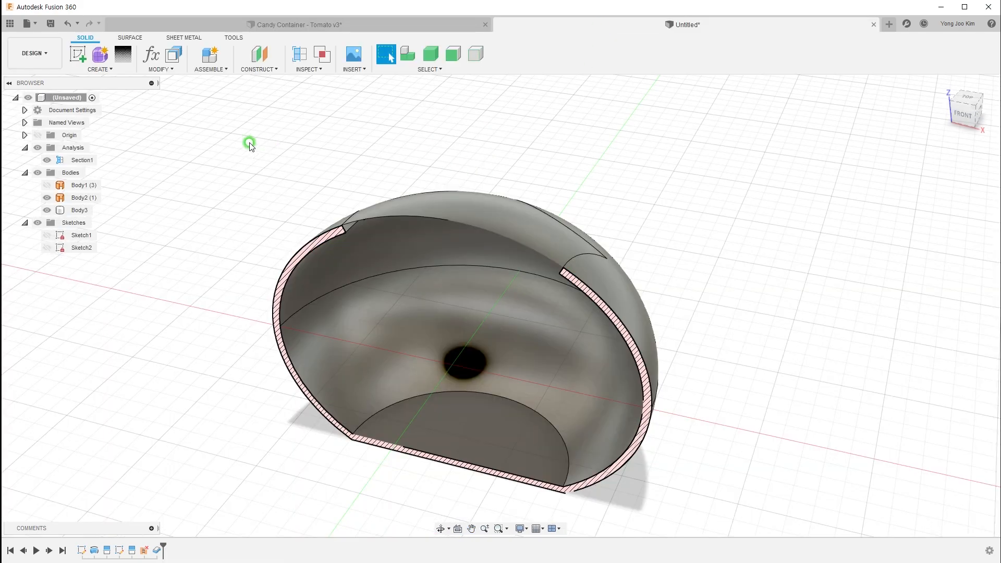
{"action": "left_click", "coordinate": [108, 71]}
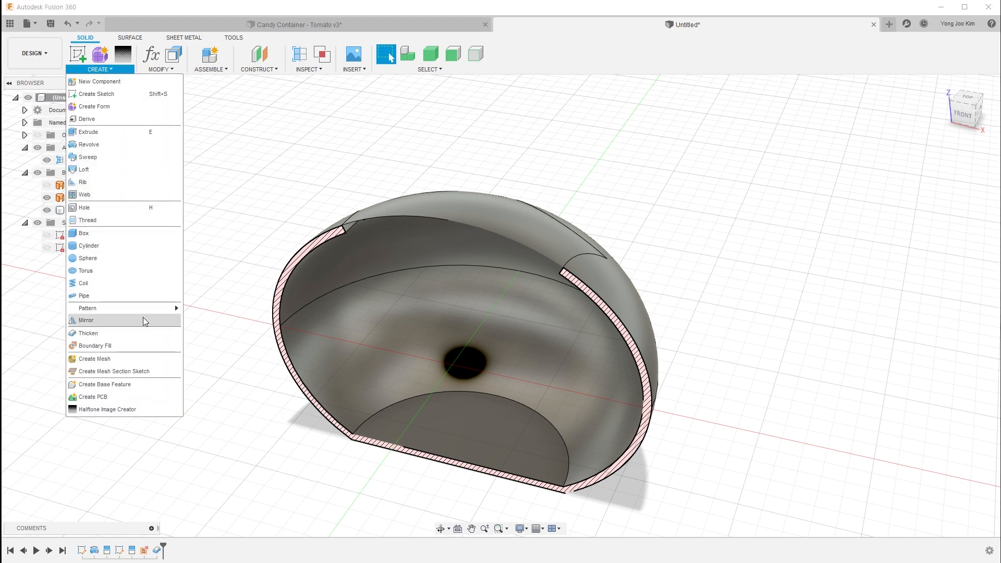
{"action": "left_click", "coordinate": [145, 334]}
{"action": "left_click", "coordinate": [161, 275]}
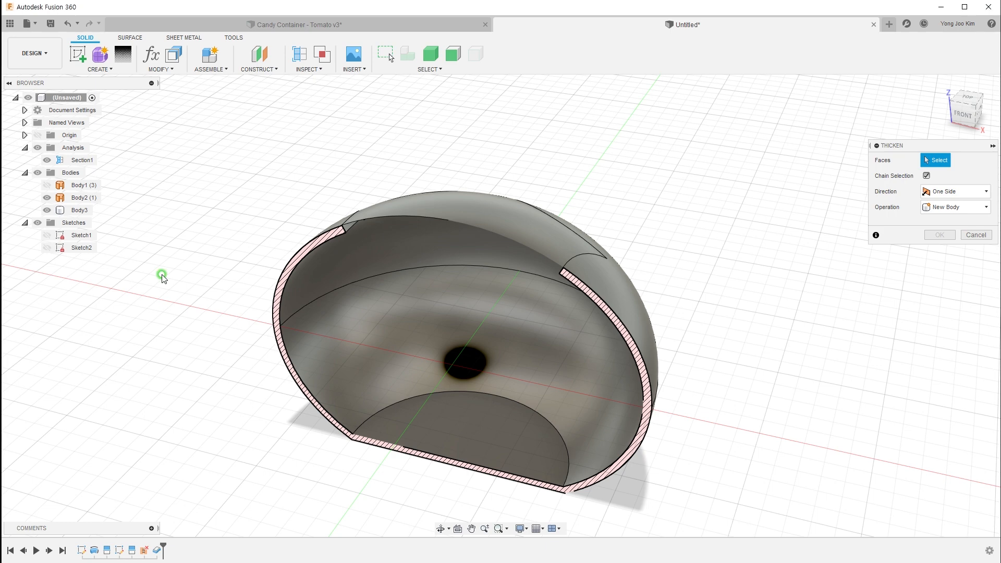
{"action": "left_click", "coordinate": [433, 214]}
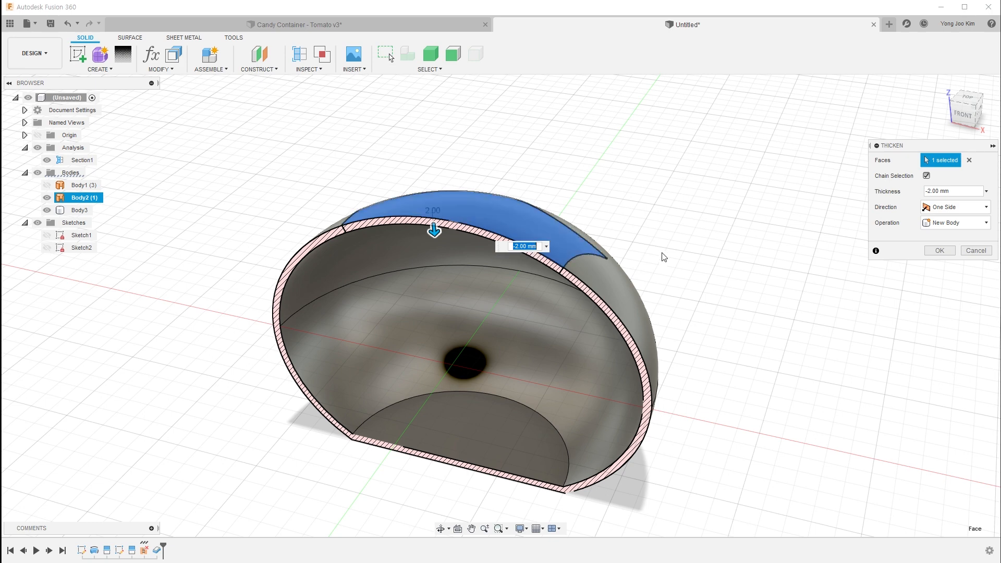
{"action": "type", "text": "d9*1.5"}
{"action": "key", "text": "Return"}
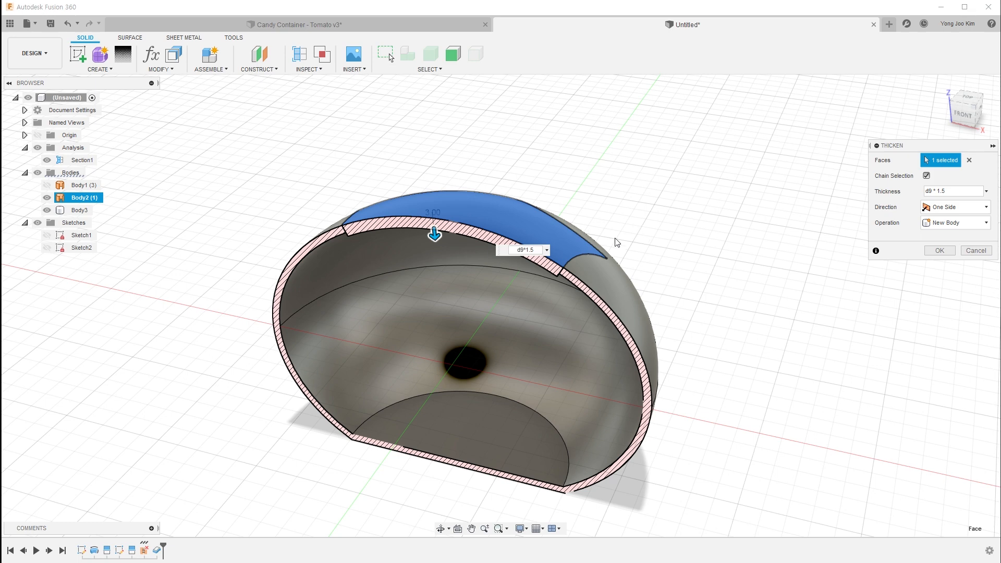
{"action": "double_click", "coordinate": [539, 250]}
{"action": "key", "text": "Return"}
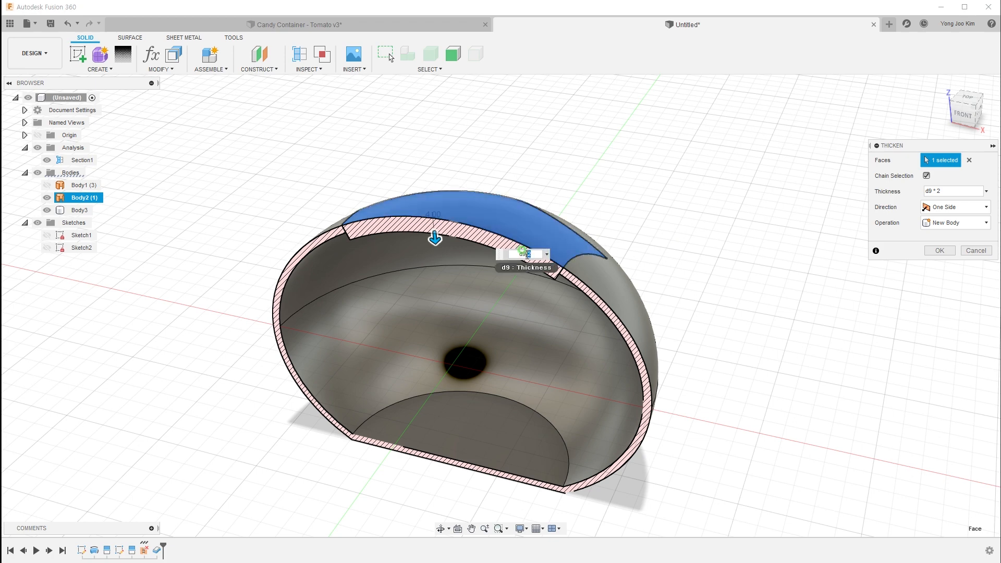
{"action": "left_click_drag", "start_coordinate": [526, 254], "coordinate": [572, 254]}
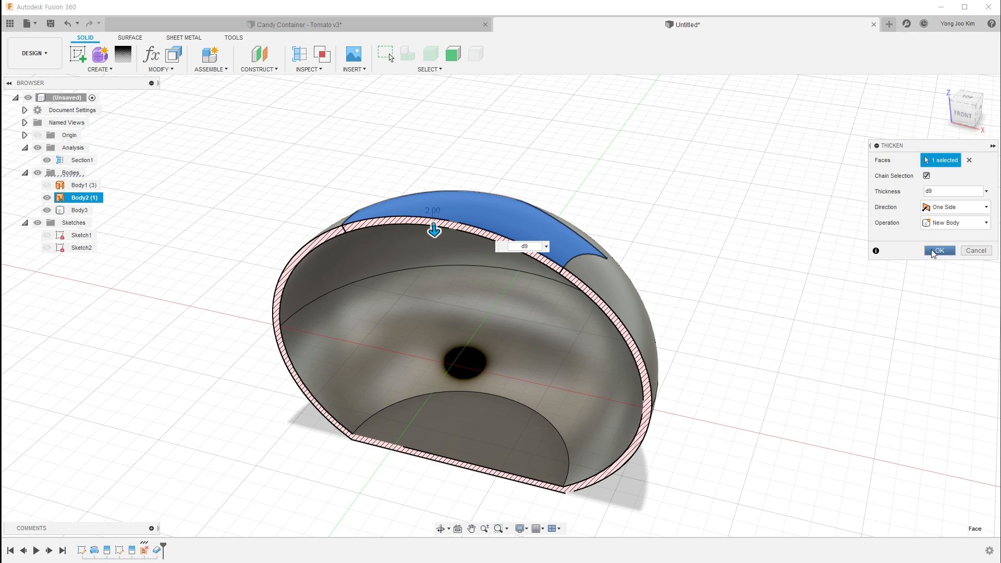
{"action": "left_click", "coordinate": [932, 249]}
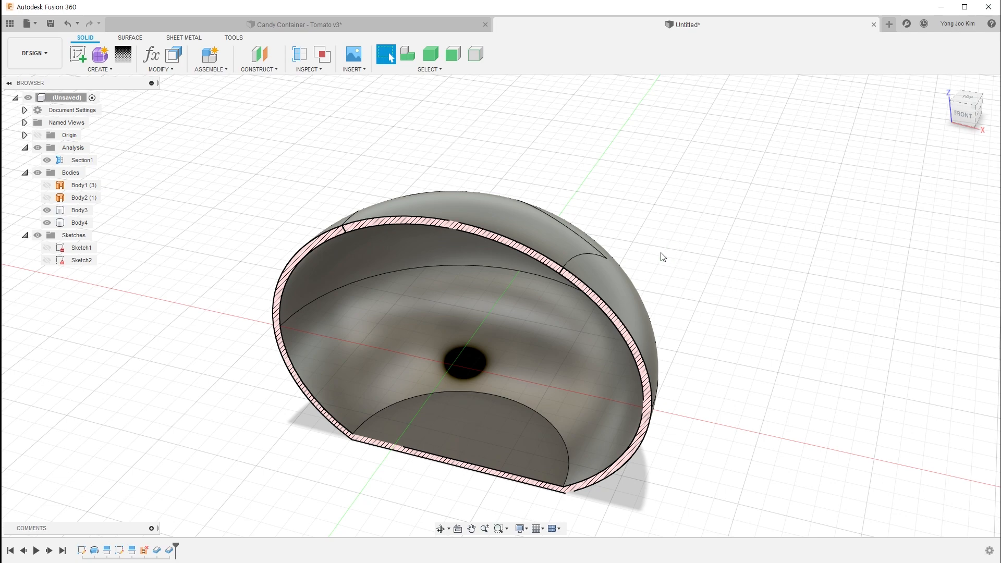
Thicken the same leaf surface outward by -d9 on one side as another new body.
{"action": "left_click", "coordinate": [598, 265]}
{"action": "scroll", "coordinate": [599, 265], "scroll_direction": "up", "scroll_amount": 5}
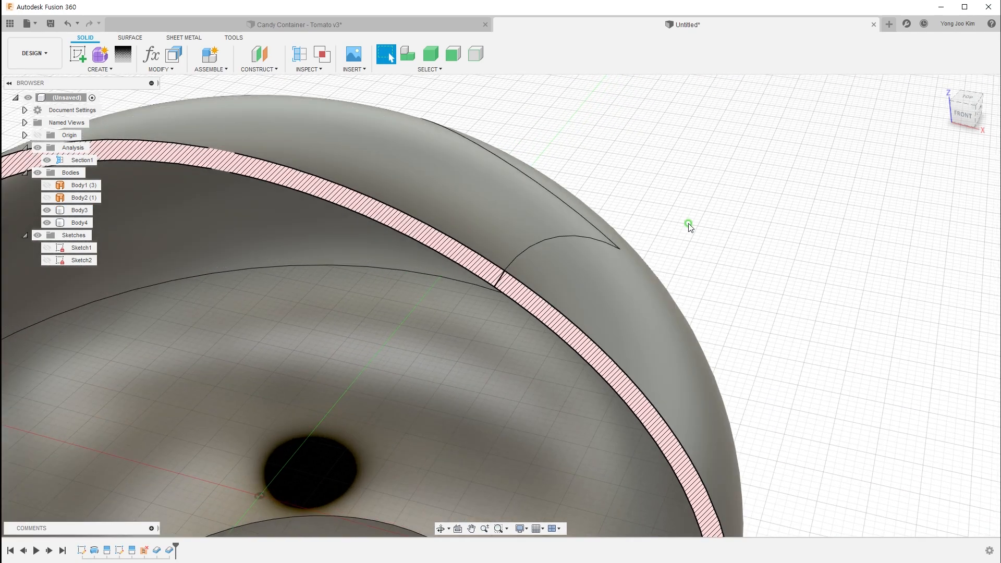
{"action": "left_click", "coordinate": [695, 208]}
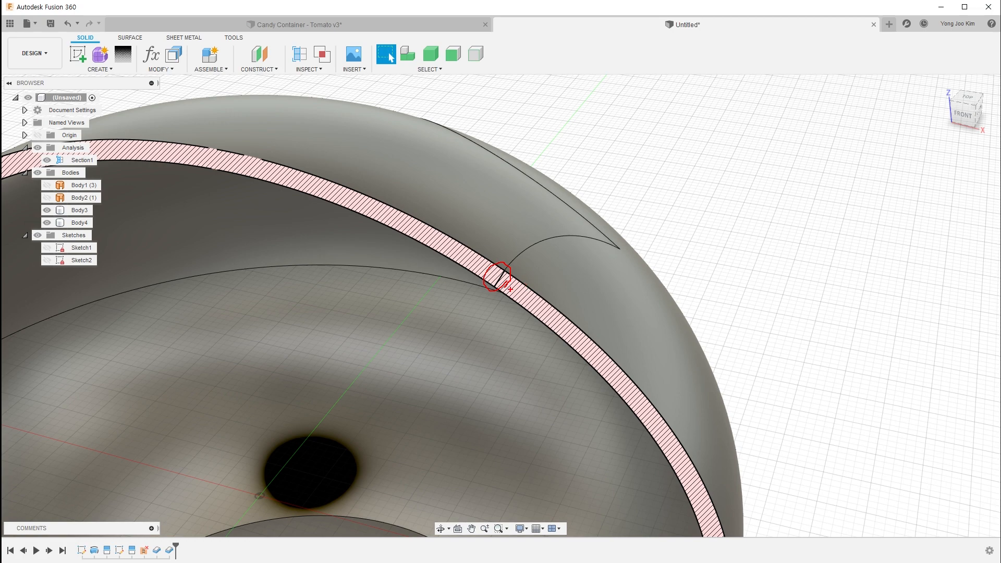
{"action": "scroll", "coordinate": [693, 206], "scroll_direction": "down", "scroll_amount": 5}
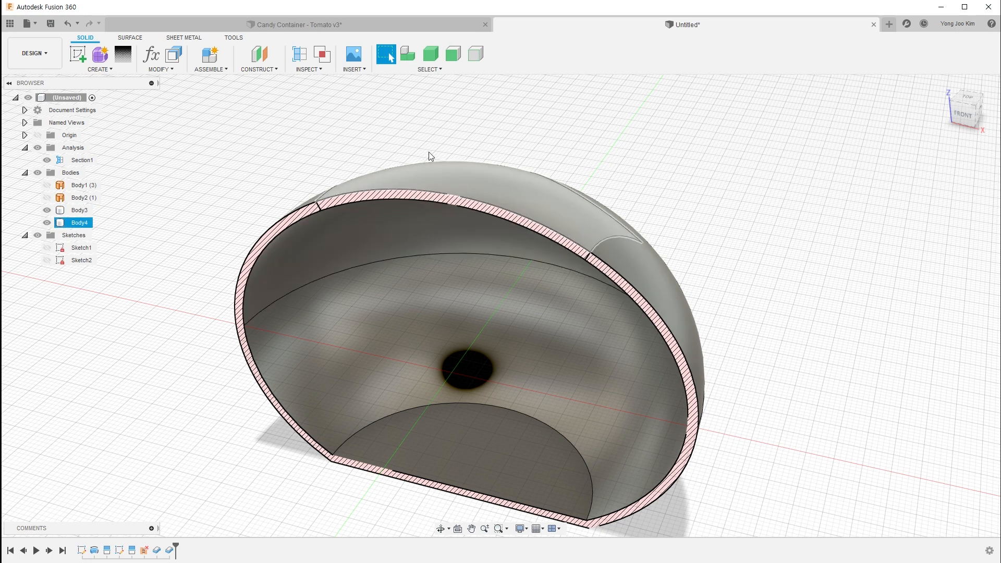
{"action": "left_click", "coordinate": [105, 73]}
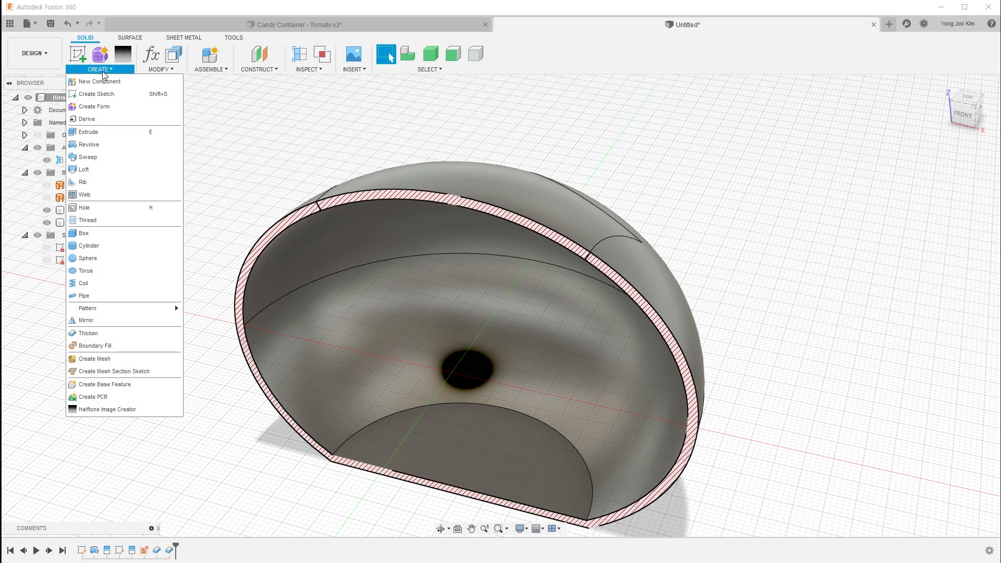
{"action": "left_click", "coordinate": [126, 333]}
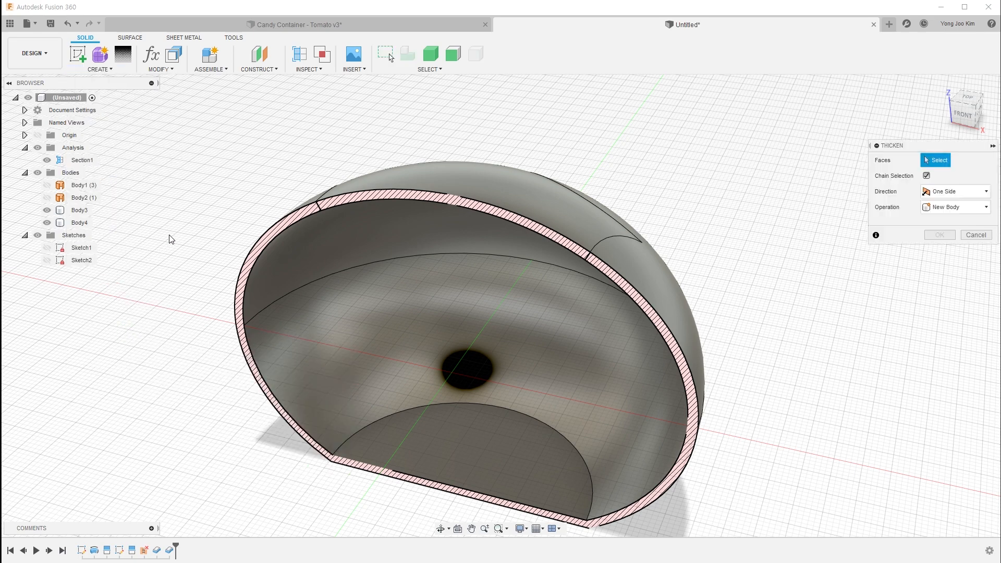
{"action": "left_click", "coordinate": [94, 198]}
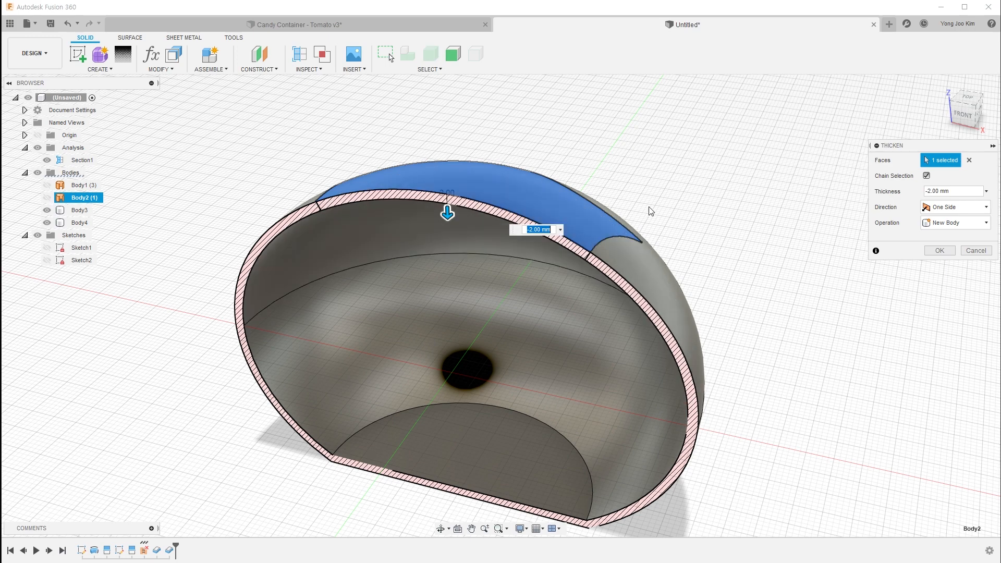
{"action": "key", "text": "BackSpace"}
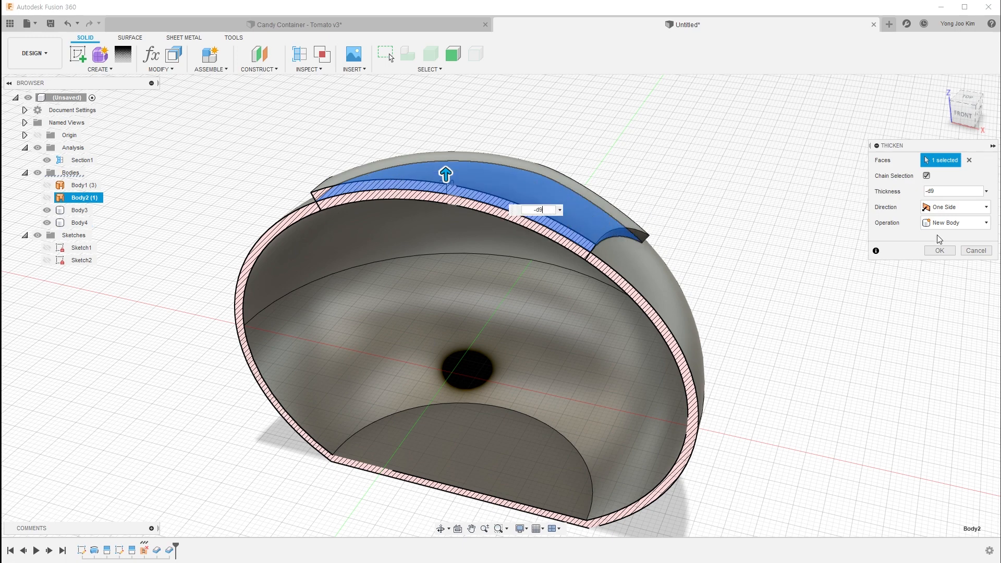
{"action": "left_click", "coordinate": [952, 225]}
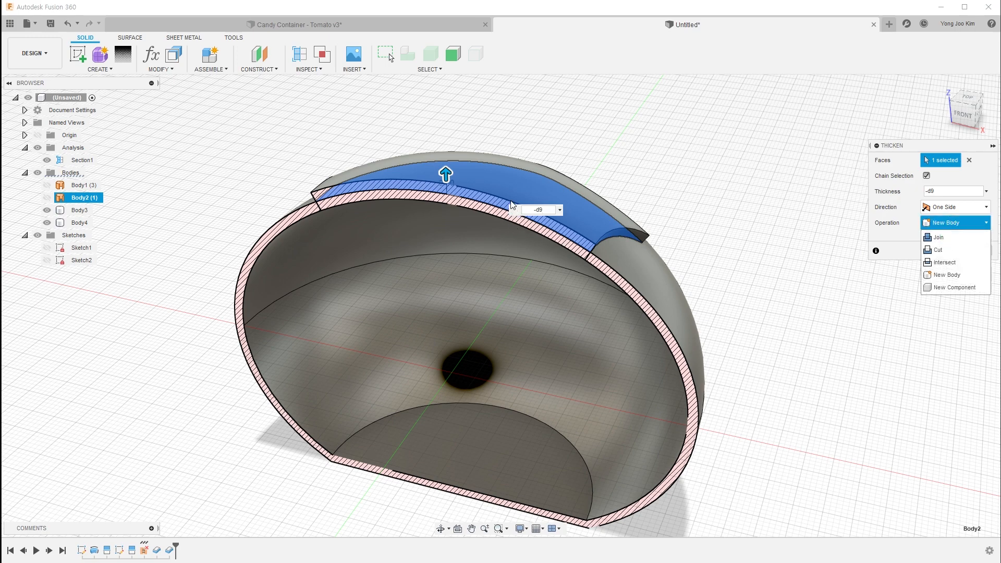
{"action": "left_click", "coordinate": [907, 233]}
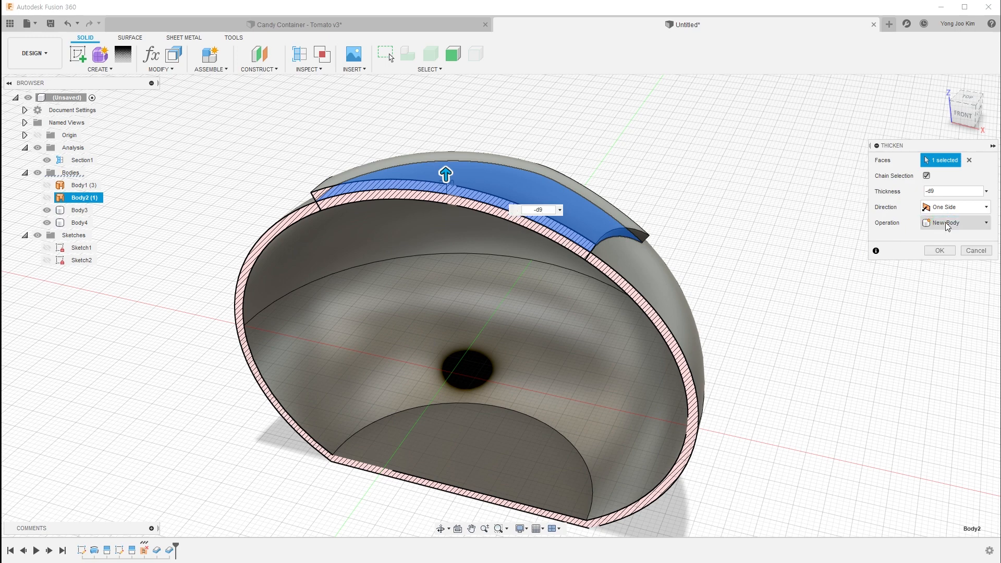
{"action": "left_click", "coordinate": [940, 252]}
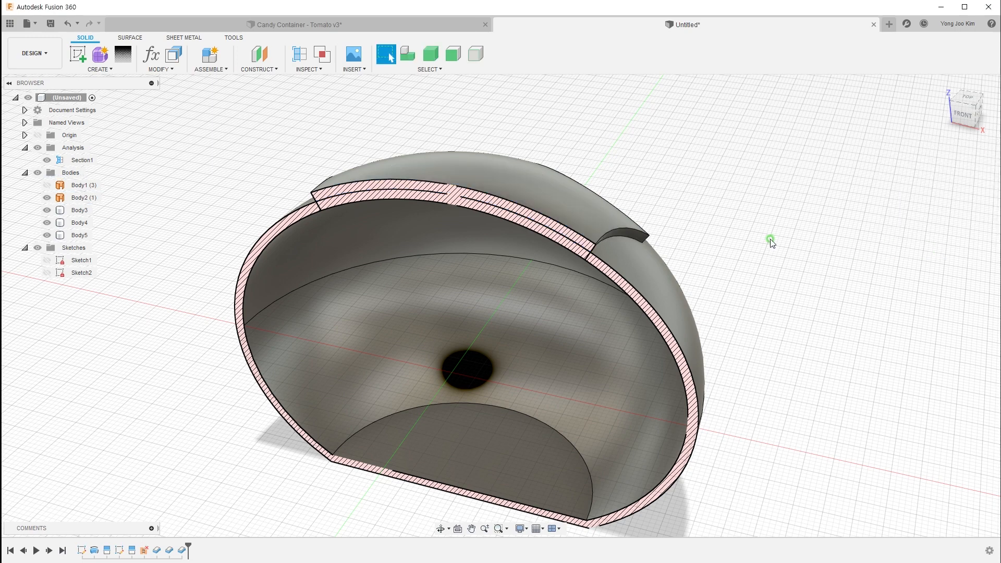
Hide the leaf surface, both thickened leaf bodies and the section view while starting Offset Face on the tomato body.
{"action": "left_click", "coordinate": [73, 197]}
{"action": "left_click", "coordinate": [47, 198]}
{"action": "left_click", "coordinate": [546, 179]}
{"action": "left_click", "coordinate": [594, 249]}
{"action": "left_click", "coordinate": [167, 73]}
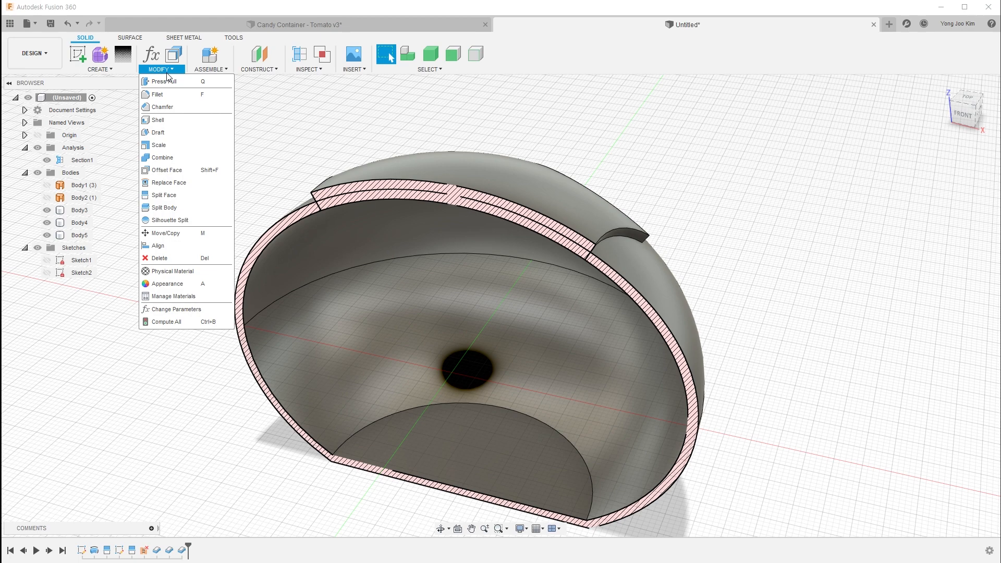
{"action": "left_click", "coordinate": [183, 176]}
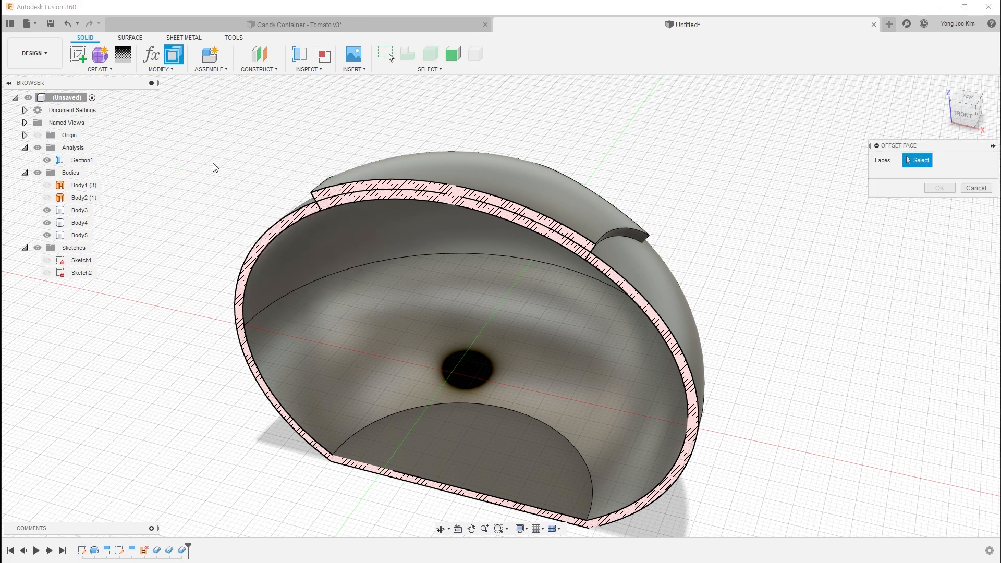
{"action": "left_click", "coordinate": [47, 222]}
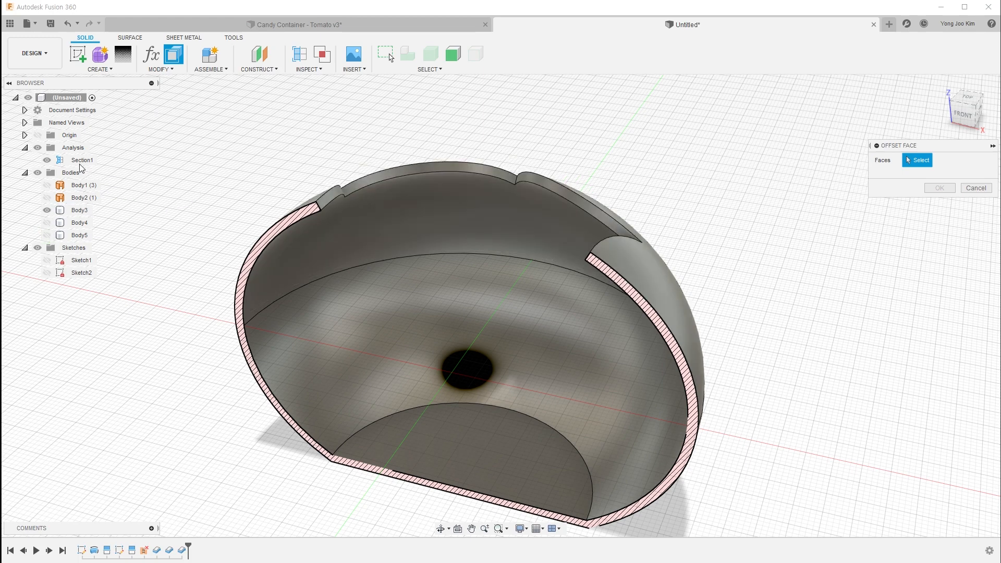
{"action": "left_click", "coordinate": [46, 160]}
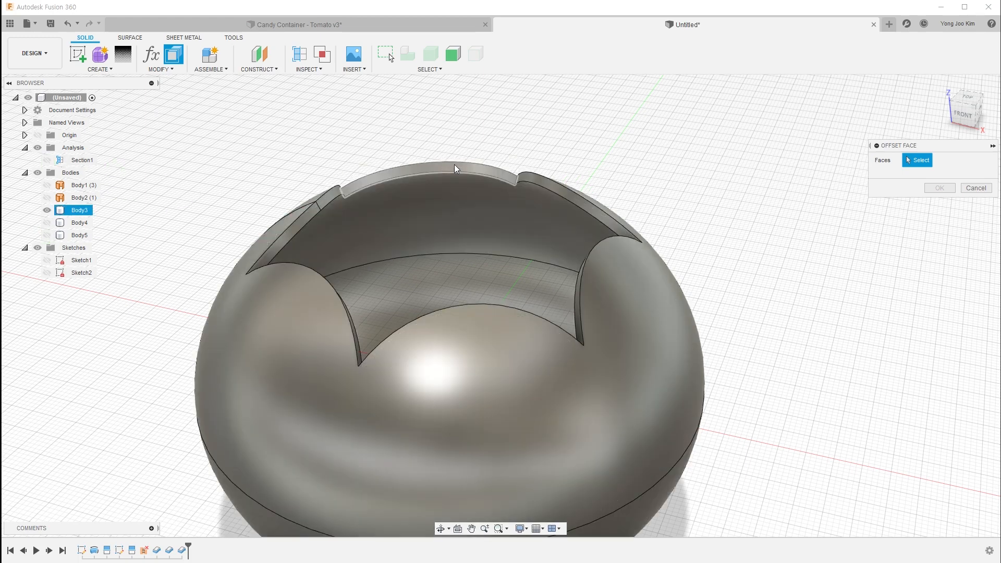
Offset the seven rim faces of the tomato body's leaf-shaped opening to widen it slightly.
{"action": "middle_click_drag", "start_coordinate": [418, 152], "coordinate": [653, 181], "text": "shift"}
{"action": "left_click_drag", "start_coordinate": [224, 145], "coordinate": [688, 287]}
{"action": "middle_click_drag", "start_coordinate": [674, 250], "coordinate": [555, 215], "text": "shift"}
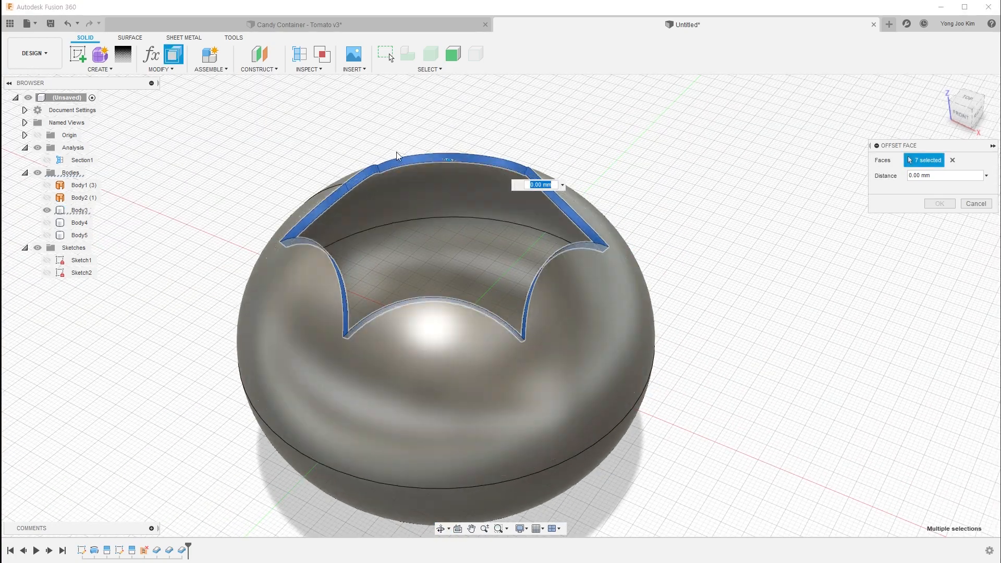
{"action": "middle_click_drag", "start_coordinate": [699, 241], "coordinate": [531, 198], "text": "shift"}
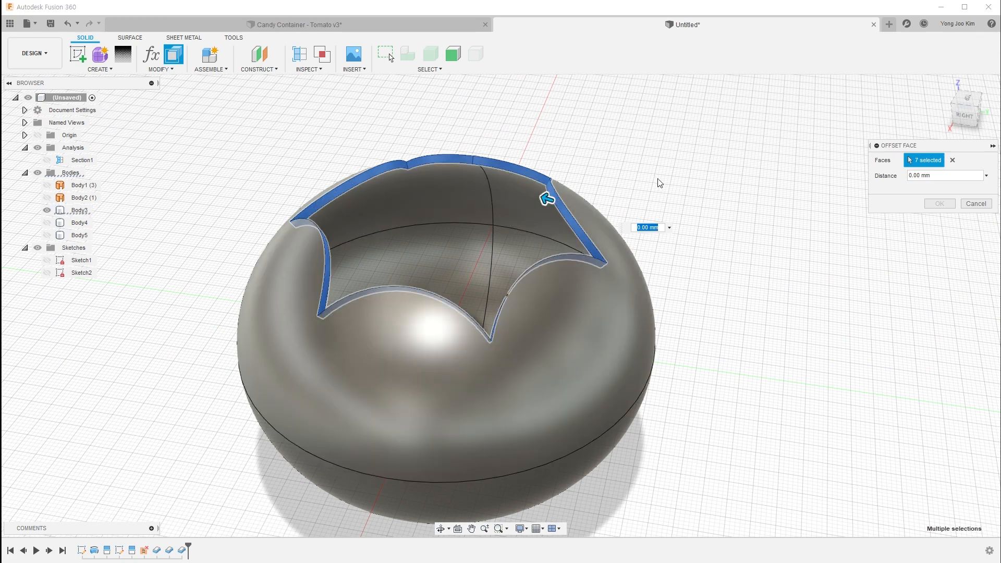
{"action": "key", "text": "BackSpace"}
{"action": "key", "text": "Return"}
{"action": "key", "text": "Return"}
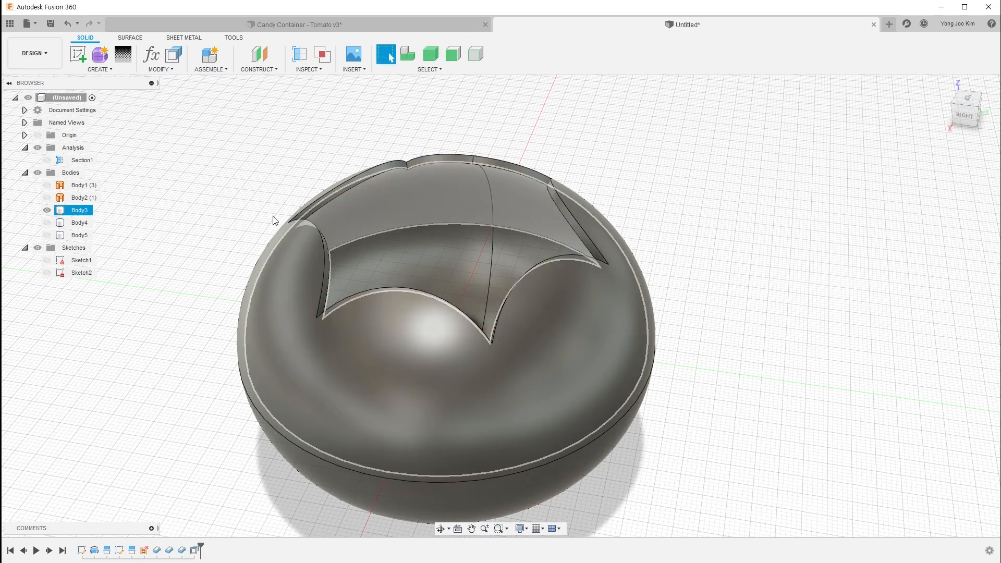
Show the outer thickened leaf body and hide the tomato body and the inner leaf body.
{"action": "left_click", "coordinate": [47, 223]}
{"action": "left_click", "coordinate": [47, 235]}
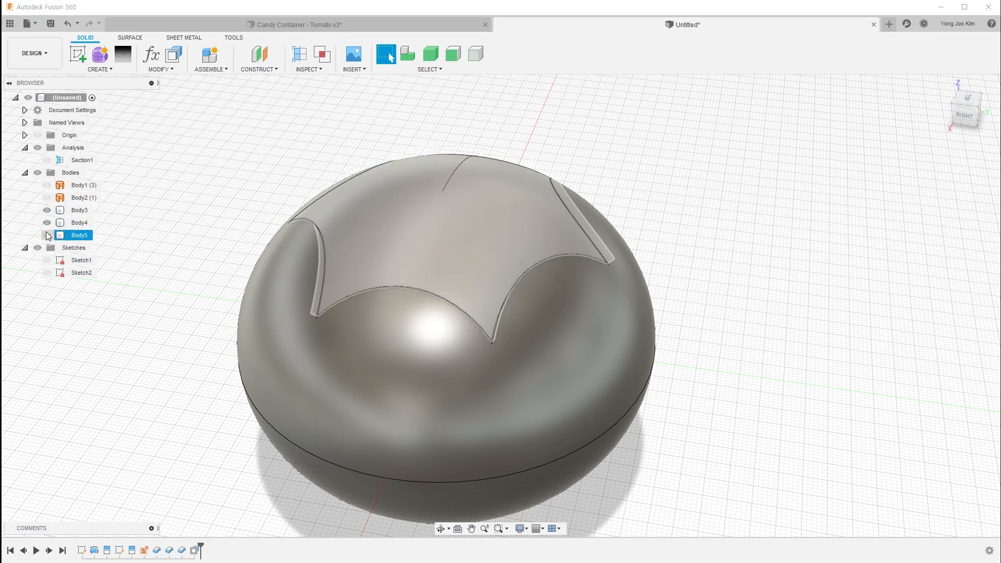
{"action": "left_click", "coordinate": [46, 223]}
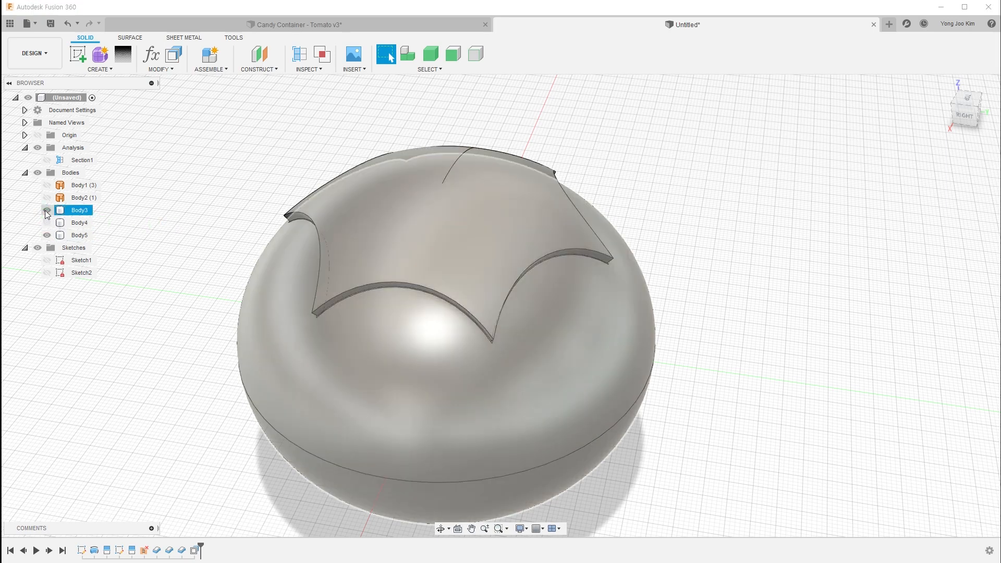
{"action": "left_click", "coordinate": [47, 210]}
{"action": "mouse_move", "coordinate": [634, 319]}
{"action": "middle_mouse_down", "text": "shift"}
{"action": "mouse_move", "coordinate": [641, 281]}
{"action": "mouse_move", "coordinate": [591, 288]}
{"action": "mouse_move", "coordinate": [629, 309]}
{"action": "middle_mouse_up", "text": "shift"}
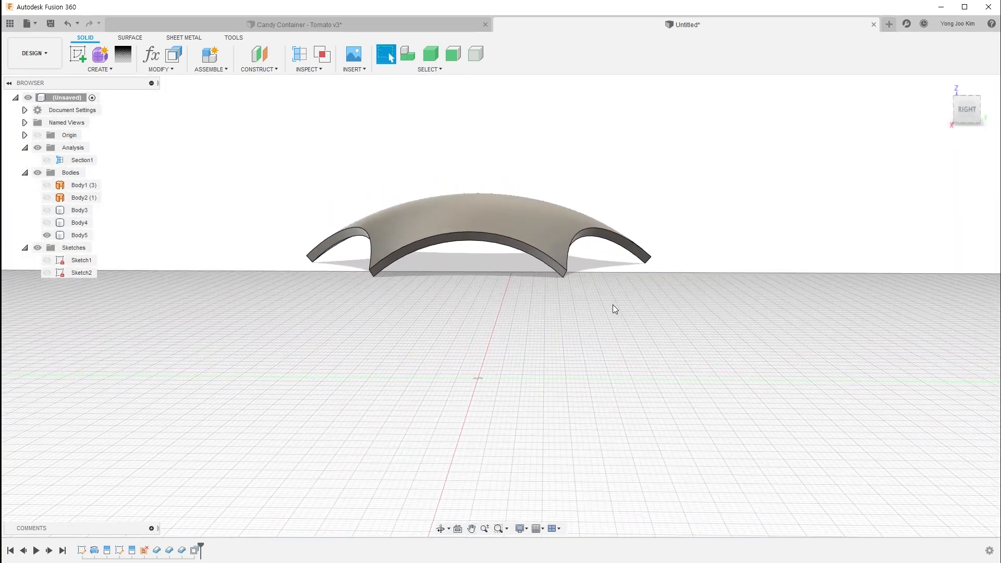
Offset the seven edge faces of the outer leaf body by 2.5 mm.
{"action": "right_click", "coordinate": [252, 213]}
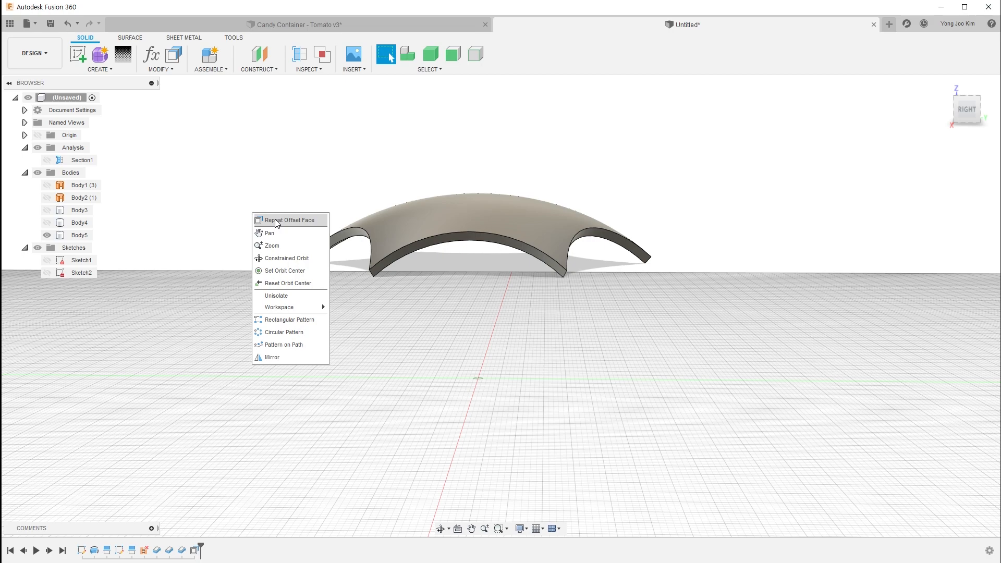
{"action": "left_click", "coordinate": [277, 221]}
{"action": "left_click", "coordinate": [967, 109]}
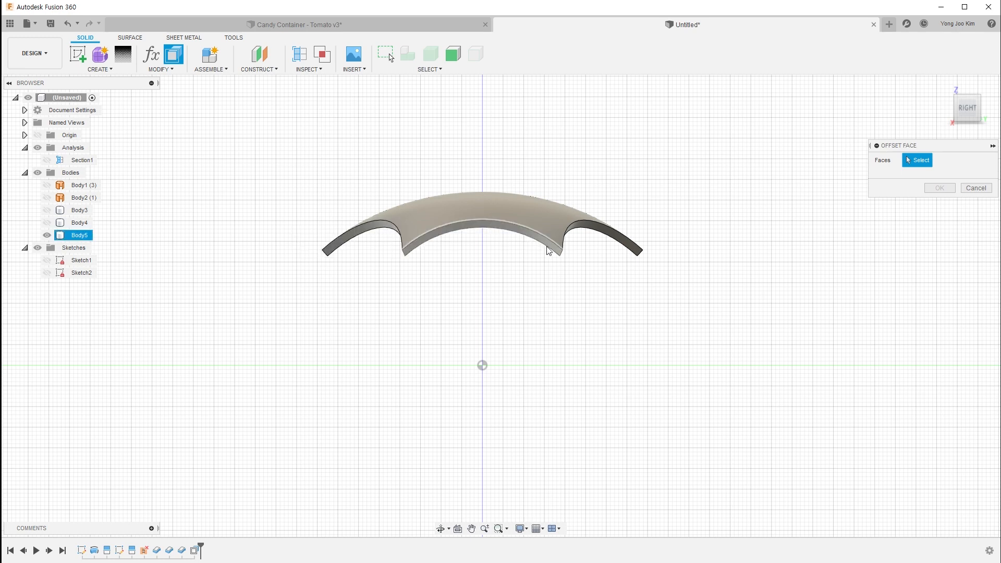
{"action": "left_click_drag", "start_coordinate": [303, 208], "coordinate": [662, 284]}
{"action": "middle_click_drag", "start_coordinate": [664, 311], "coordinate": [651, 256], "text": "shift"}
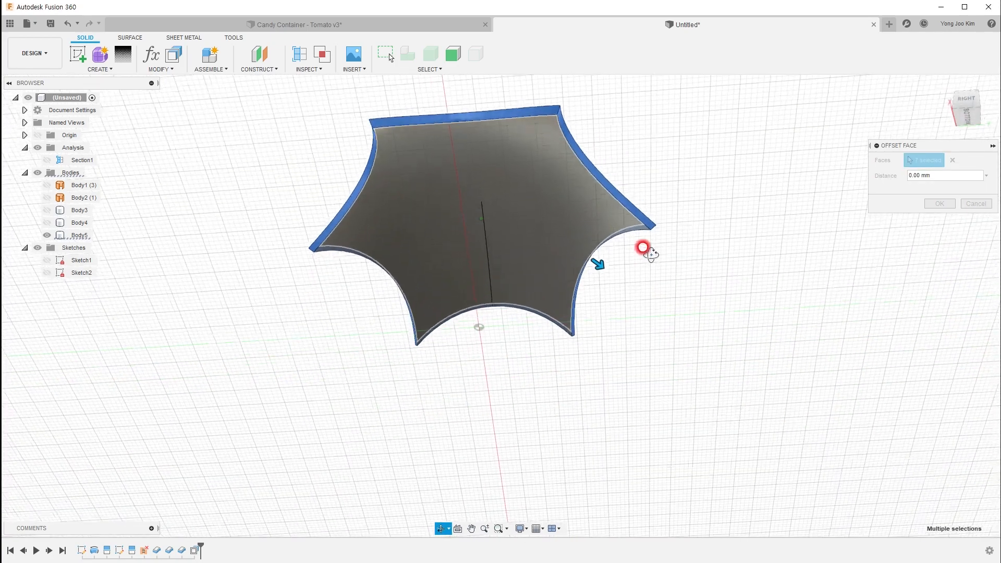
{"action": "middle_click_drag", "start_coordinate": [609, 315], "coordinate": [613, 339], "text": "shift"}
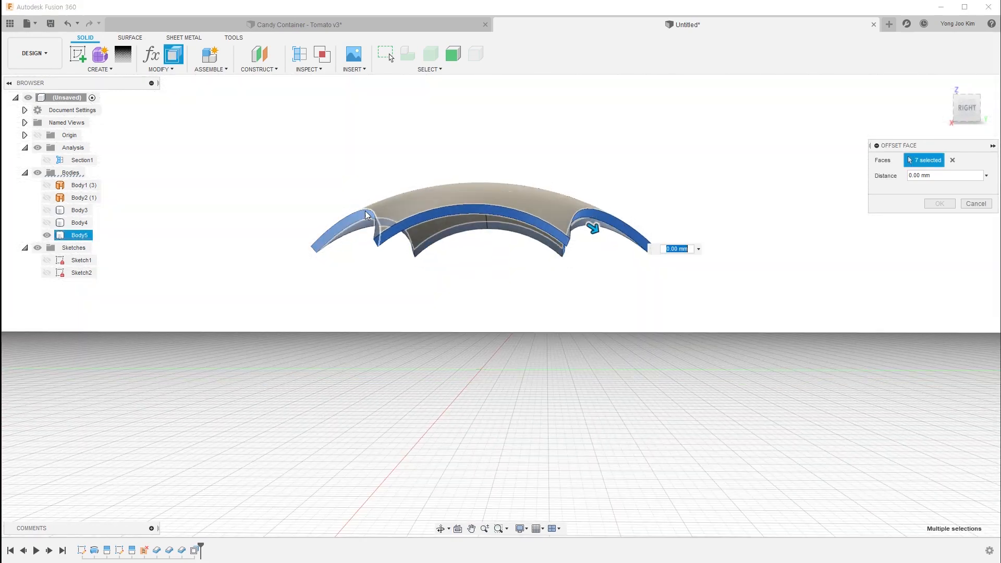
{"action": "middle_click_drag", "start_coordinate": [624, 298], "coordinate": [618, 304], "text": "shift"}
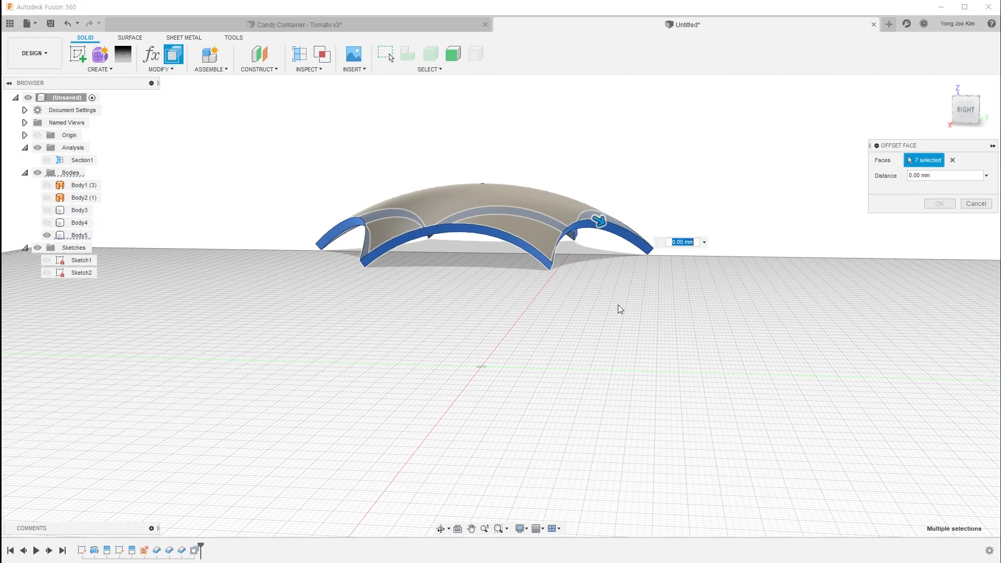
{"action": "type", "text": "2.5"}
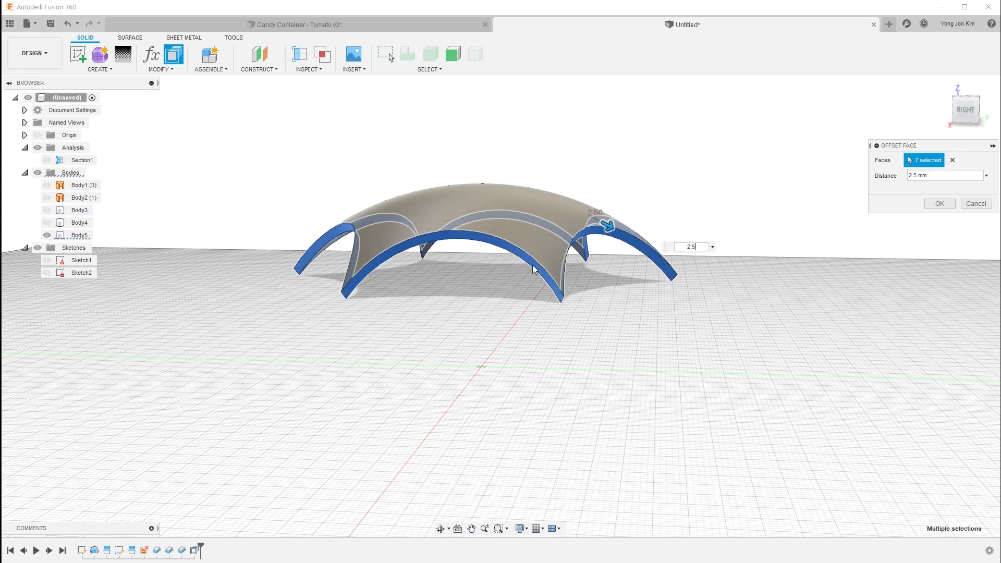
{"action": "left_click", "coordinate": [931, 204]}
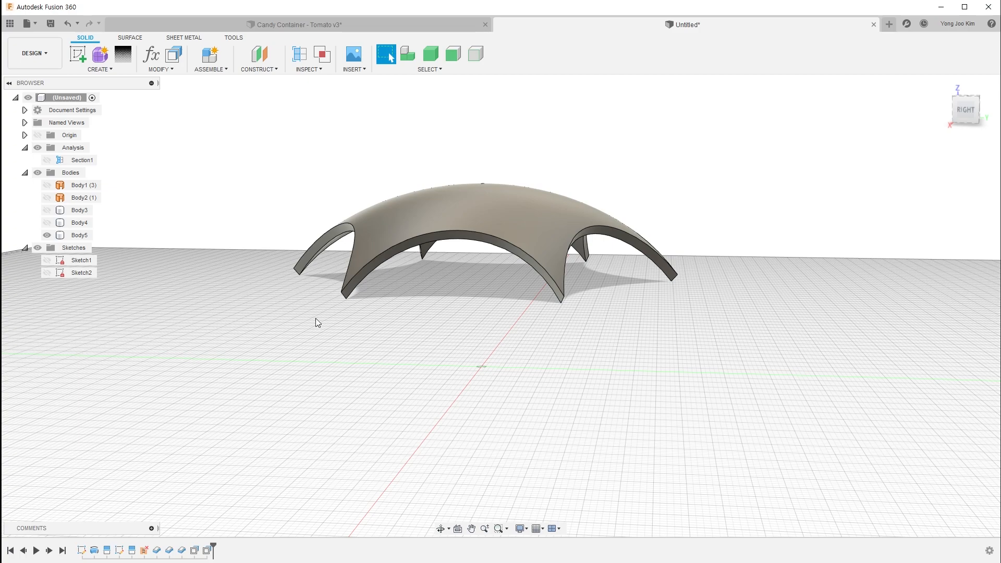
Show the inner leaf body, the tomato body and the section view, and examine how the cap overlaps the opening.
{"action": "left_click", "coordinate": [47, 223]}
{"action": "left_click", "coordinate": [47, 210]}
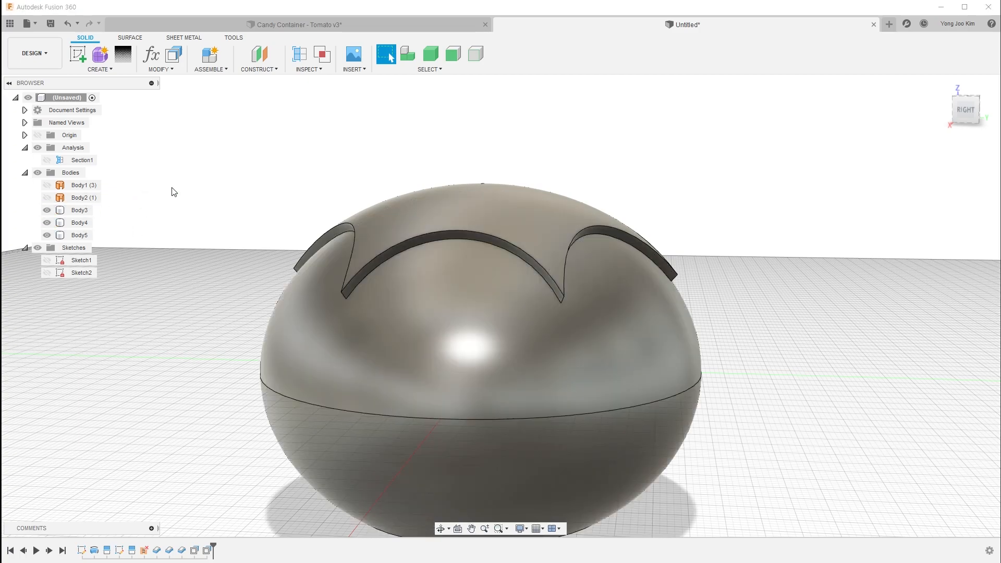
{"action": "left_click", "coordinate": [47, 160]}
{"action": "middle_click_drag", "start_coordinate": [682, 346], "coordinate": [828, 345], "text": "shift"}
{"action": "scroll", "coordinate": [643, 208], "scroll_direction": "up", "scroll_amount": 8}
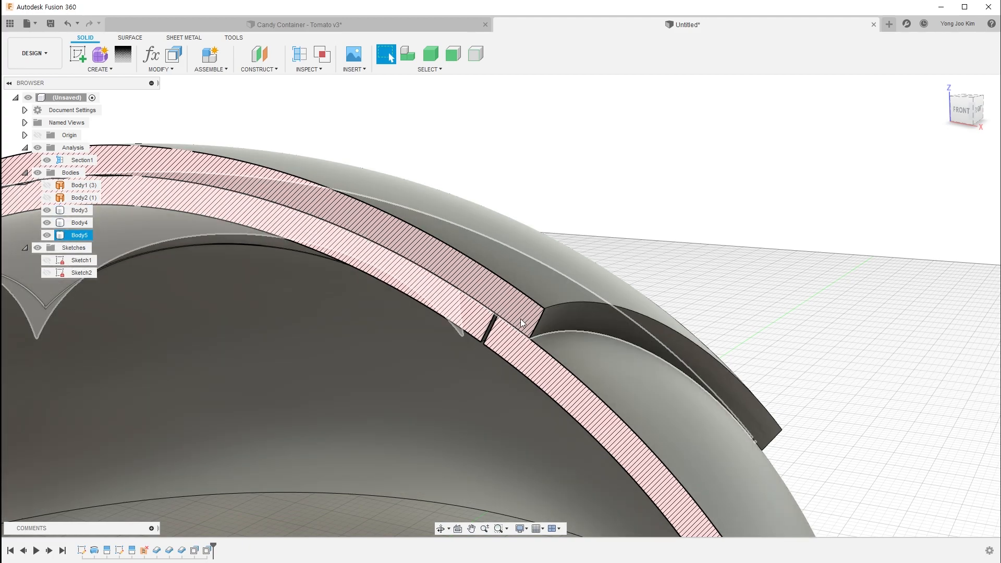
{"action": "scroll", "coordinate": [520, 319], "scroll_direction": "down", "scroll_amount": 5}
{"action": "middle_click_drag", "start_coordinate": [589, 277], "coordinate": [649, 196]}
{"action": "scroll", "coordinate": [639, 218], "scroll_direction": "down", "scroll_amount": 1}
{"action": "left_click", "coordinate": [563, 167]}
{"action": "left_click", "coordinate": [283, 151]}
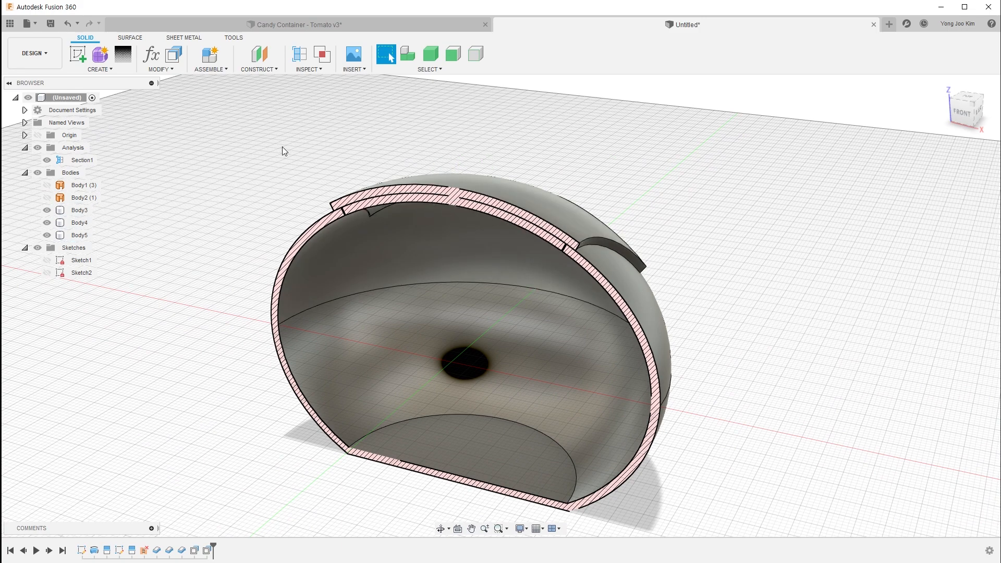
Combine the inner leaf body with the outer leaf body using the Join operation to form a single cap.
{"action": "left_click", "coordinate": [163, 69]}
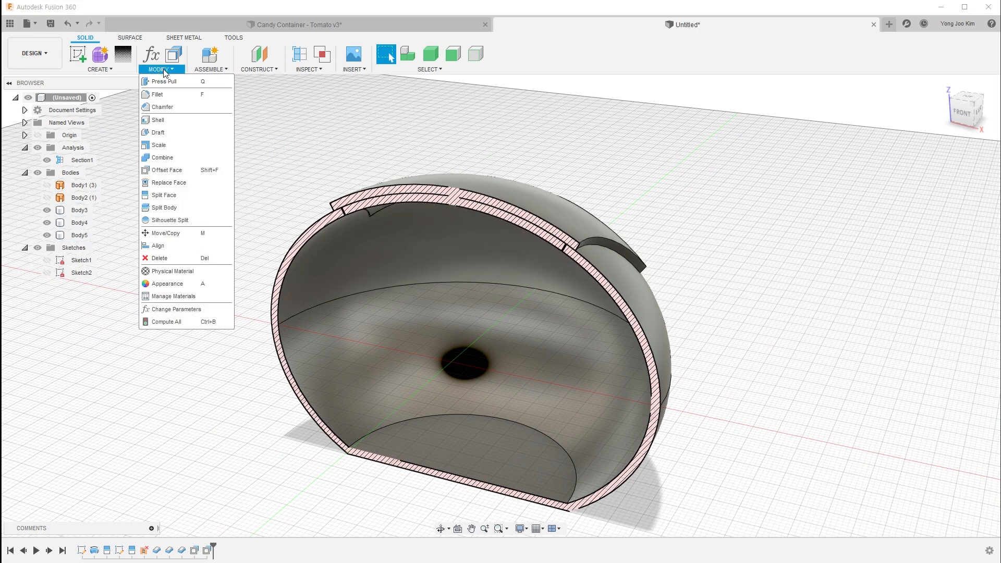
{"action": "left_click", "coordinate": [186, 158]}
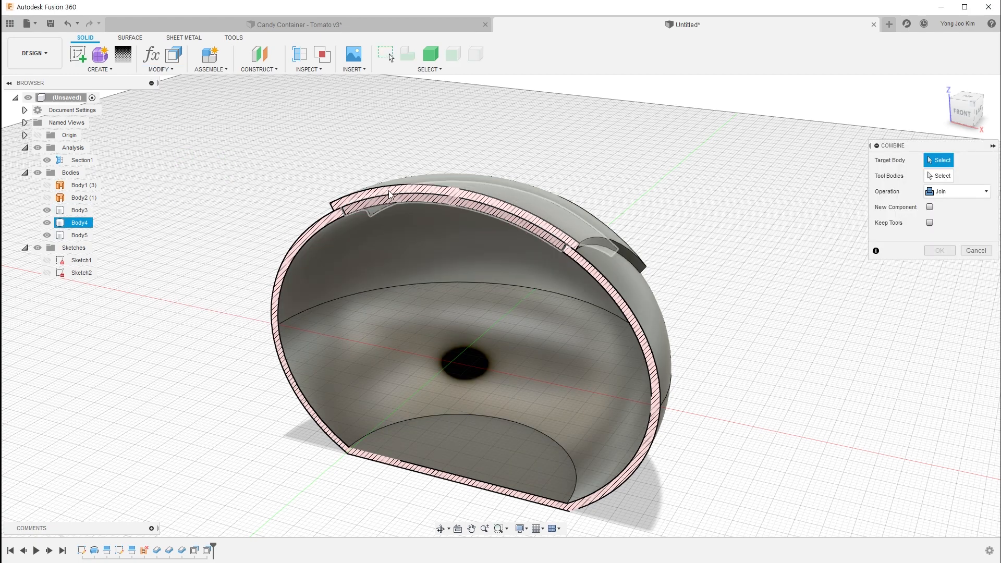
{"action": "left_click", "coordinate": [390, 194]}
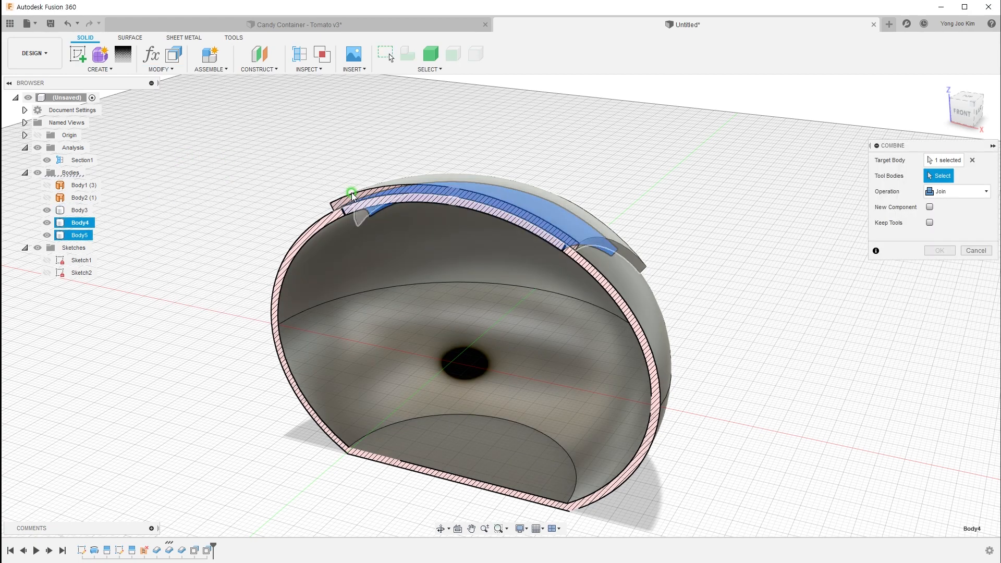
{"action": "left_click", "coordinate": [543, 187]}
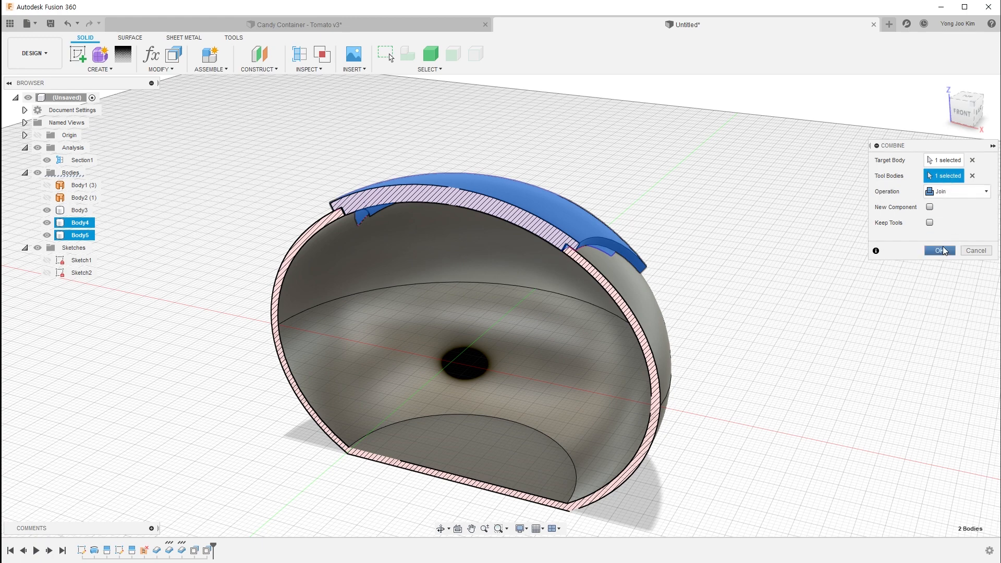
{"action": "left_click", "coordinate": [940, 251]}
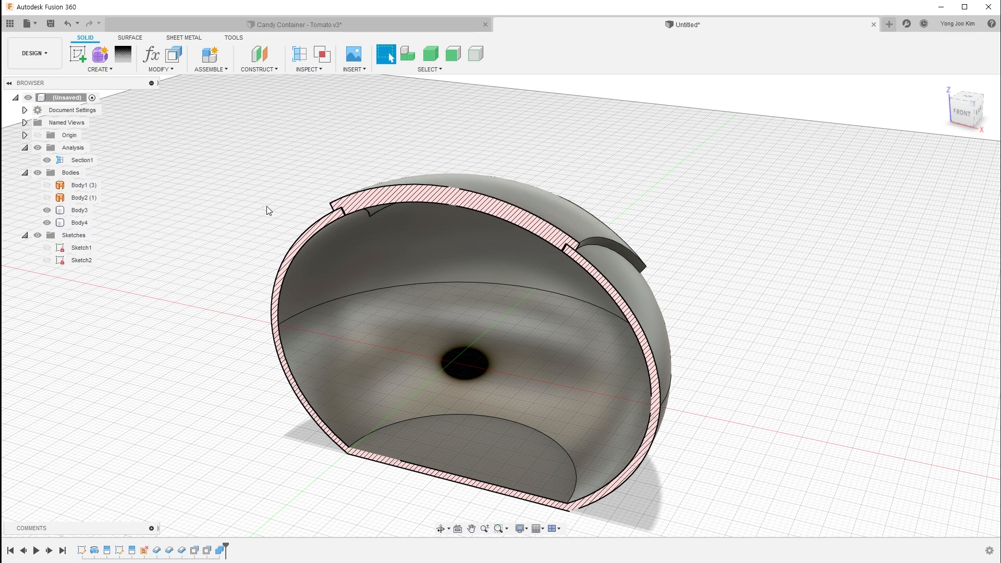
Examine the cap's stem in the sectioned Candy Container - Tomato v3 reference design, and return to the untitled design.
{"action": "left_click", "coordinate": [280, 24]}
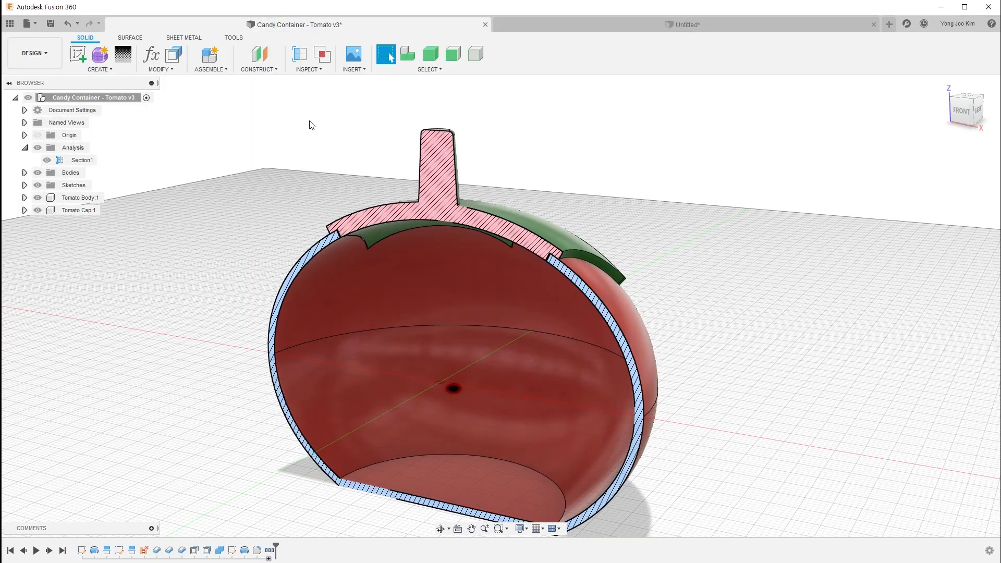
{"action": "middle_click_drag", "start_coordinate": [551, 217], "coordinate": [491, 218], "text": "shift"}
{"action": "left_click", "coordinate": [660, 26]}
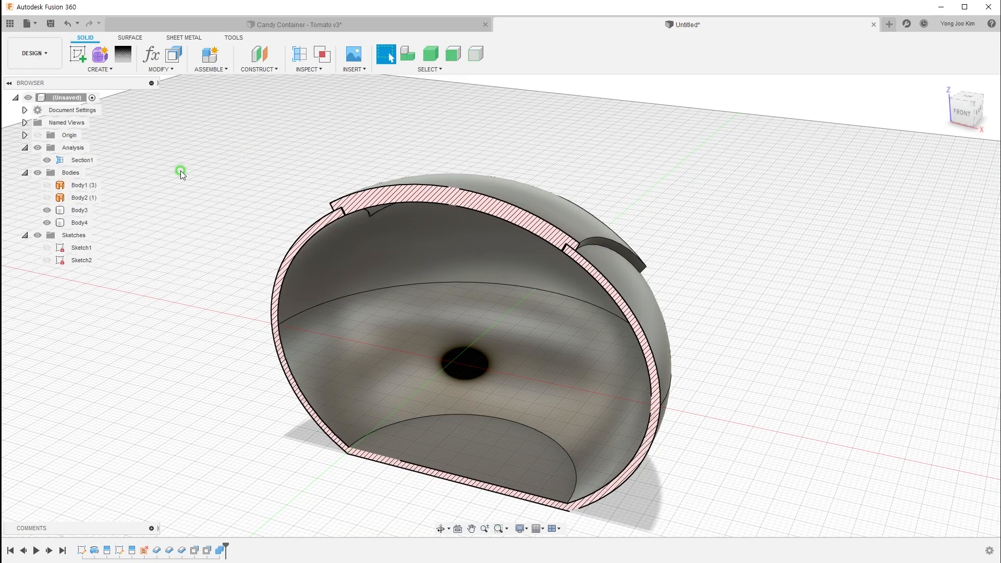
Hide the section view and start a sketch on the front vertical plane through the tomato's centre.
{"action": "left_click", "coordinate": [48, 160]}
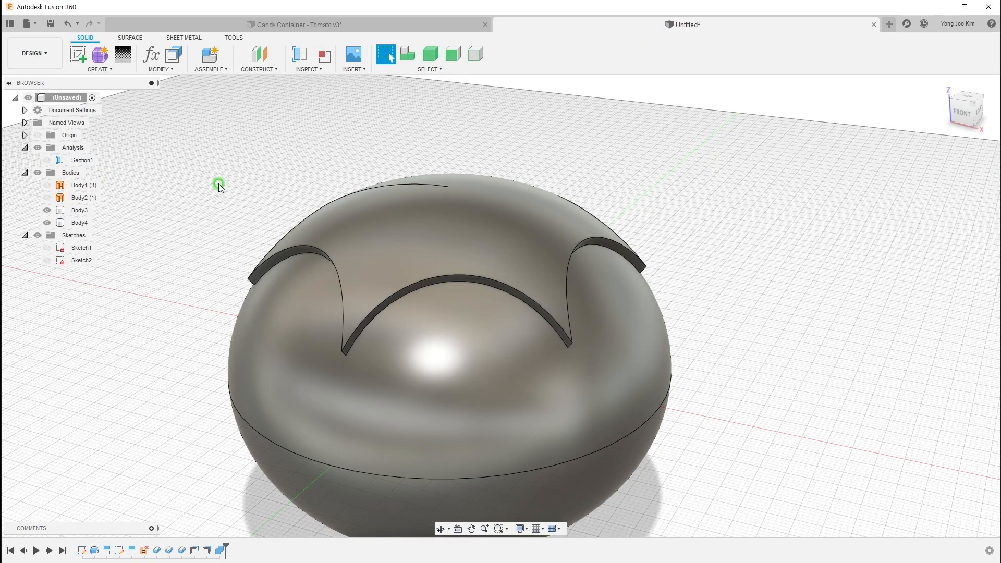
{"action": "left_click", "coordinate": [942, 83]}
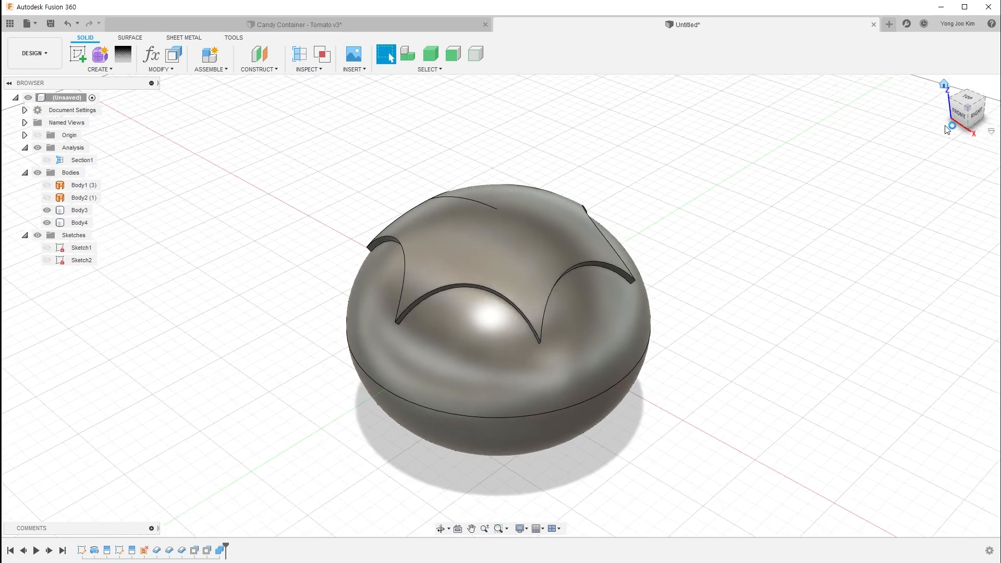
{"action": "left_click", "coordinate": [78, 54]}
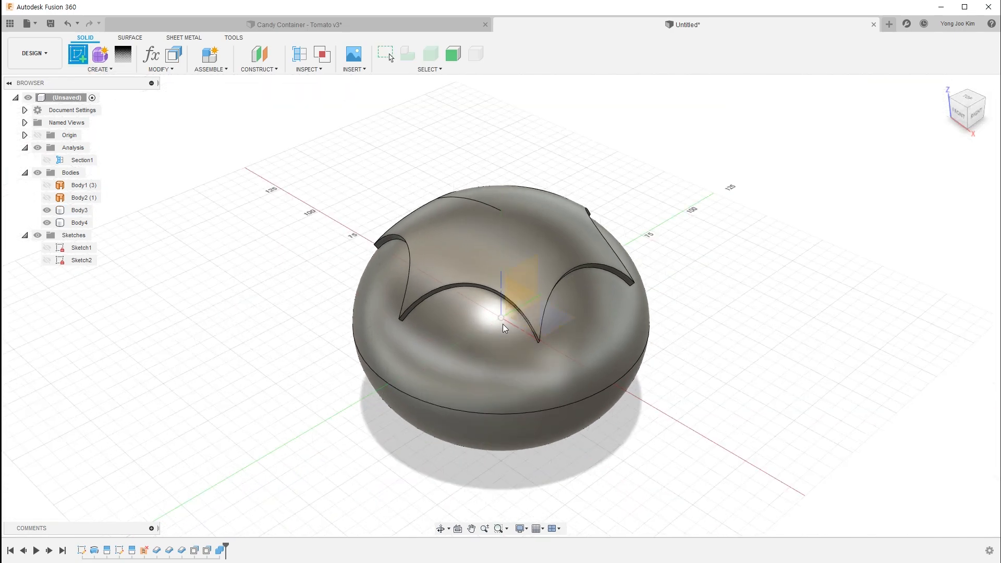
{"action": "left_click", "coordinate": [521, 294]}
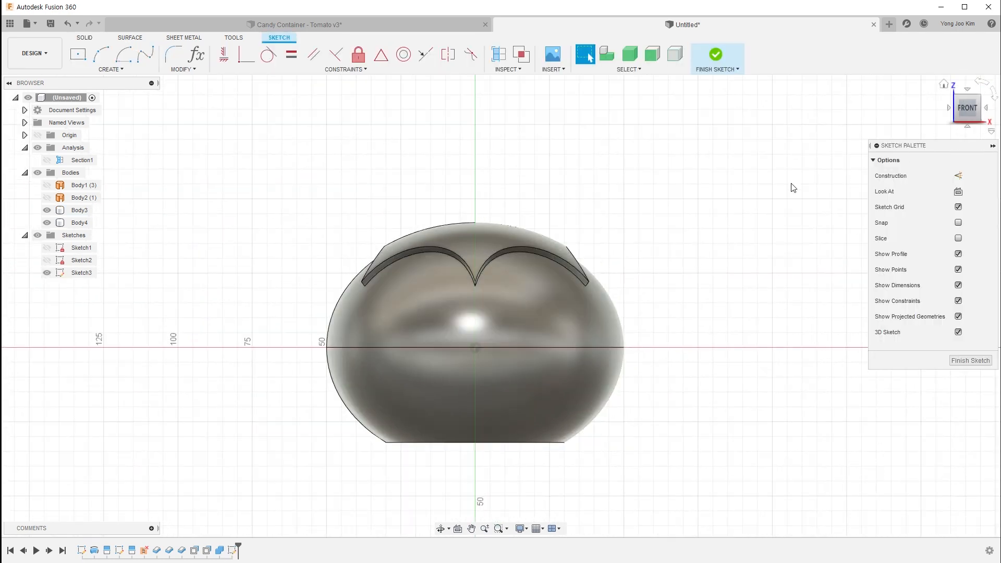
Intersect the cap's top face with the sketch plane to bring its curve into the sketch as linked geometry.
{"action": "left_click", "coordinate": [109, 70]}
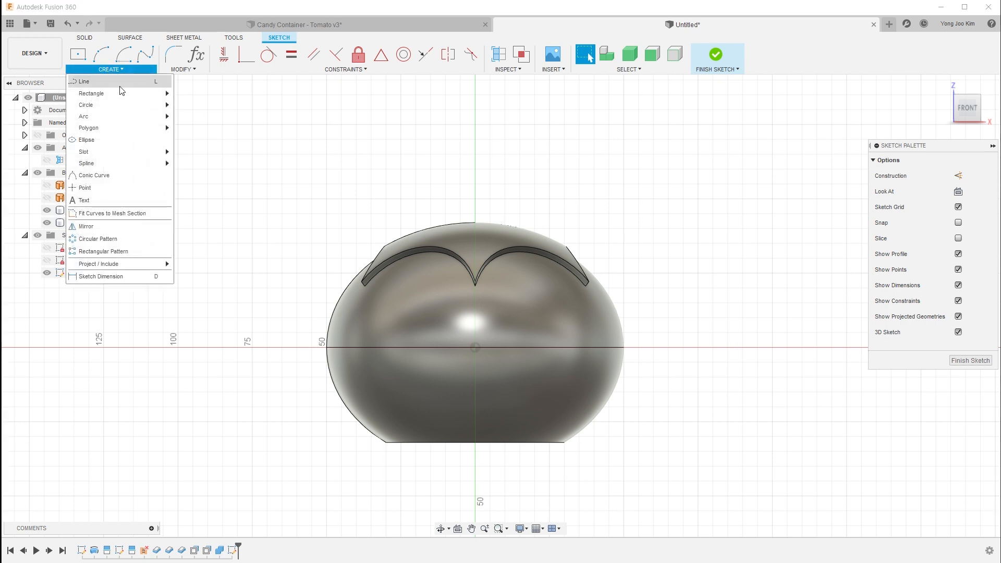
{"action": "mouse_move", "coordinate": [151, 264]}
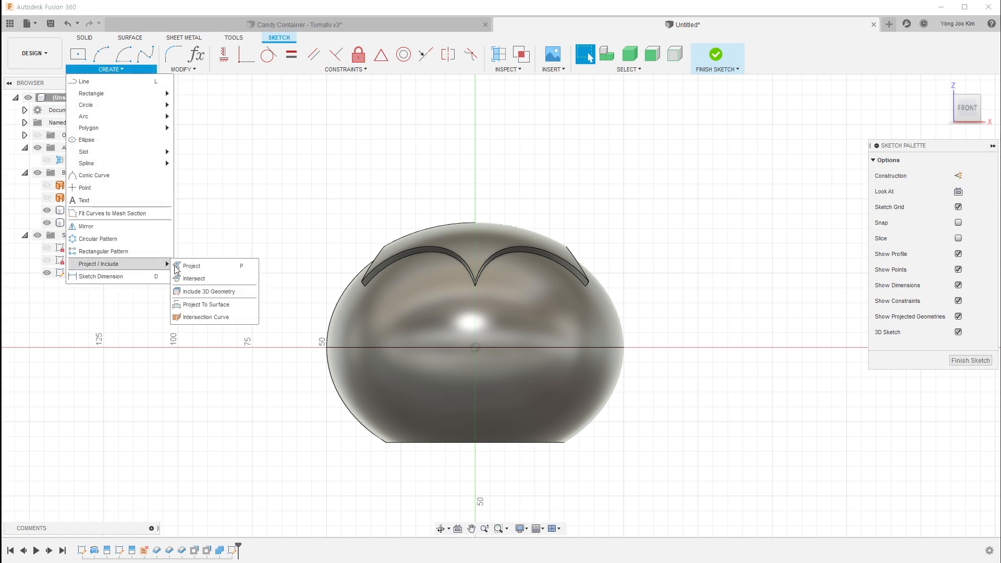
{"action": "left_click", "coordinate": [223, 280]}
{"action": "middle_click_drag", "start_coordinate": [607, 246], "coordinate": [633, 269], "text": "shift"}
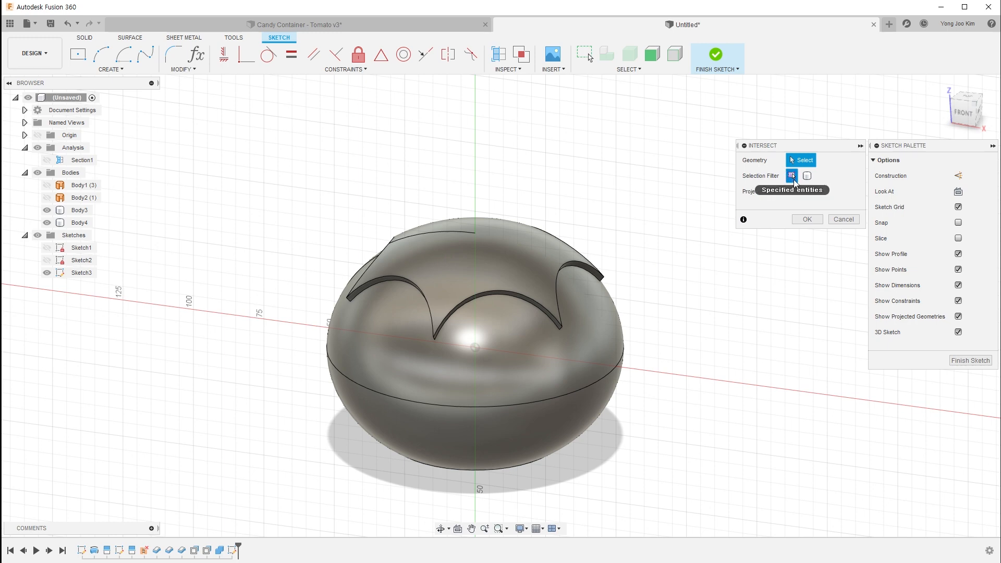
{"action": "left_click", "coordinate": [532, 236]}
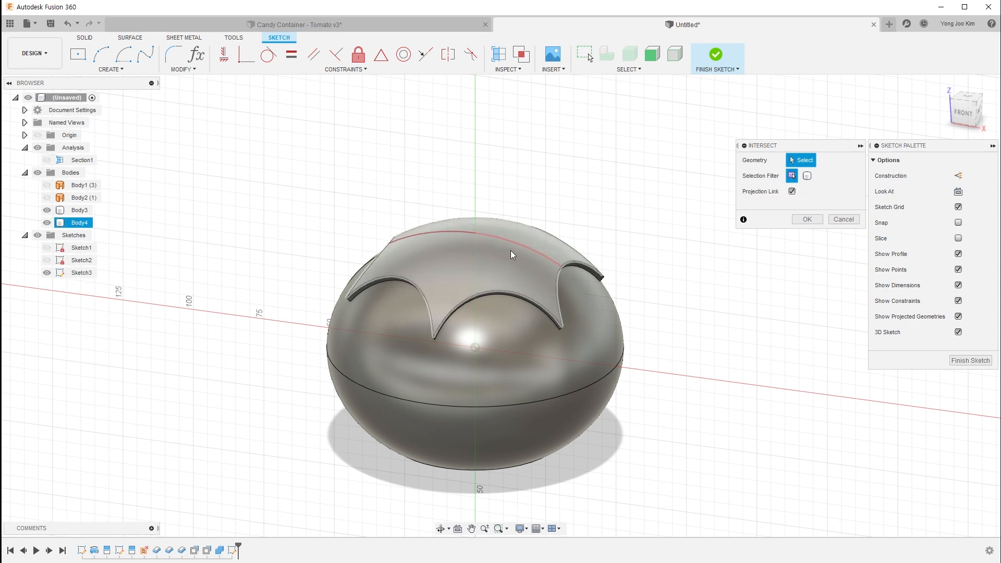
{"action": "left_click", "coordinate": [511, 254]}
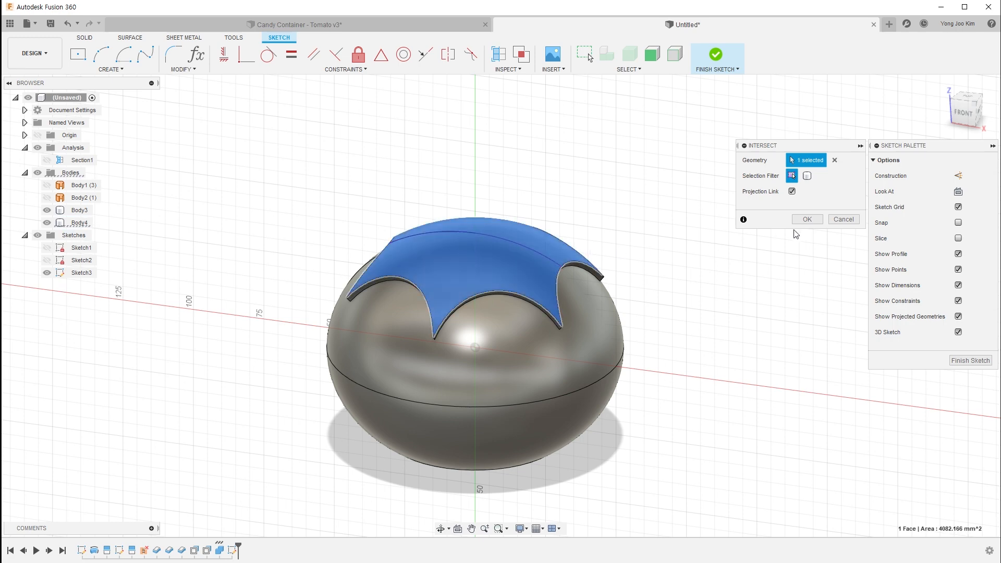
{"action": "left_click", "coordinate": [805, 220]}
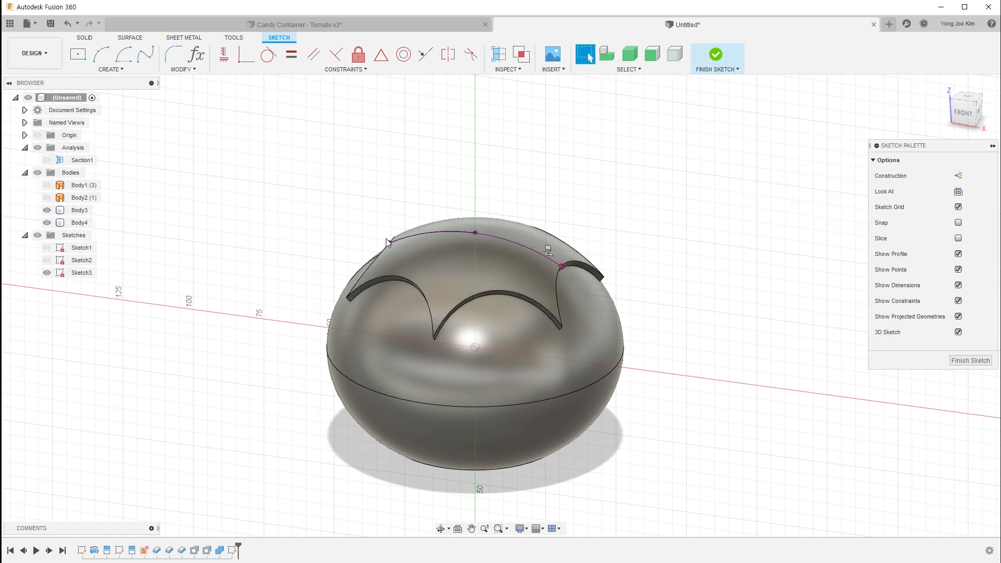
Sketch a half stem profile about 16.5 mm tall from the curve's top point, with a short flat top and a slanted side ending on the curve.
{"action": "left_click", "coordinate": [962, 118]}
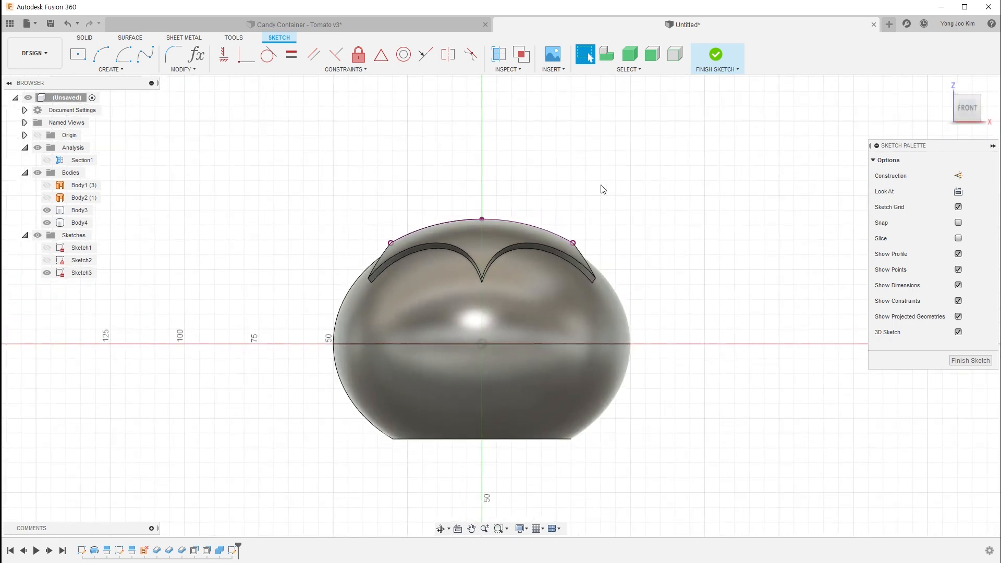
{"action": "scroll", "coordinate": [526, 193], "scroll_direction": "up", "scroll_amount": 4}
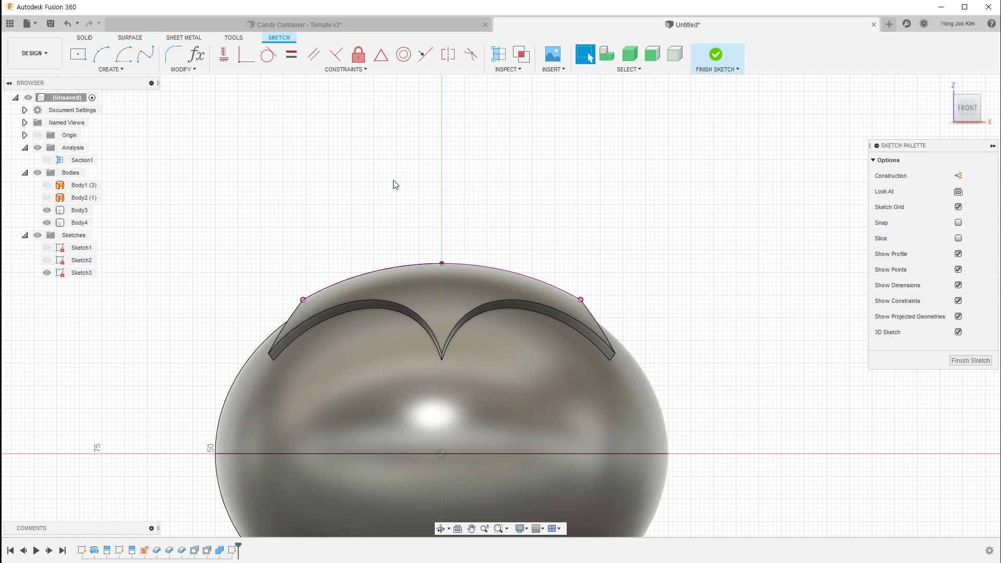
{"action": "left_click", "coordinate": [442, 263]}
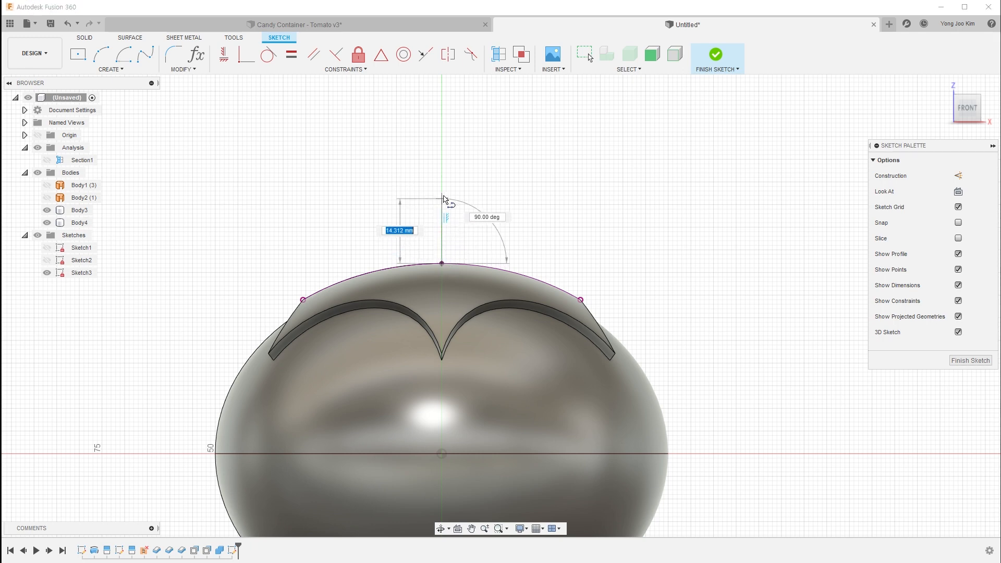
{"action": "left_click", "coordinate": [441, 189]}
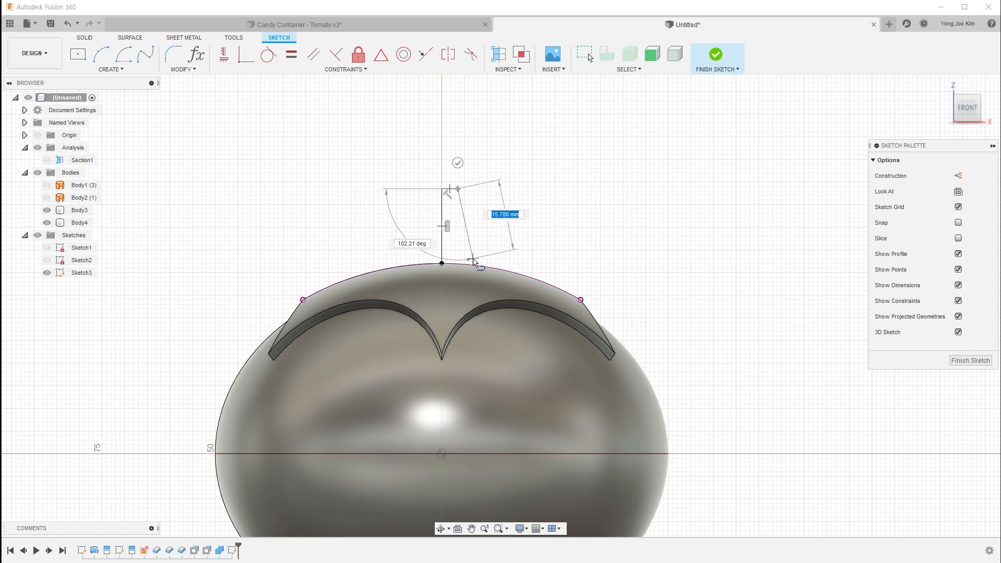
{"action": "left_click", "coordinate": [472, 263]}
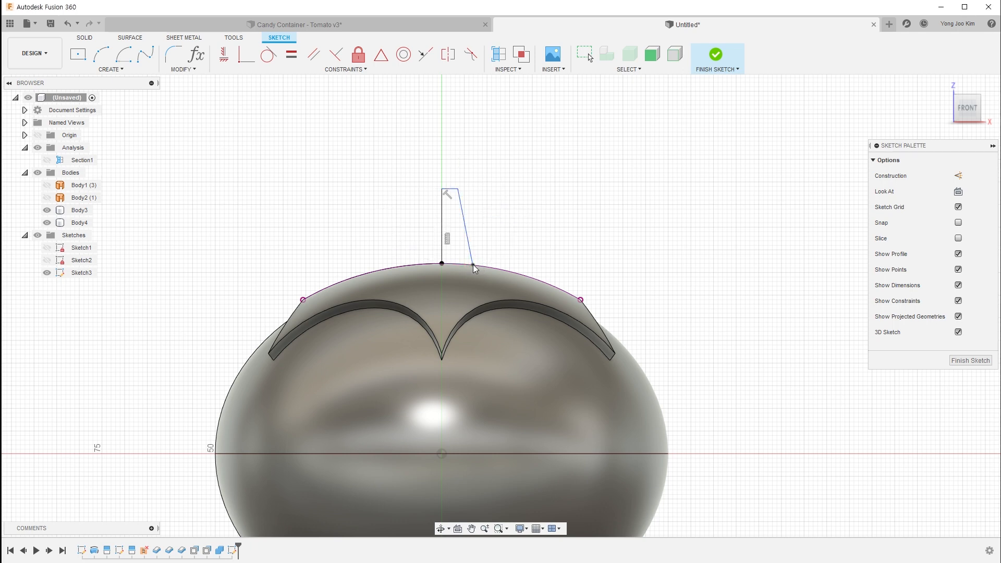
Dimension the stem profile's vertical centre line to 16 mm and its flat top to 4 mm.
{"action": "left_click", "coordinate": [442, 225]}
{"action": "left_click", "coordinate": [416, 225]}
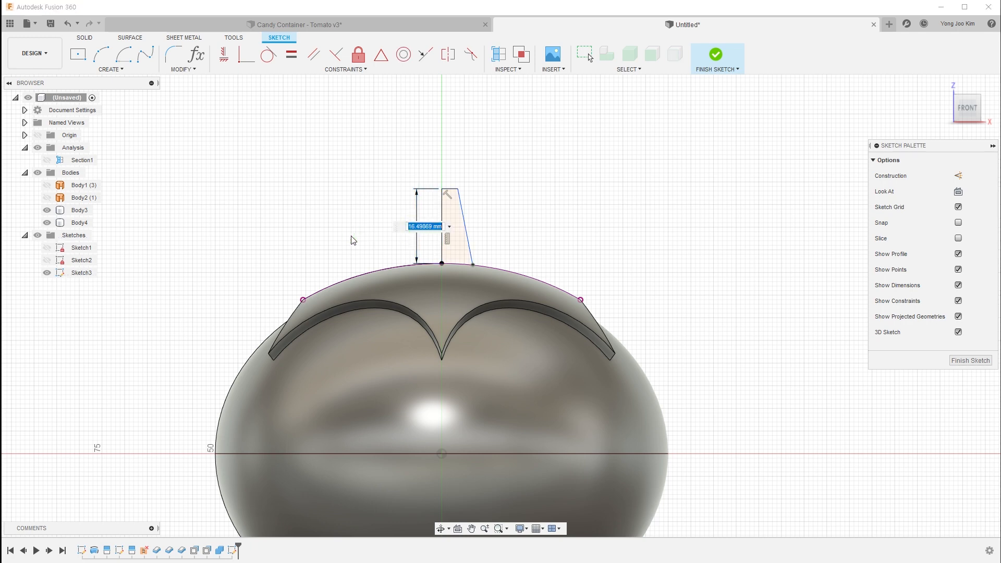
{"action": "type", "text": "16"}
{"action": "key", "text": "Return"}
{"action": "scroll", "coordinate": [447, 196], "scroll_direction": "up", "scroll_amount": 3}
{"action": "left_click", "coordinate": [449, 189]}
{"action": "left_click", "coordinate": [450, 152]}
{"action": "type", "text": "4"}
{"action": "key", "text": "Return"}
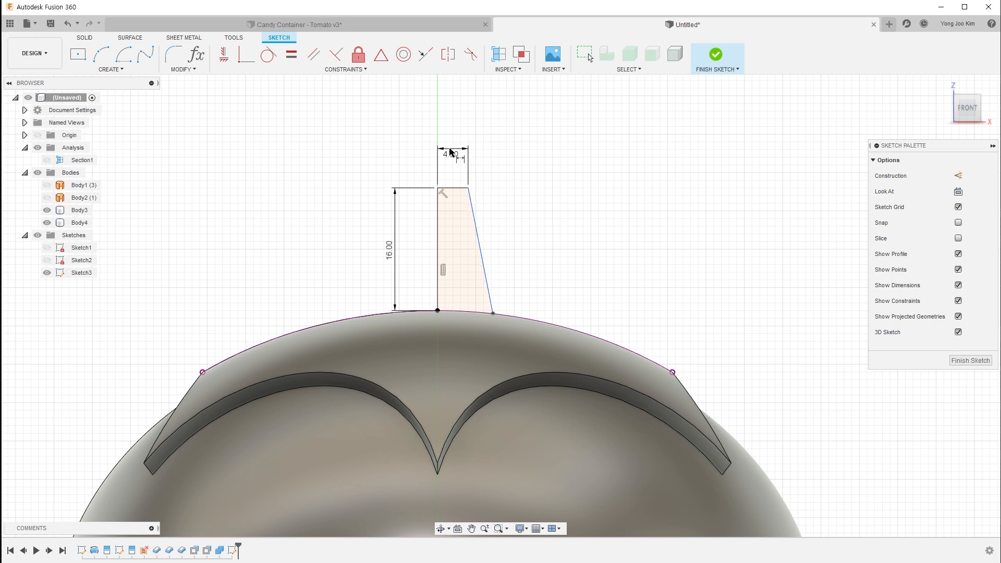
Dimension the horizontal offset of the stem's slanted side to 1 mm and finish the sketch.
{"action": "left_click", "coordinate": [475, 198]}
{"action": "left_click", "coordinate": [490, 175]}
{"action": "type", "text": "1"}
{"action": "key", "text": "Return"}
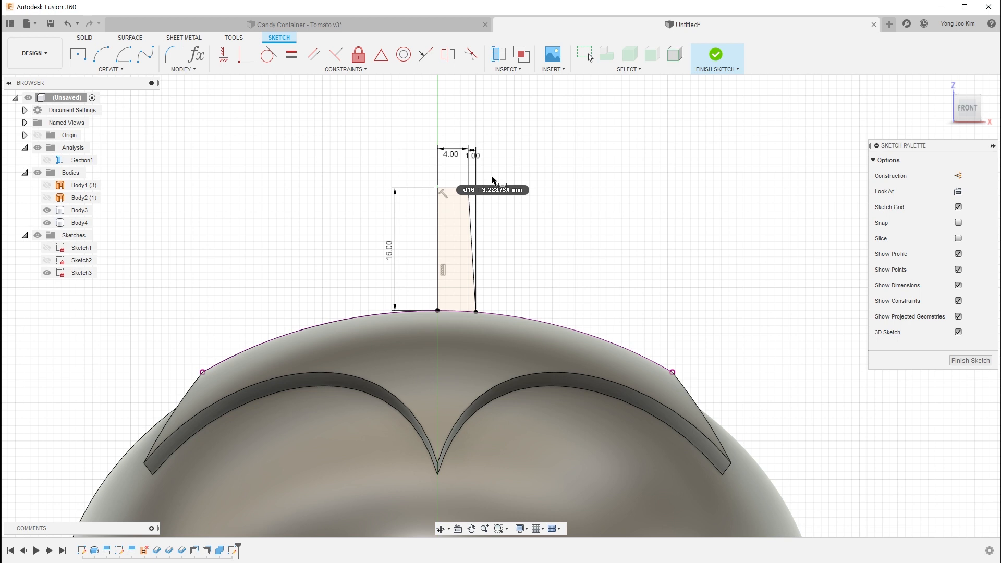
{"action": "key", "text": "Escape"}
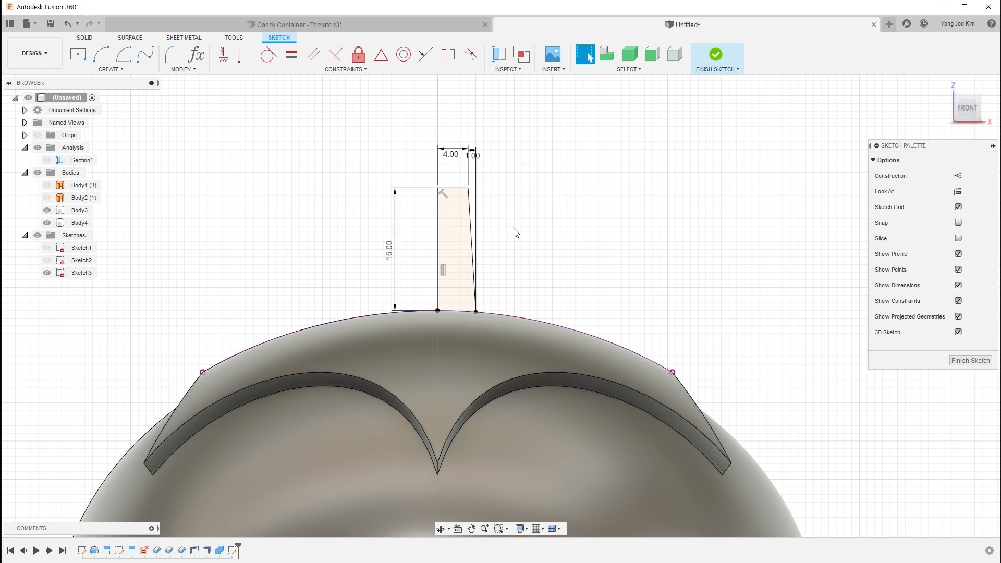
{"action": "left_click", "coordinate": [715, 56]}
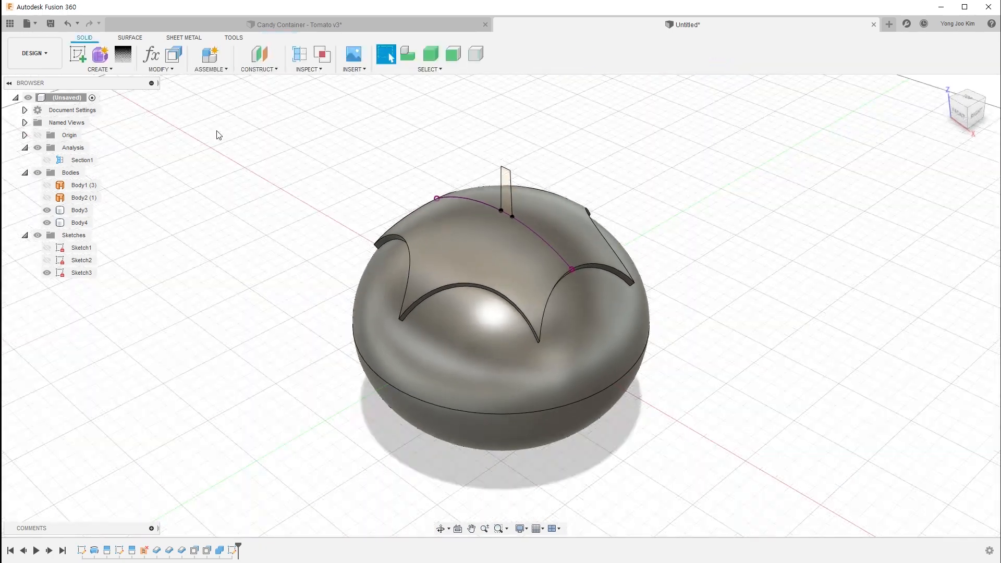
Revolve the stem profile 360 degrees about its vertical centre line, joining it to the cap.
{"action": "left_click", "coordinate": [101, 71]}
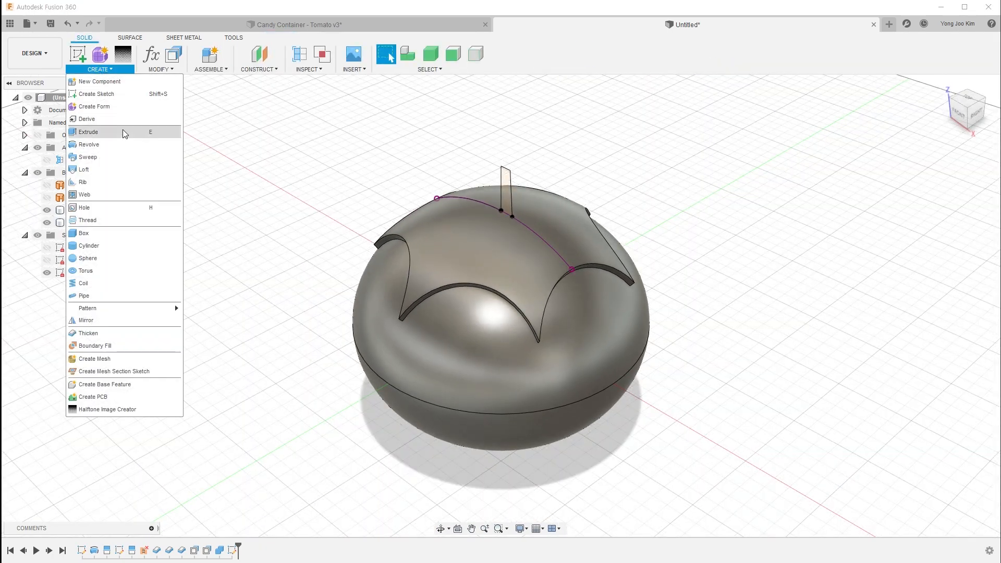
{"action": "left_click", "coordinate": [123, 143]}
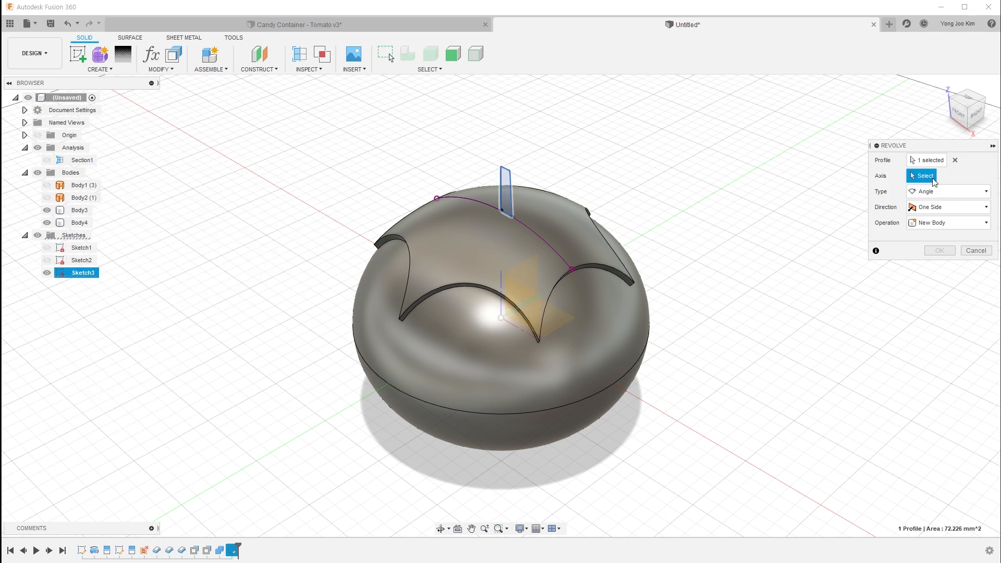
{"action": "left_click", "coordinate": [503, 192]}
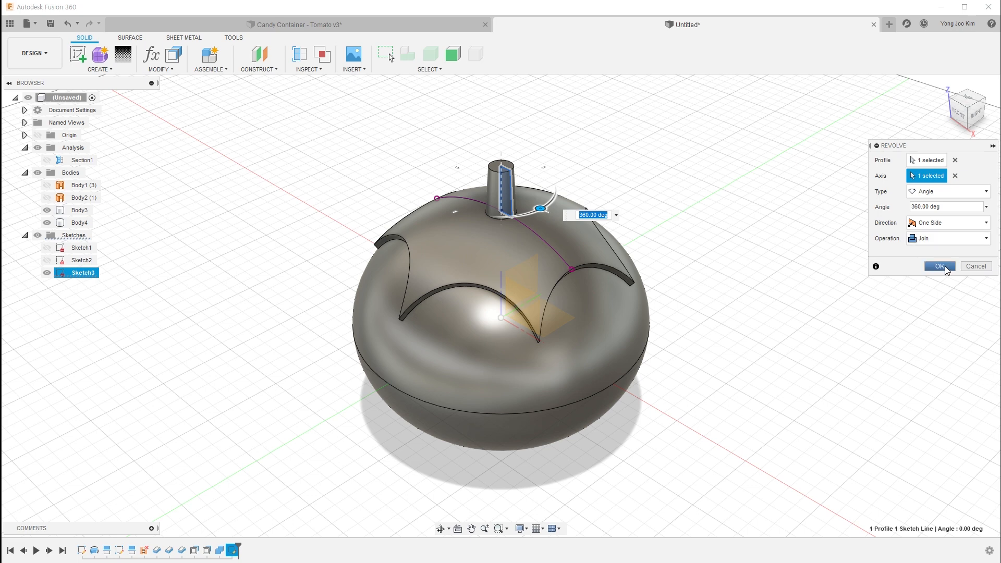
{"action": "left_click", "coordinate": [940, 266]}
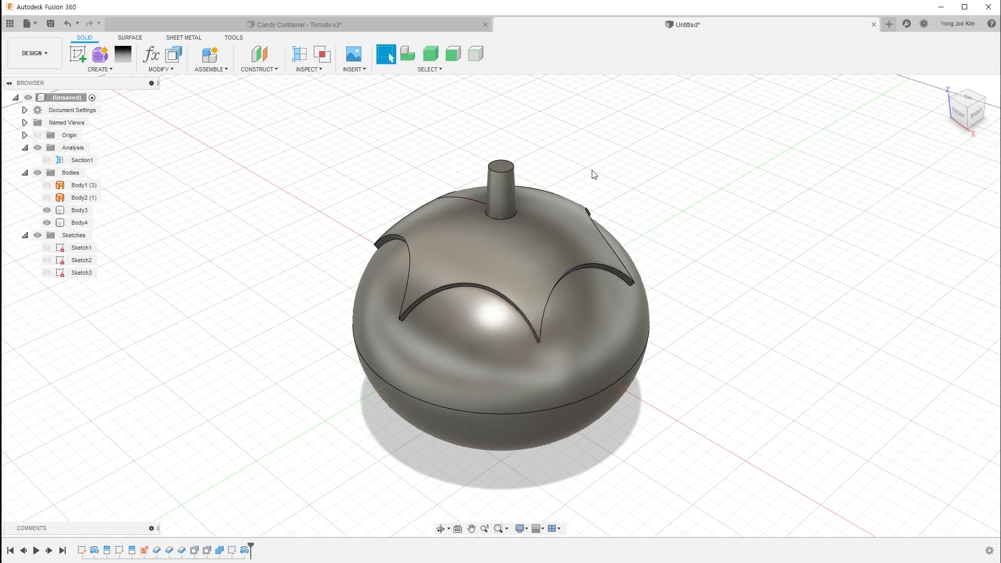
{"action": "mouse_move", "coordinate": [580, 172]}
{"action": "middle_mouse_down", "text": "shift"}
{"action": "mouse_move", "coordinate": [570, 154]}
{"action": "mouse_move", "coordinate": [585, 119]}
{"action": "mouse_move", "coordinate": [581, 161]}
{"action": "middle_mouse_up", "text": "shift"}
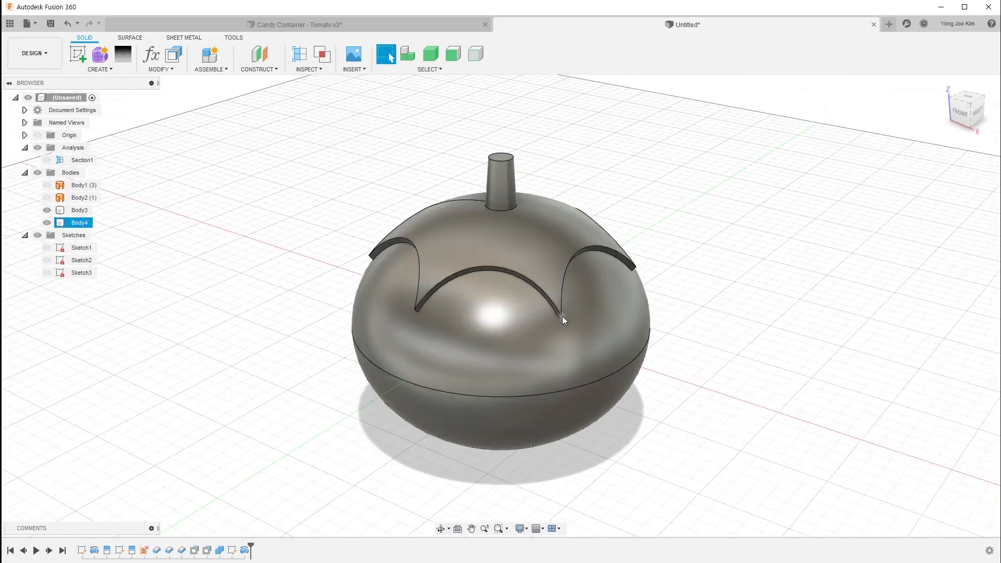
Hide the hollow tomato body so that only the cap with its stem is shown.
{"action": "scroll", "coordinate": [568, 322], "scroll_direction": "up", "scroll_amount": 3}
{"action": "left_click", "coordinate": [233, 309]}
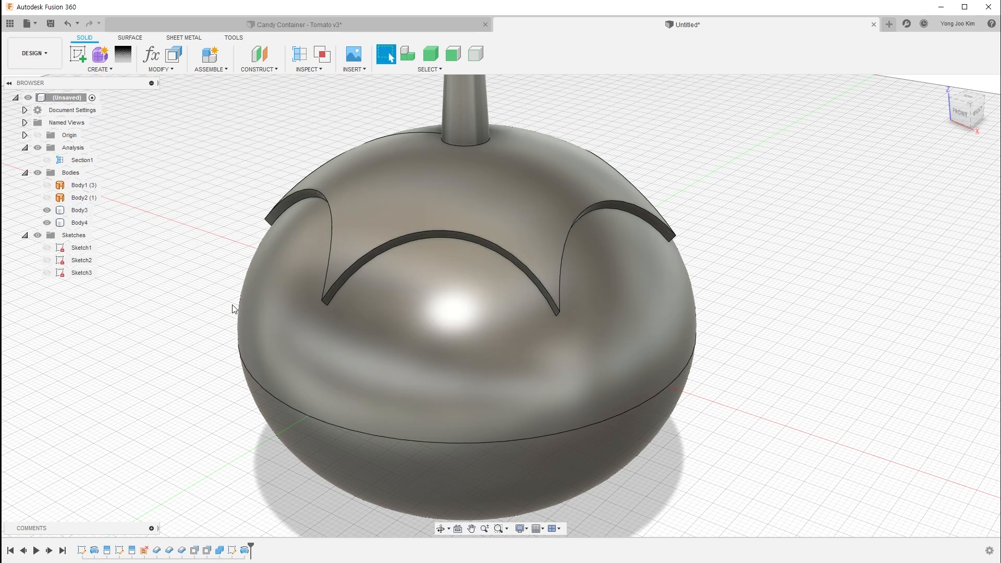
{"action": "scroll", "coordinate": [196, 271], "scroll_direction": "down", "scroll_amount": 2}
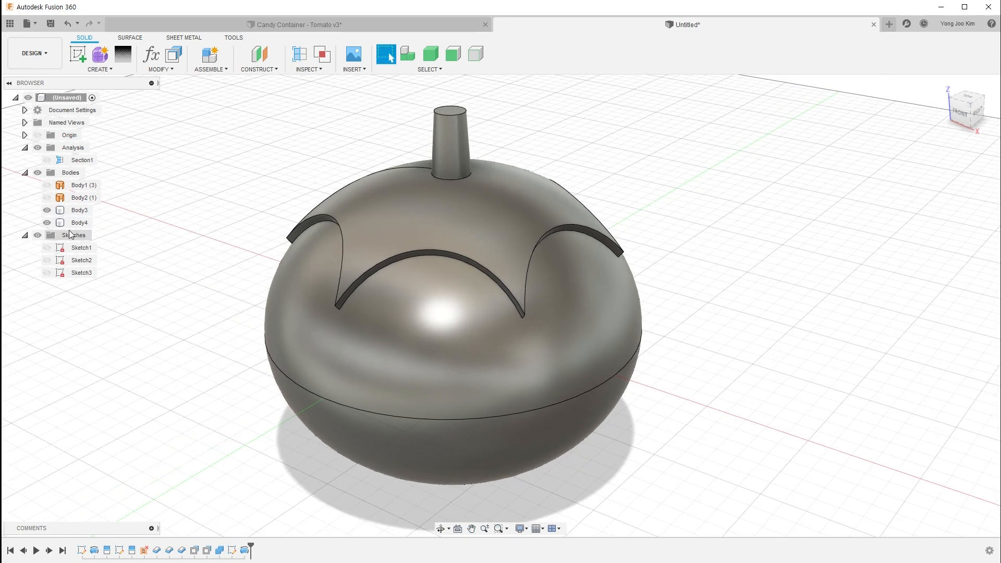
{"action": "left_click", "coordinate": [51, 210]}
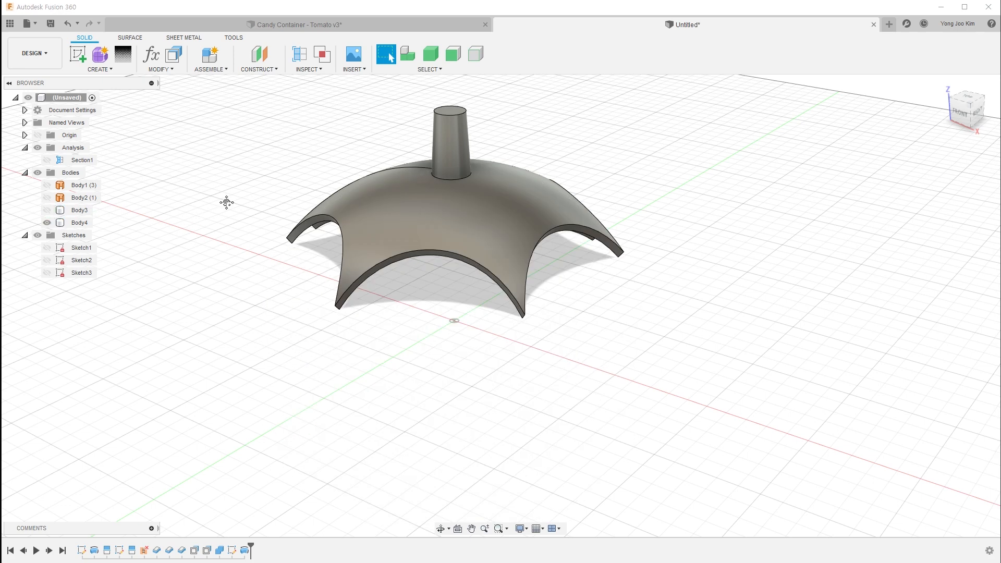
{"action": "middle_click_drag", "start_coordinate": [223, 204], "coordinate": [246, 224]}
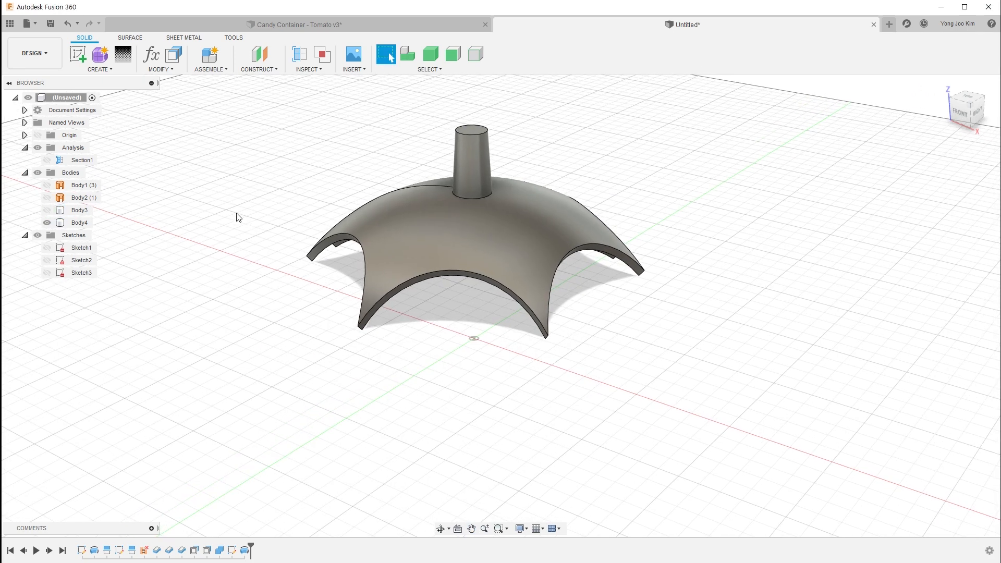
Fillet the six leaf-tip edges of the cap and the stem's top edge with a constant 1 mm radius.
{"action": "key", "text": "f"}
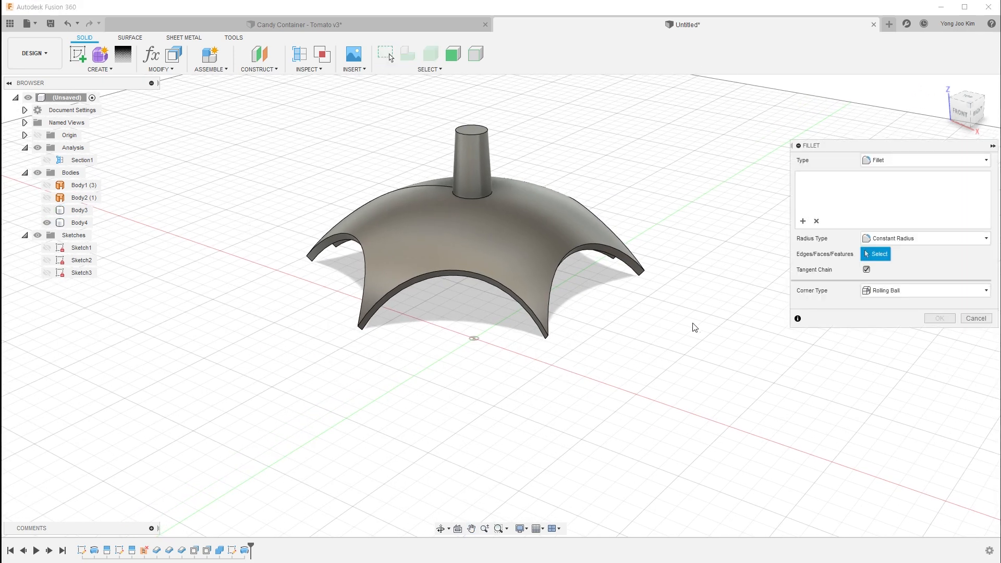
{"action": "left_click", "coordinate": [960, 112]}
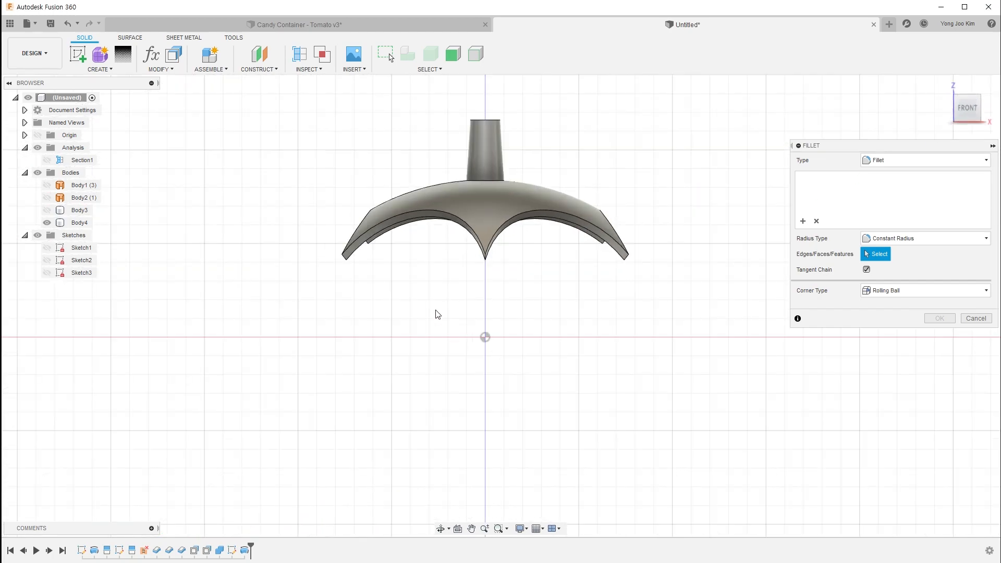
{"action": "left_click_drag", "start_coordinate": [304, 270], "coordinate": [632, 299]}
{"action": "middle_click_drag", "start_coordinate": [658, 232], "coordinate": [658, 289], "text": "shift"}
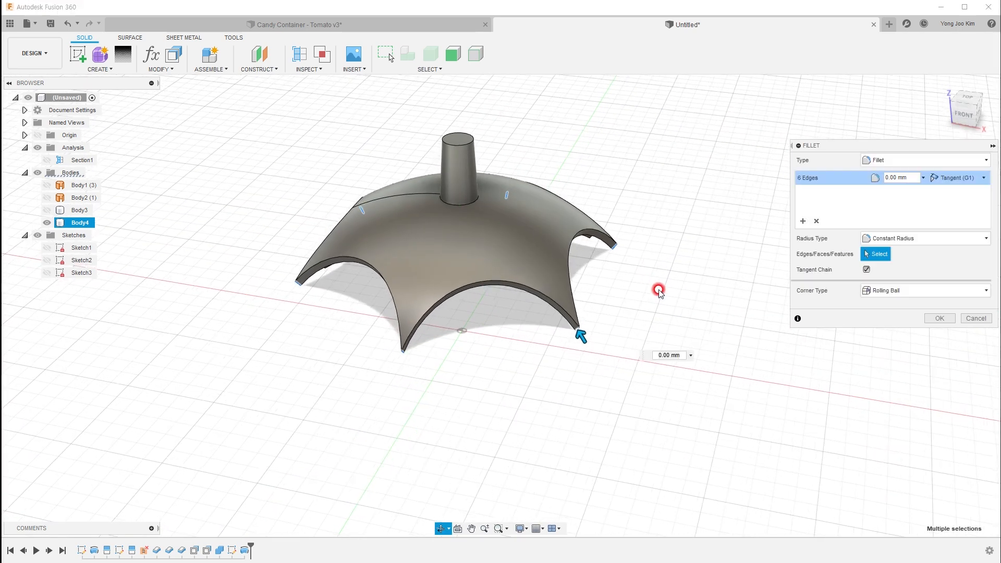
{"action": "left_click", "coordinate": [475, 140]}
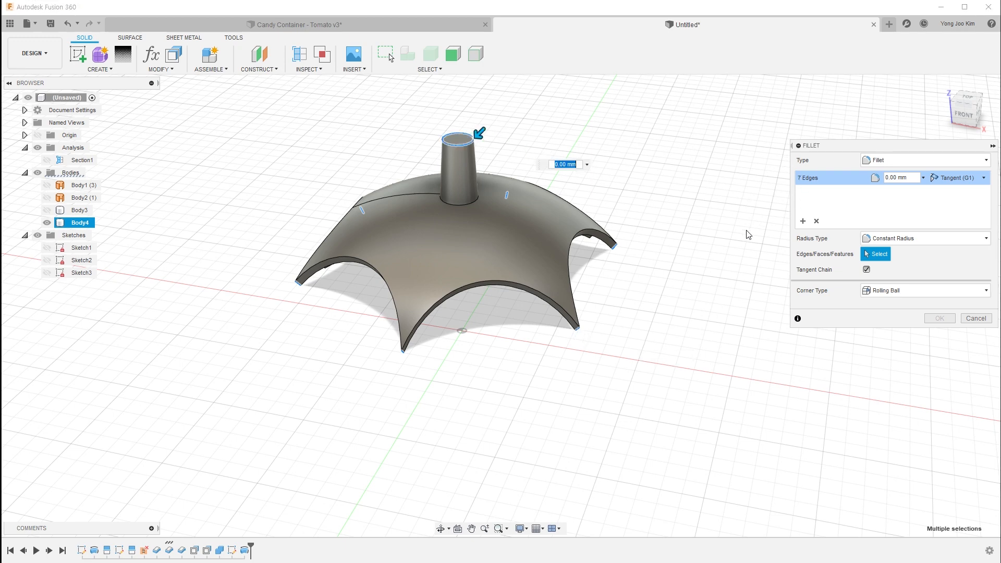
{"action": "type", "text": "1"}
{"action": "key", "text": "Return"}
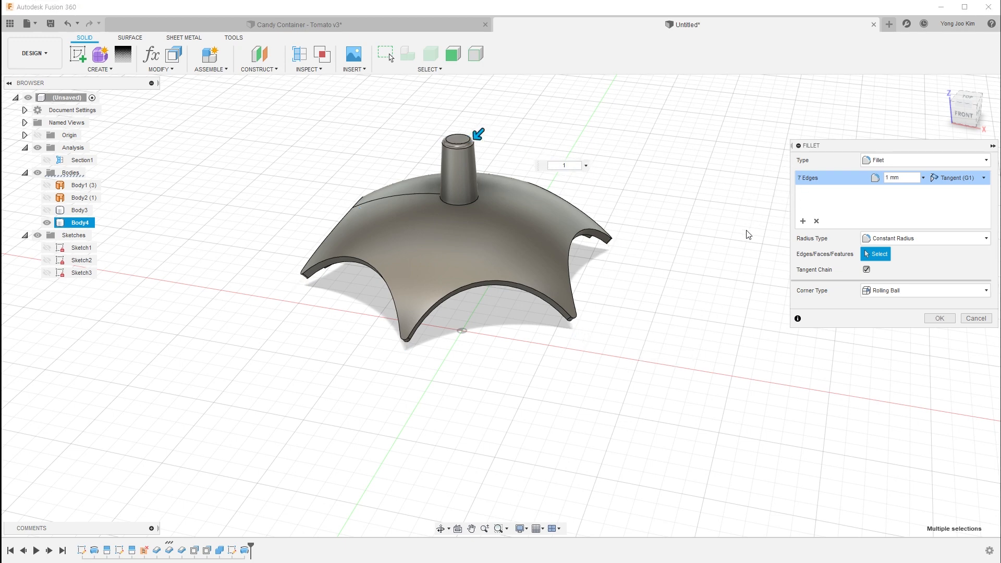
{"action": "middle_click_drag", "start_coordinate": [642, 303], "coordinate": [600, 299], "text": "shift"}
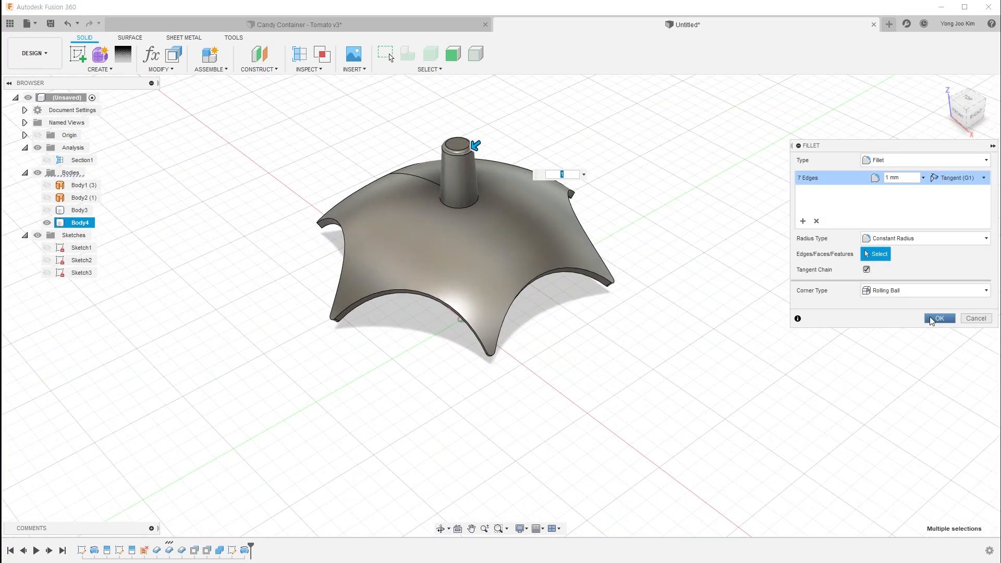
{"action": "left_click", "coordinate": [930, 317]}
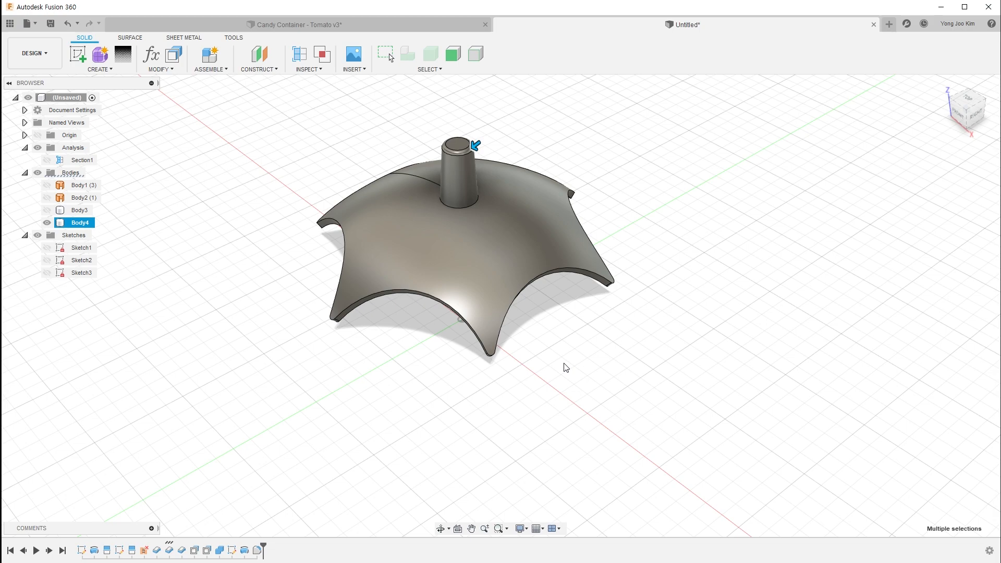
{"action": "key", "text": "Escape"}
{"action": "middle_click_drag", "start_coordinate": [576, 366], "coordinate": [631, 362], "text": "shift"}
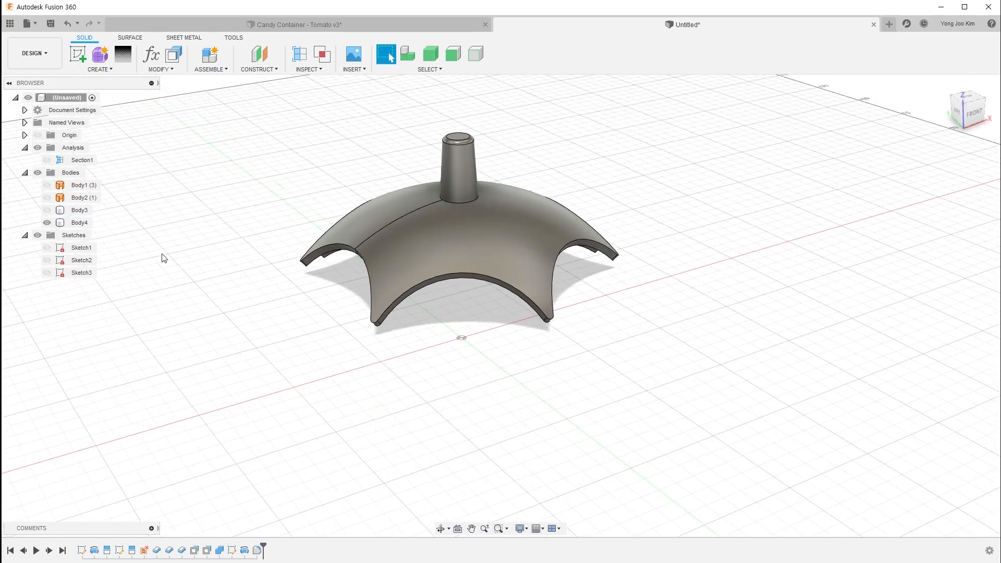
Show the tomato body again and examine how the cap fits into it using the saved section analysis, turning the section off when done.
{"action": "left_click", "coordinate": [47, 210]}
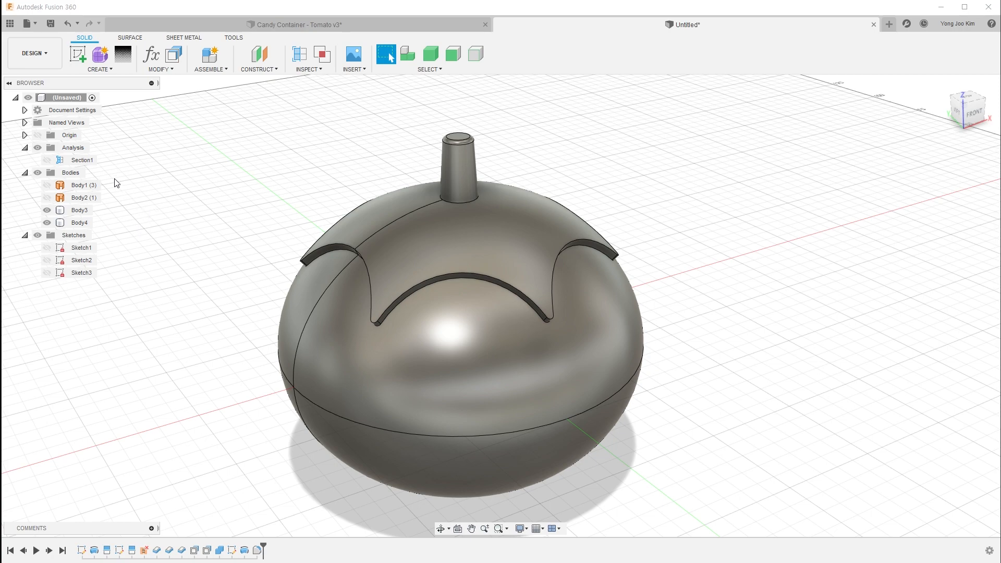
{"action": "left_click", "coordinate": [47, 160]}
{"action": "middle_click_drag", "start_coordinate": [671, 261], "coordinate": [648, 275], "text": "shift"}
{"action": "scroll", "coordinate": [583, 235], "scroll_direction": "up", "scroll_amount": 4}
{"action": "middle_click_drag", "start_coordinate": [633, 209], "coordinate": [588, 190], "text": "shift"}
{"action": "scroll", "coordinate": [711, 230], "scroll_direction": "down", "scroll_amount": 5}
{"action": "left_click", "coordinate": [45, 159]}
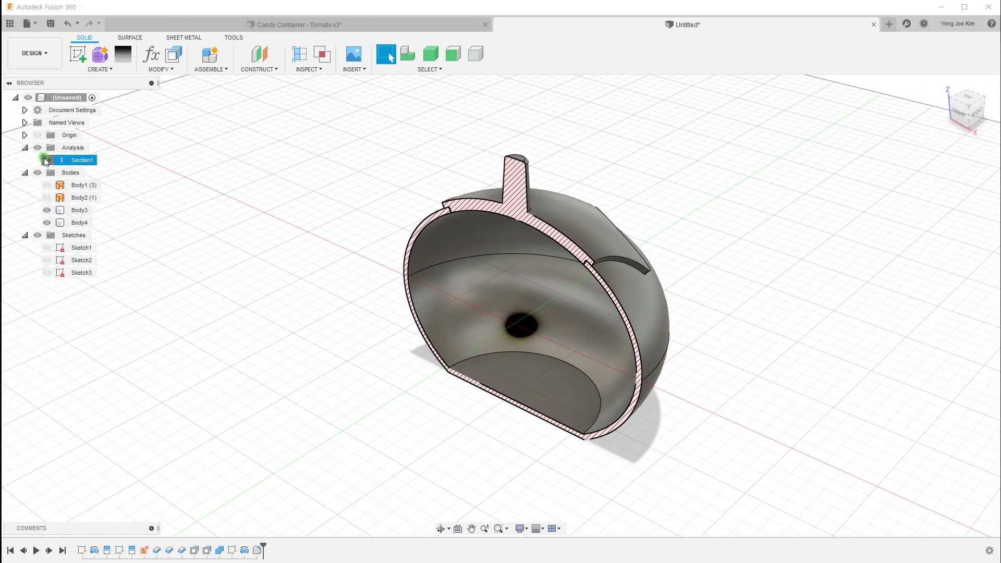
Check the tomato body and the cap for interference, leaving coincident faces excluded.
{"action": "left_click", "coordinate": [308, 69]}
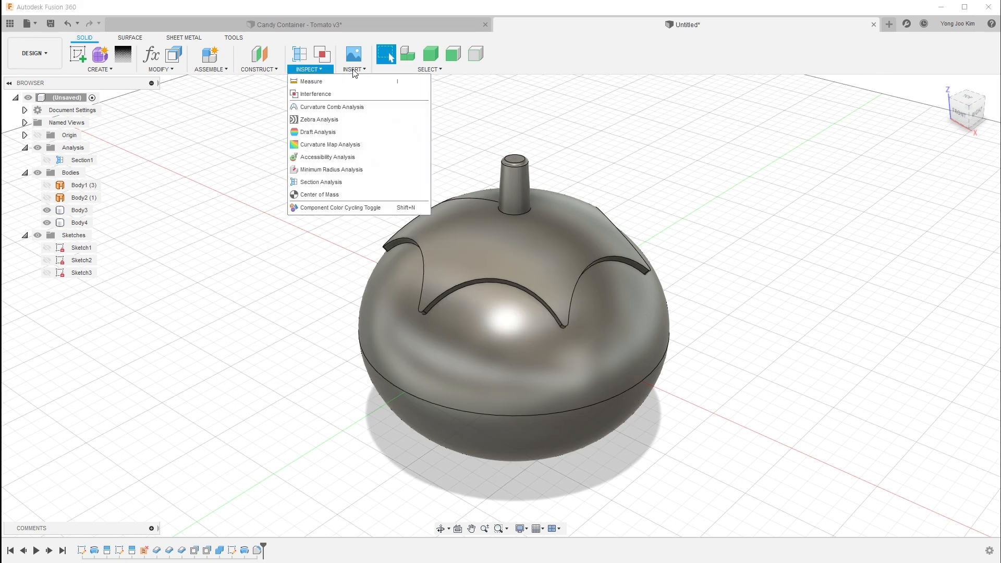
{"action": "left_click", "coordinate": [335, 94]}
{"action": "left_click_drag", "start_coordinate": [307, 115], "coordinate": [728, 494]}
{"action": "left_click", "coordinate": [945, 192]}
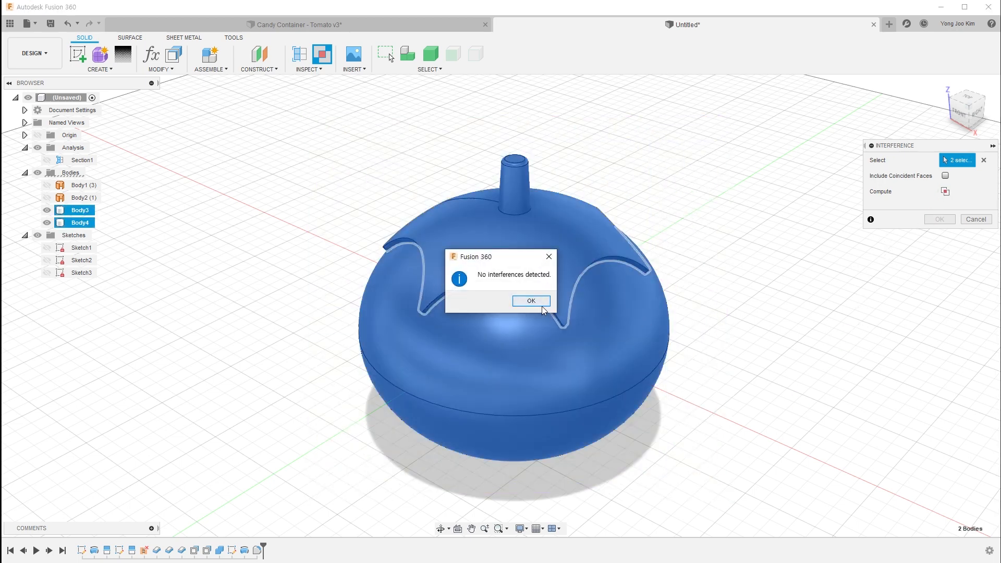
{"action": "left_click", "coordinate": [536, 308]}
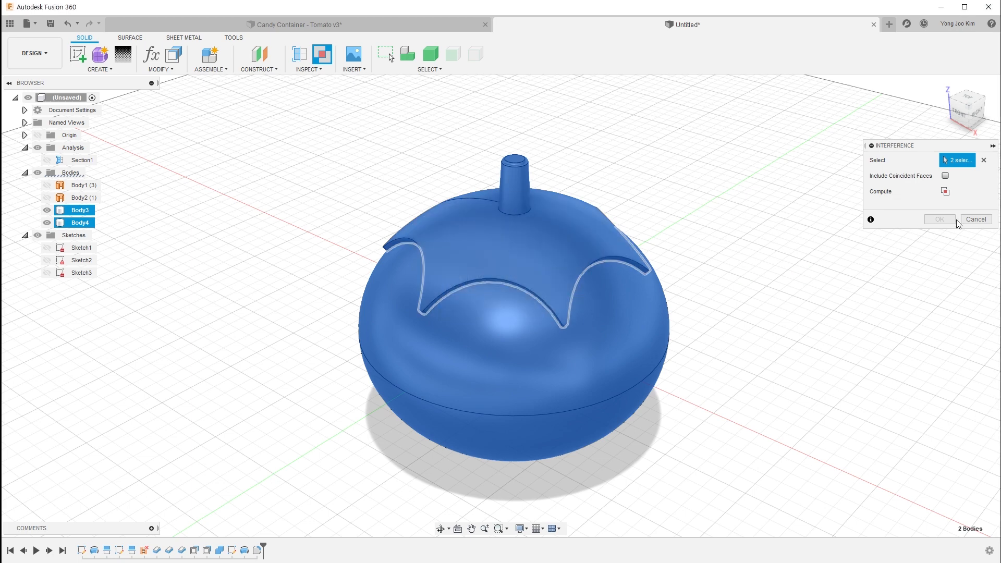
{"action": "left_click", "coordinate": [975, 219]}
{"action": "left_click", "coordinate": [277, 328]}
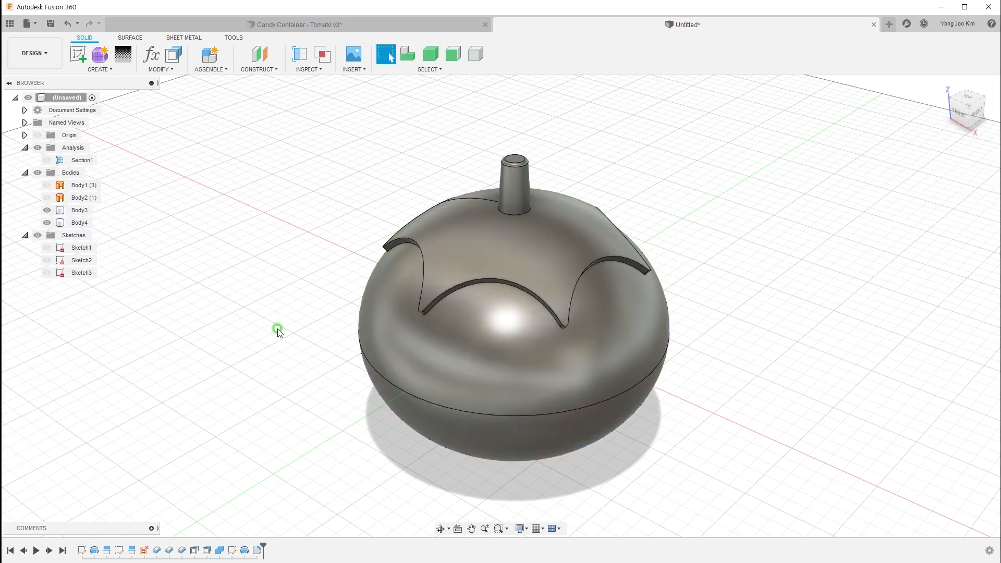
Create components from the tomato body and the cap body.
{"action": "left_click", "coordinate": [79, 210]}
{"action": "left_click", "coordinate": [81, 222], "text": "ctrl"}
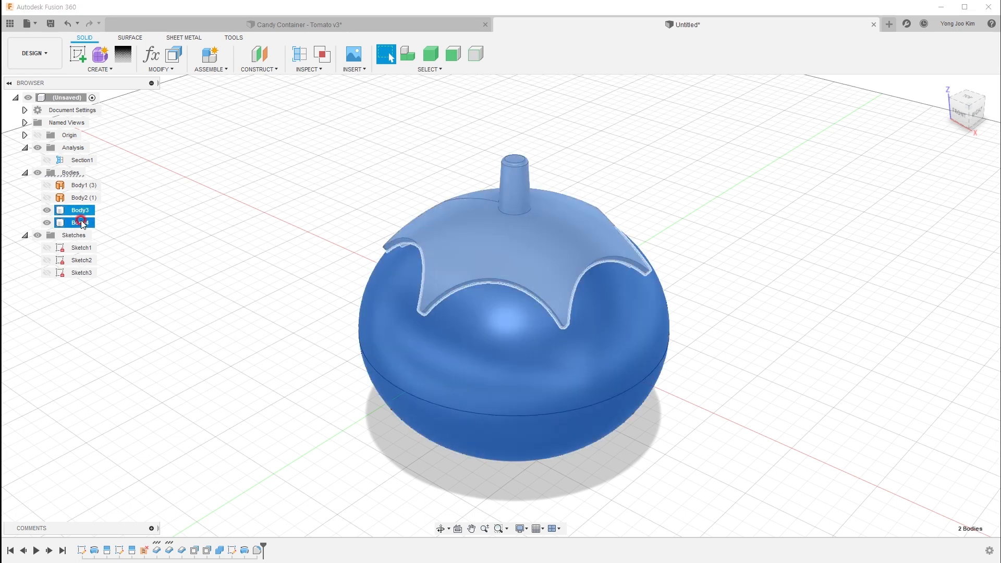
{"action": "right_click", "coordinate": [80, 222]}
{"action": "left_click", "coordinate": [155, 267]}
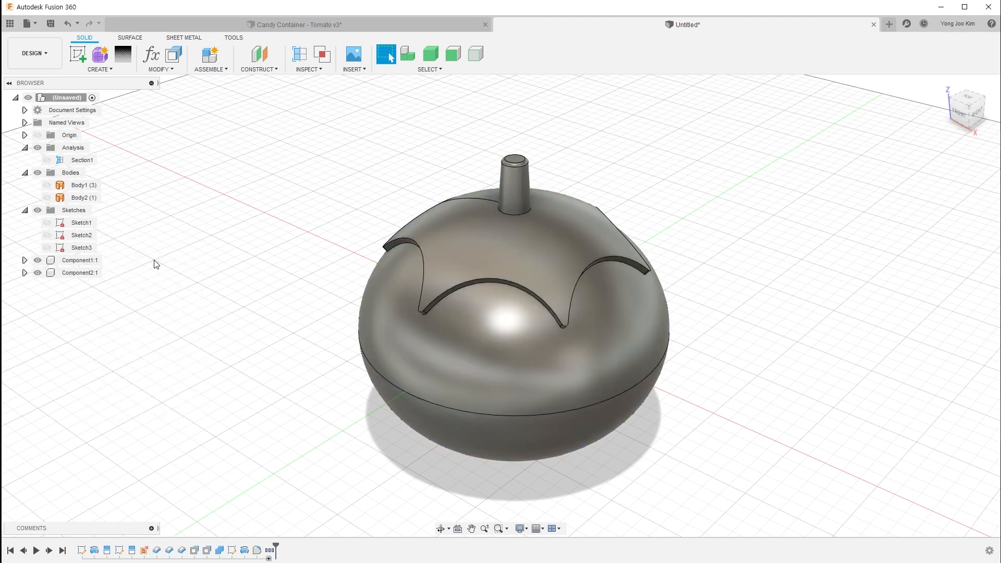
Rename the body's component tomato-body and the cap's component tomato-cap.
{"action": "left_click", "coordinate": [89, 261]}
{"action": "left_click", "coordinate": [91, 262]}
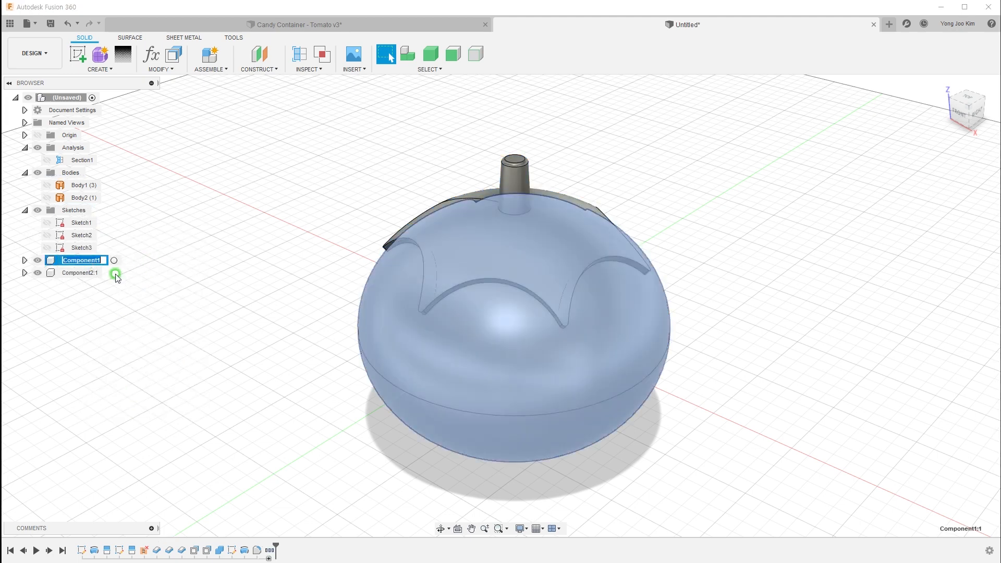
{"action": "type", "text": "tomato-body"}
{"action": "key", "text": "Return"}
{"action": "left_click", "coordinate": [80, 273]}
{"action": "left_click", "coordinate": [79, 272]}
{"action": "type", "text": "to-cap"}
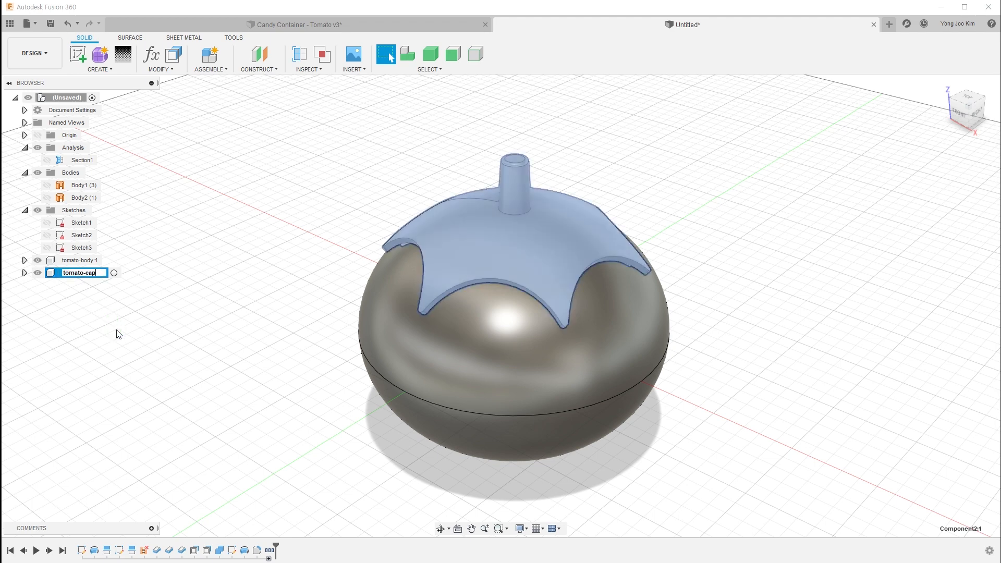
{"action": "key", "text": "Return"}
{"action": "scroll", "coordinate": [118, 334], "scroll_direction": "up", "scroll_amount": 2}
{"action": "left_click", "coordinate": [117, 333]}
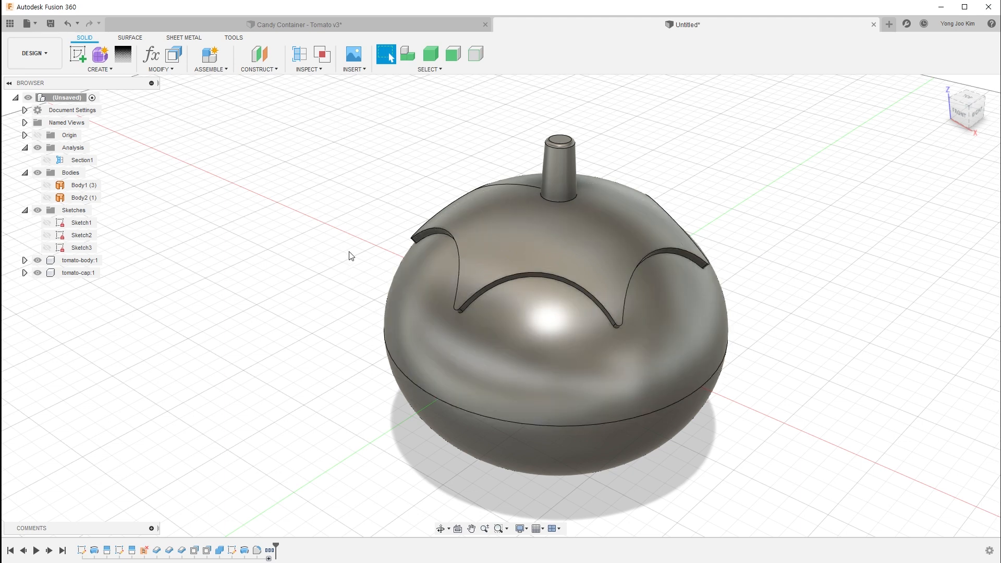
Open the design's parameters and mark the Sketch1 linear dimensions d1, d2 and d3 as favorites.
{"action": "left_click", "coordinate": [172, 71]}
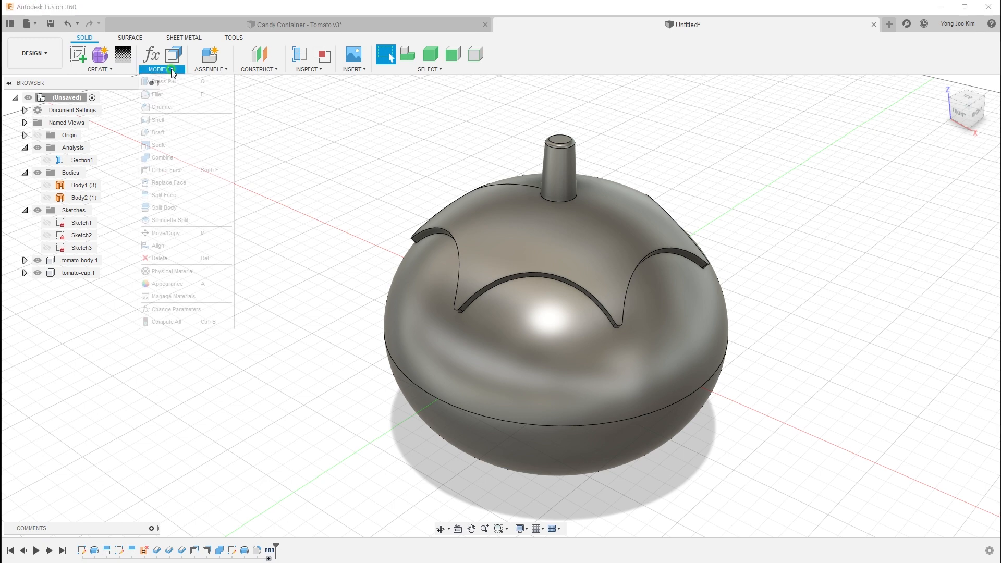
{"action": "left_click", "coordinate": [210, 309]}
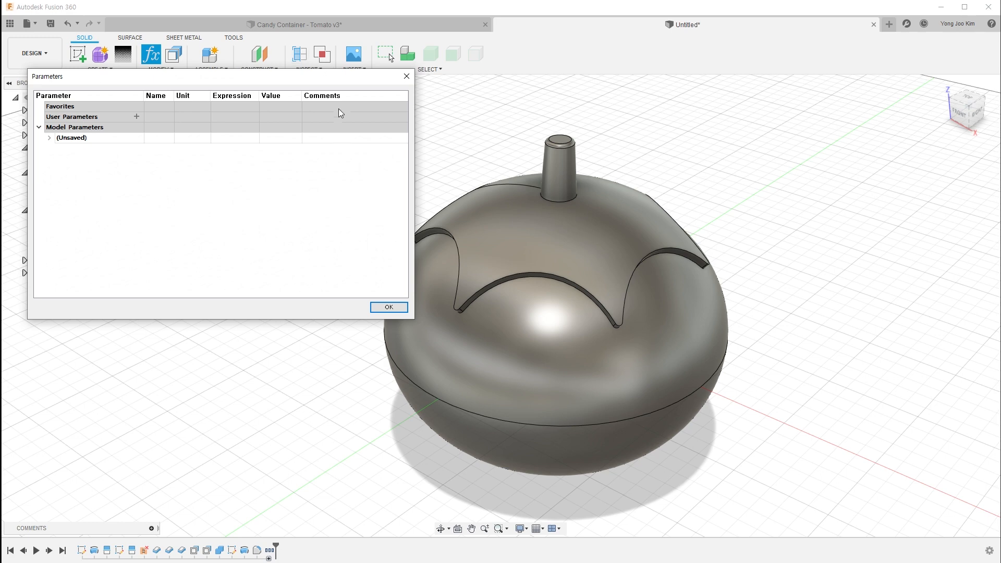
{"action": "left_click_drag", "start_coordinate": [349, 79], "coordinate": [366, 63]}
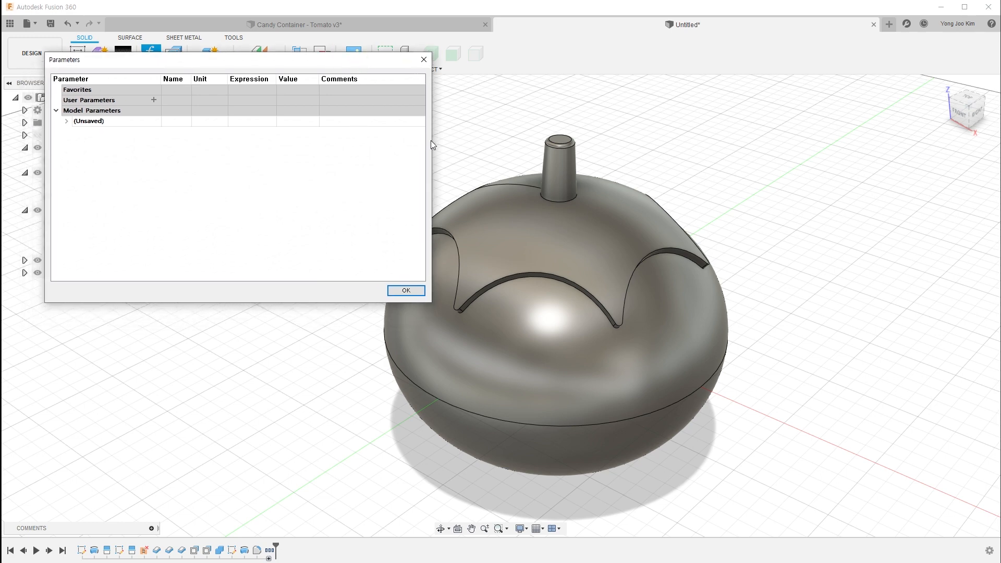
{"action": "left_click_drag", "start_coordinate": [430, 140], "coordinate": [520, 141]}
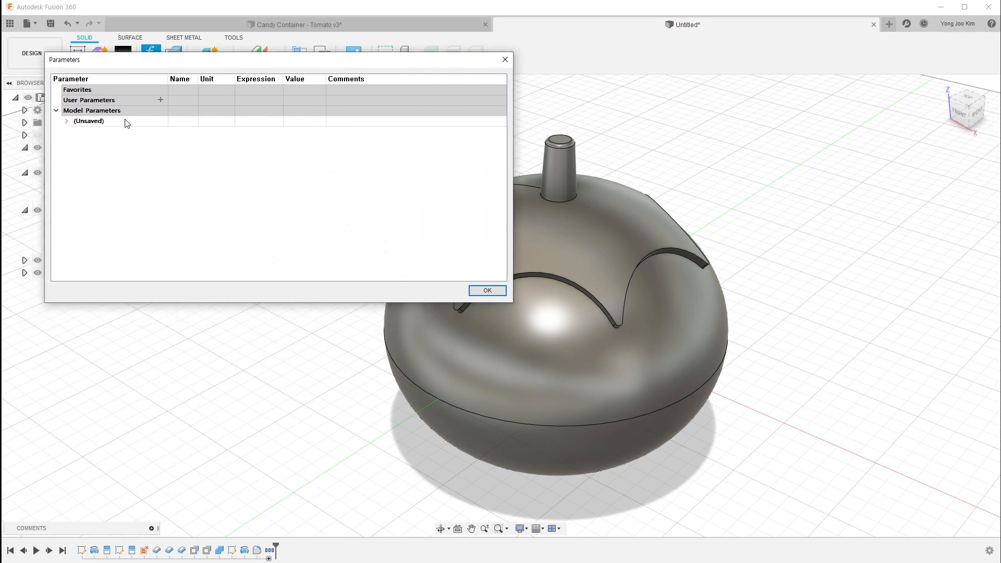
{"action": "left_click", "coordinate": [67, 122]}
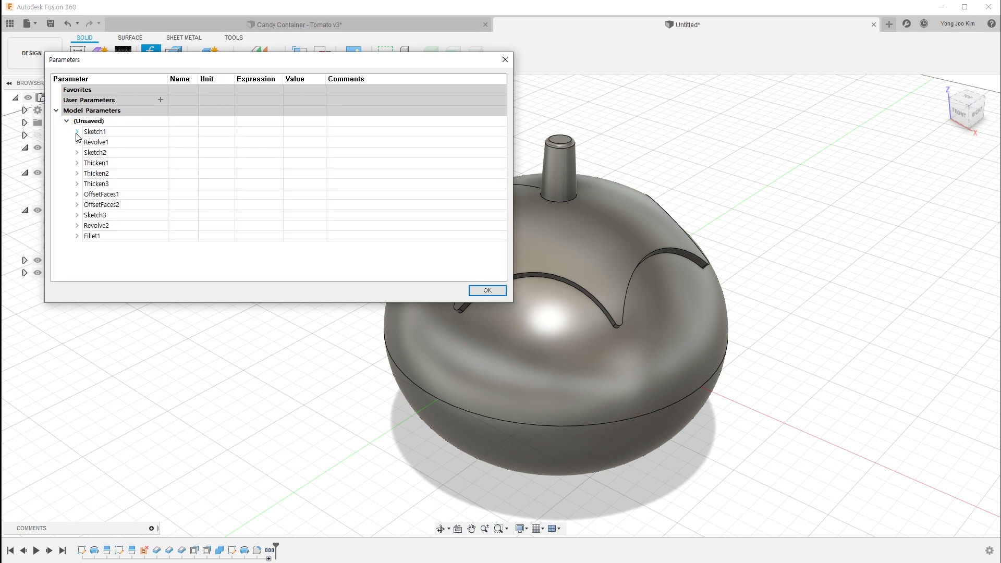
{"action": "left_click", "coordinate": [78, 133]}
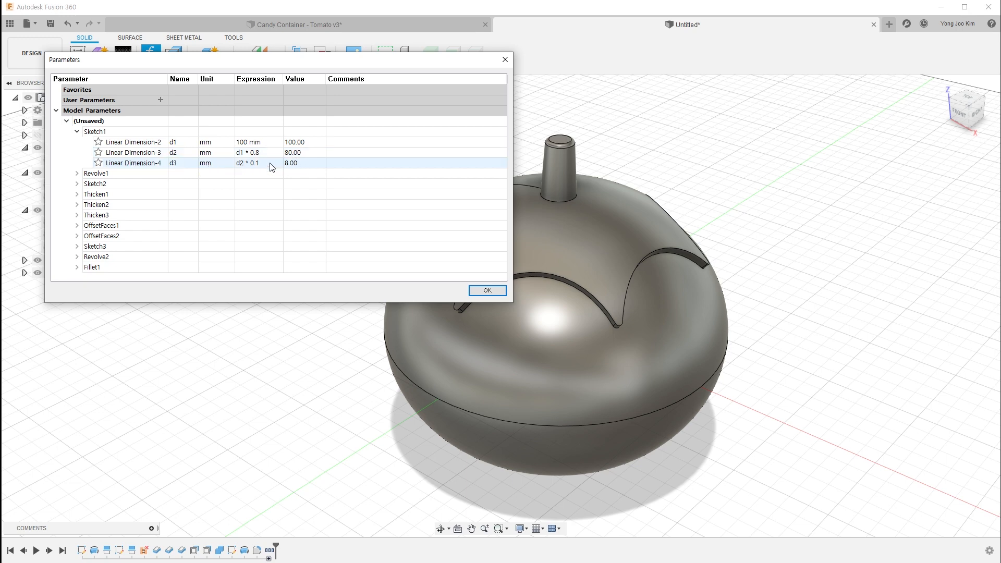
{"action": "left_click", "coordinate": [99, 143]}
{"action": "left_click", "coordinate": [99, 162]}
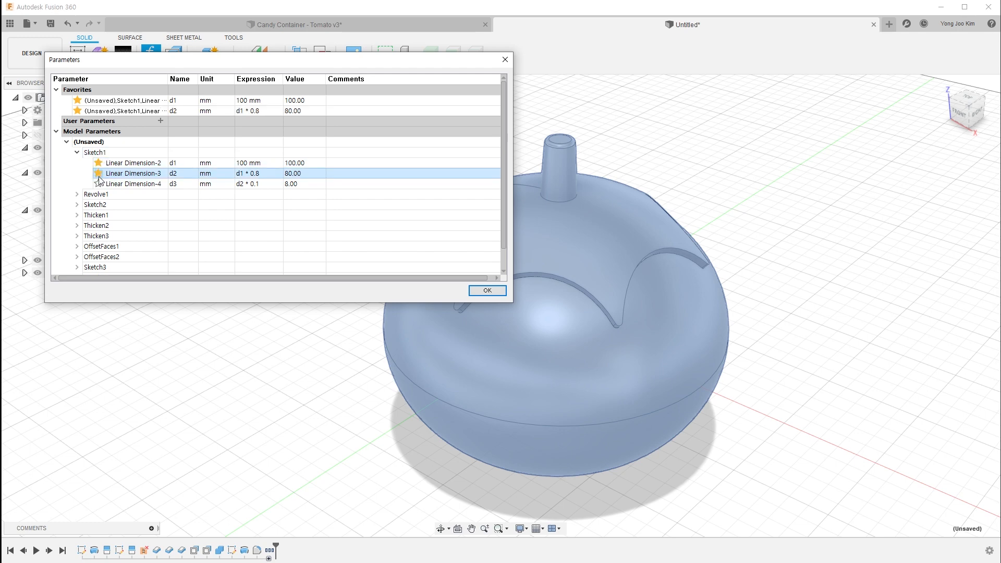
{"action": "left_click", "coordinate": [98, 184]}
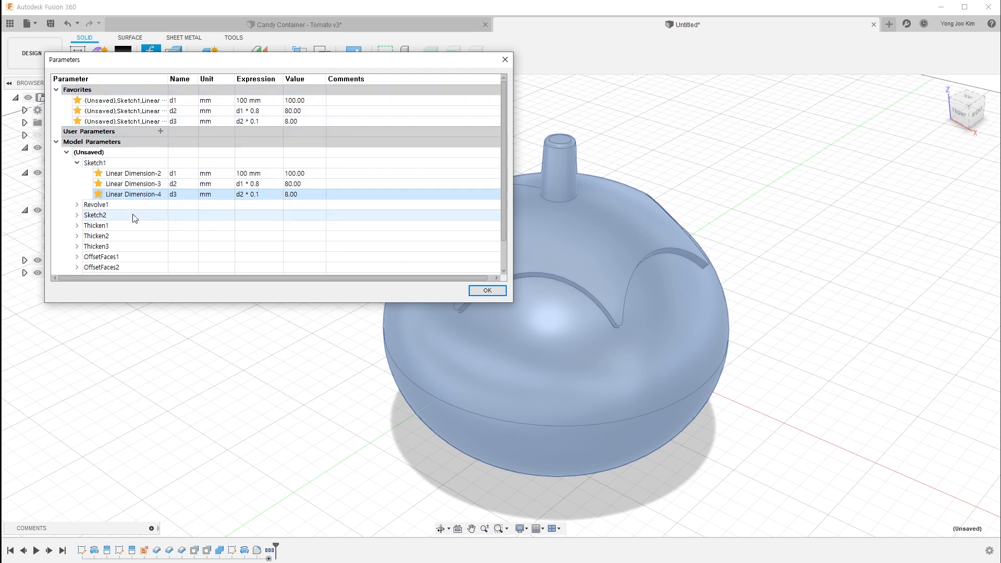
Mark the Thicken1 thickness parameter d9 as a favorite and collapse the model parameters.
{"action": "left_click", "coordinate": [75, 225]}
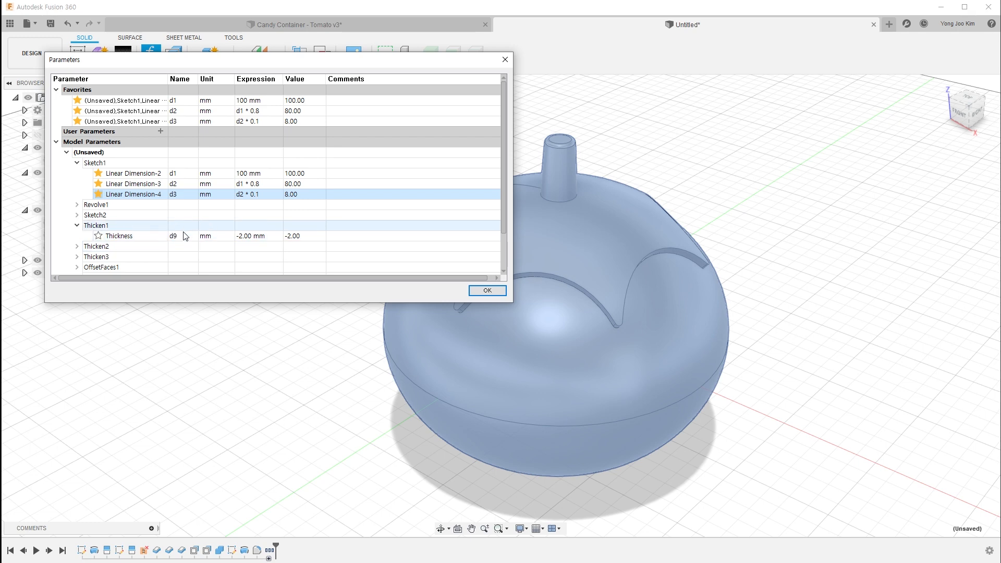
{"action": "left_click", "coordinate": [99, 237]}
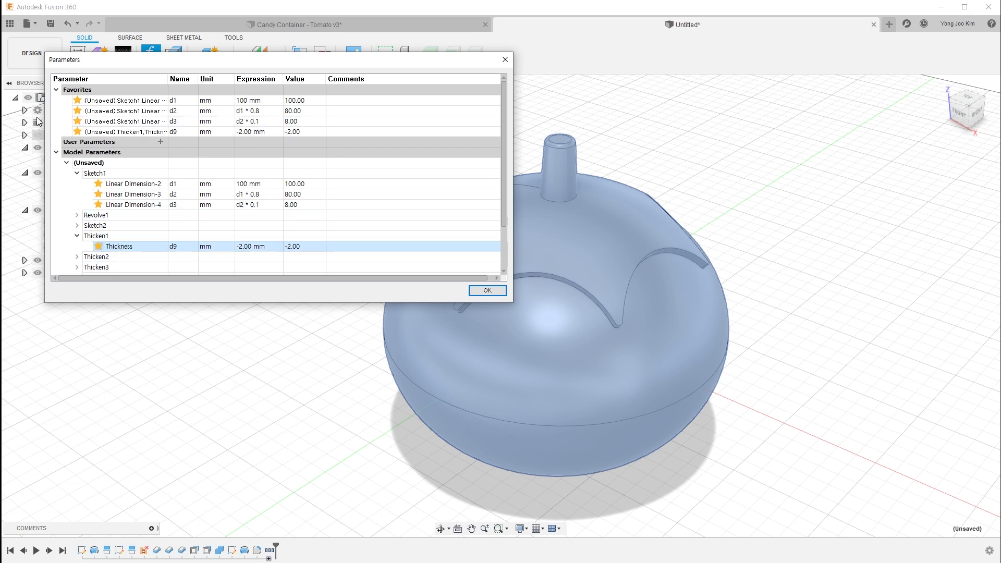
{"action": "left_click", "coordinate": [56, 153]}
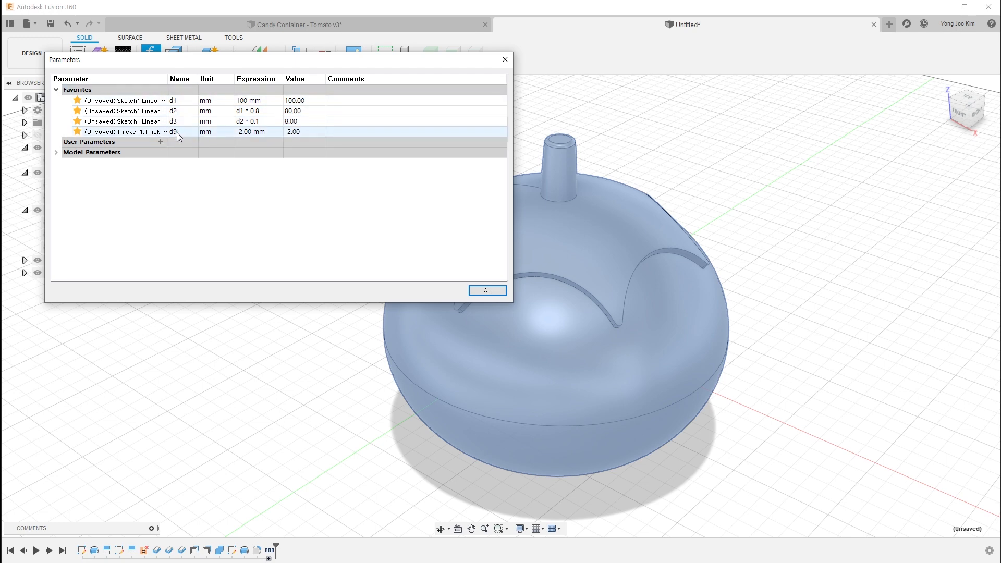
Add the comment "Ellipse 수평축 길이" to parameter d1 and "Ellipse 수직축 비율" to d2.
{"action": "left_click", "coordinate": [347, 101]}
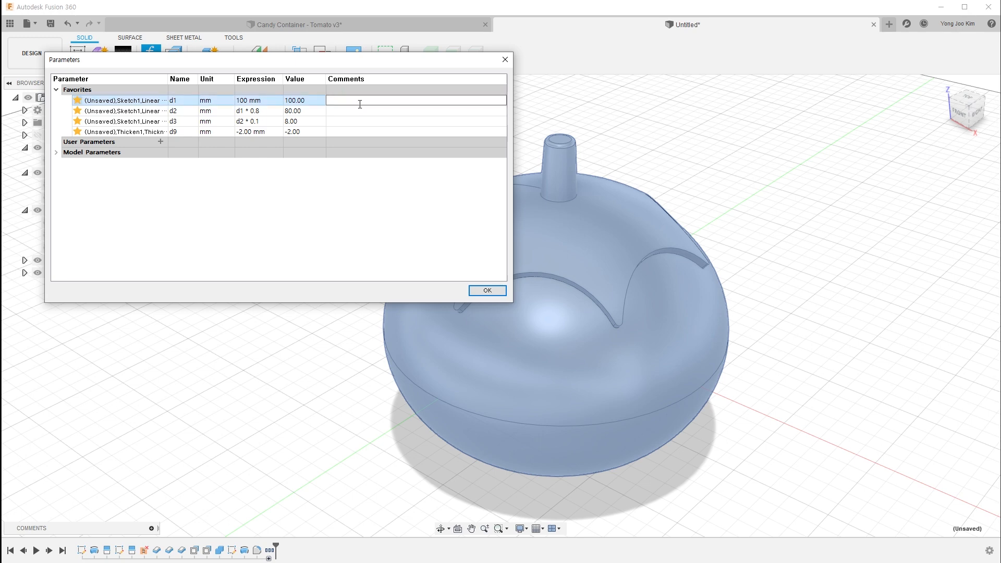
{"action": "type", "text": "Ellipse 수평축 길이"}
{"action": "left_click", "coordinate": [361, 111]}
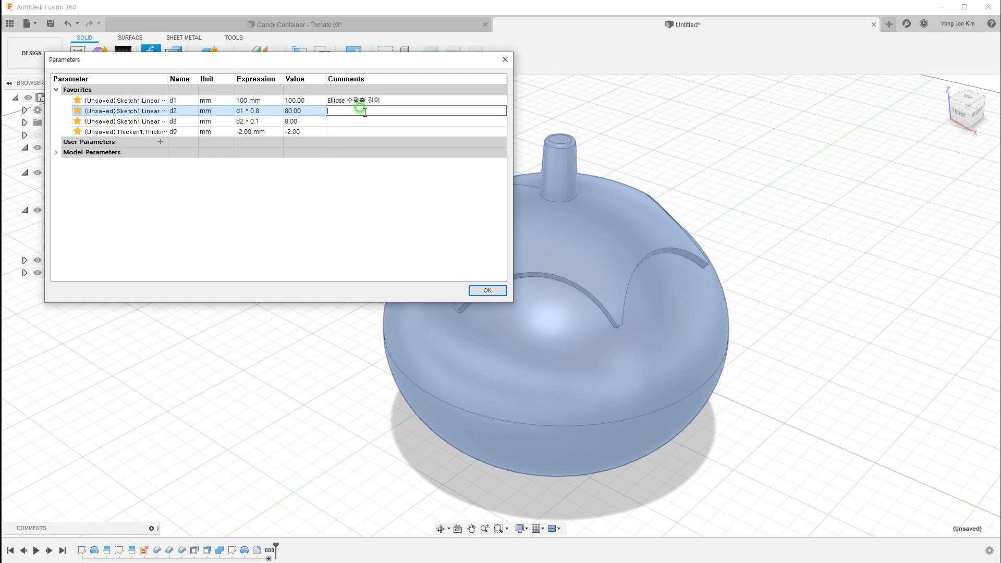
{"action": "type", "text": "Ellipse"}
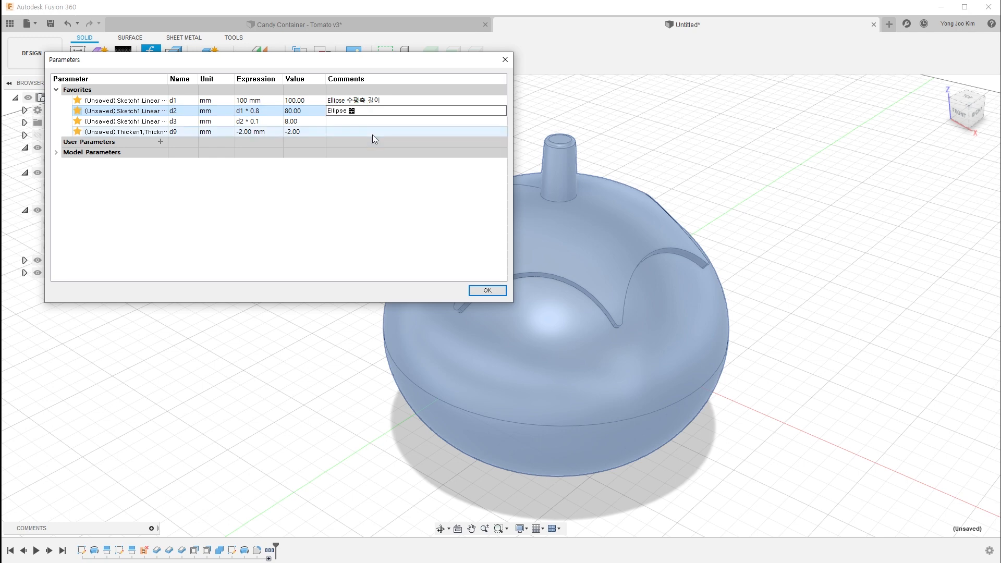
{"action": "type", "text": " 수직축 비율"}
{"action": "key", "text": "Return"}
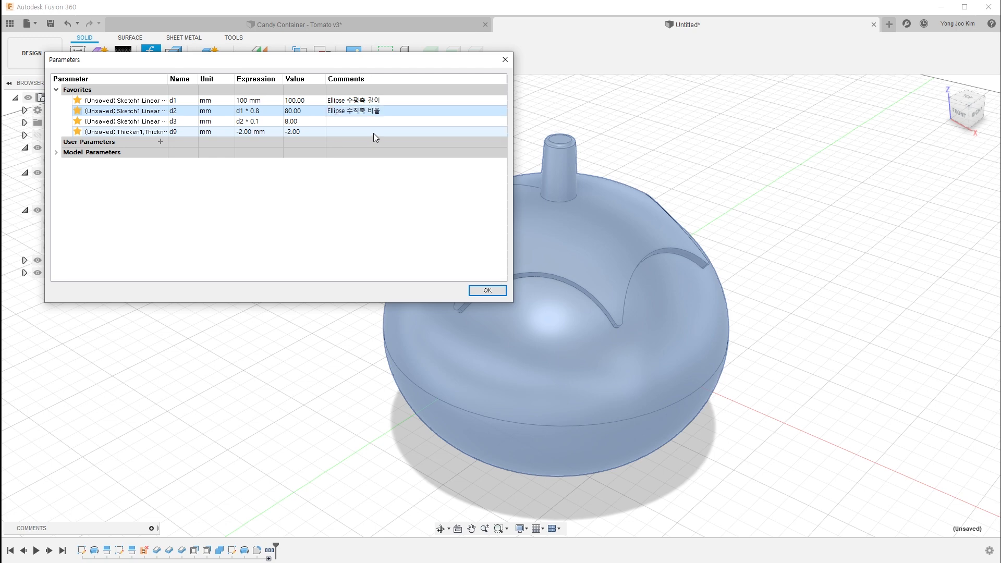
Add the comment "바닥 높이 비율" to parameter d3 and "벽 두께" to d9.
{"action": "double_click", "coordinate": [377, 120]}
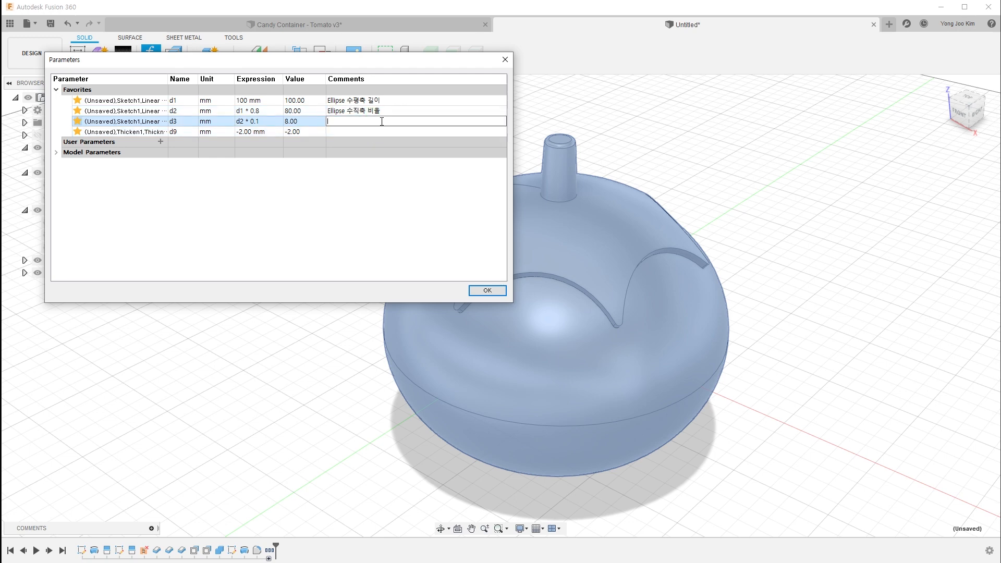
{"action": "type", "text": "바닥 높이 비율"}
{"action": "key", "text": "Return"}
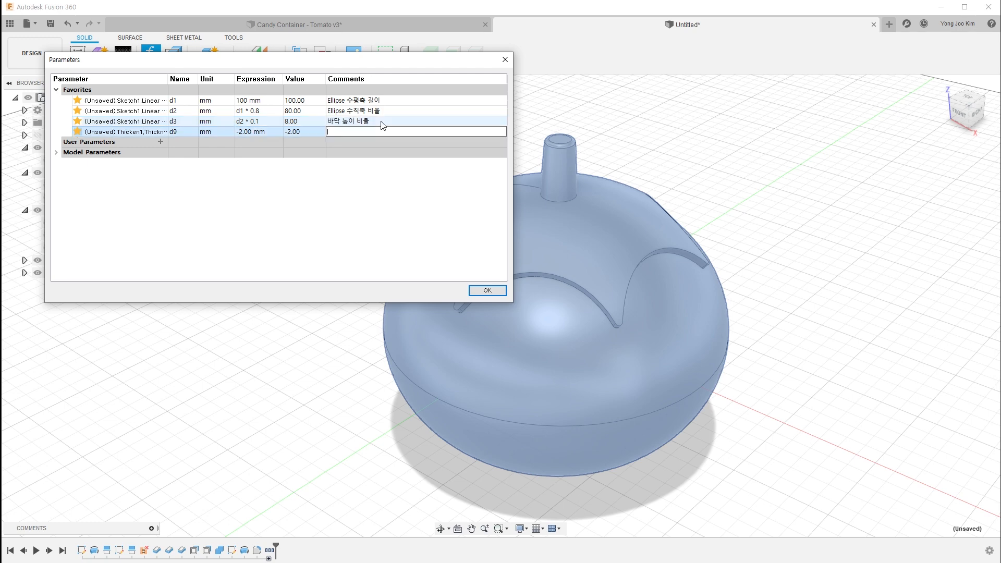
{"action": "type", "text": "벽 두께"}
{"action": "key", "text": "Return"}
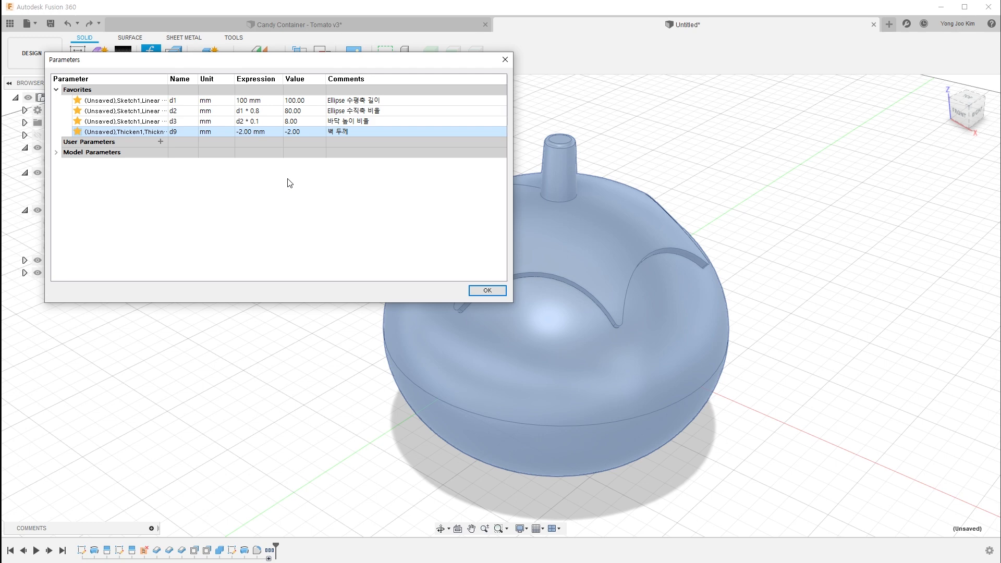
Set the ellipse's horizontal axis parameter d1 to 160 mm and accept the parameters.
{"action": "double_click", "coordinate": [248, 101]}
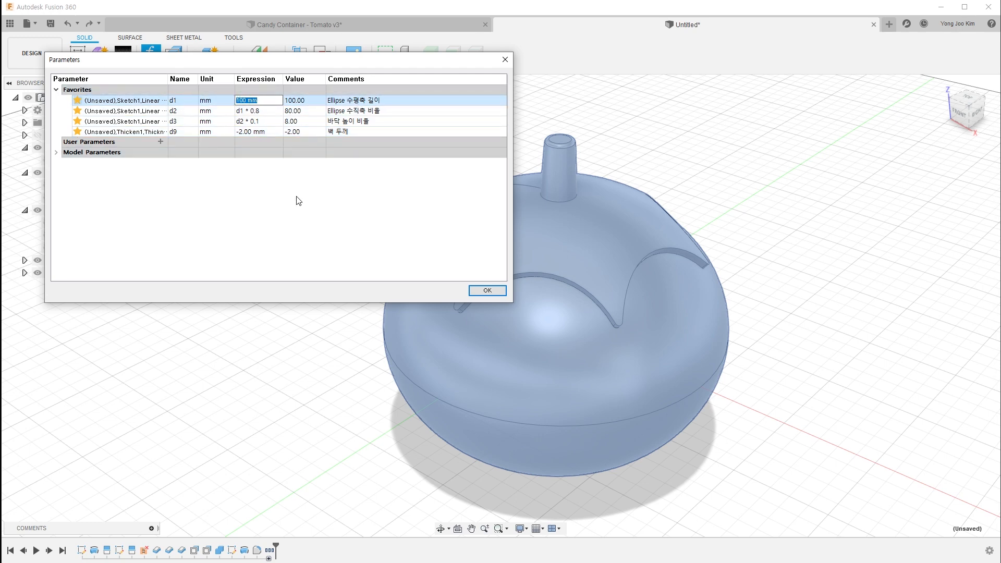
{"action": "type", "text": "160"}
{"action": "key", "text": "Return"}
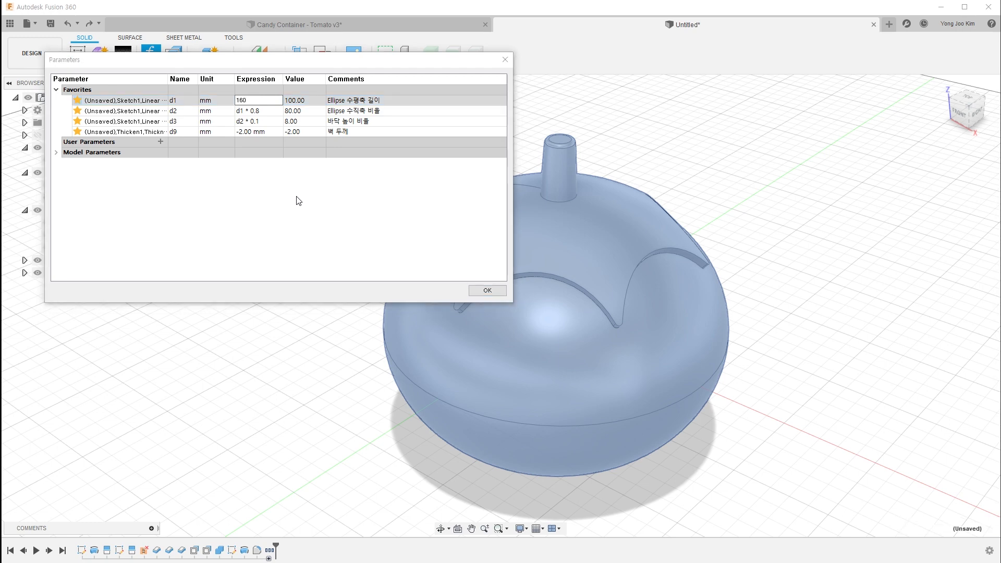
{"action": "scroll", "coordinate": [391, 362], "scroll_direction": "down", "scroll_amount": 5}
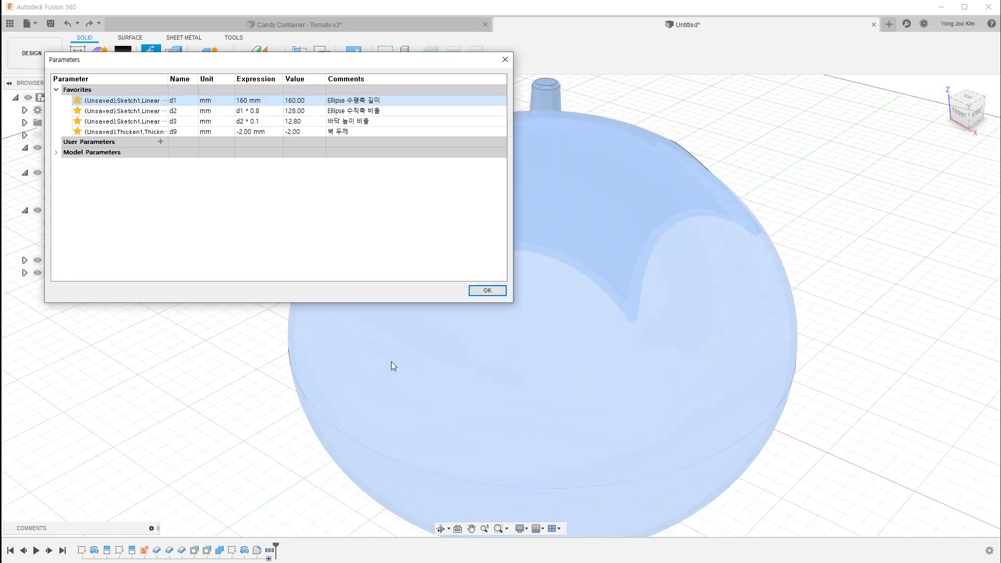
{"action": "middle_click_drag", "start_coordinate": [275, 399], "coordinate": [500, 380]}
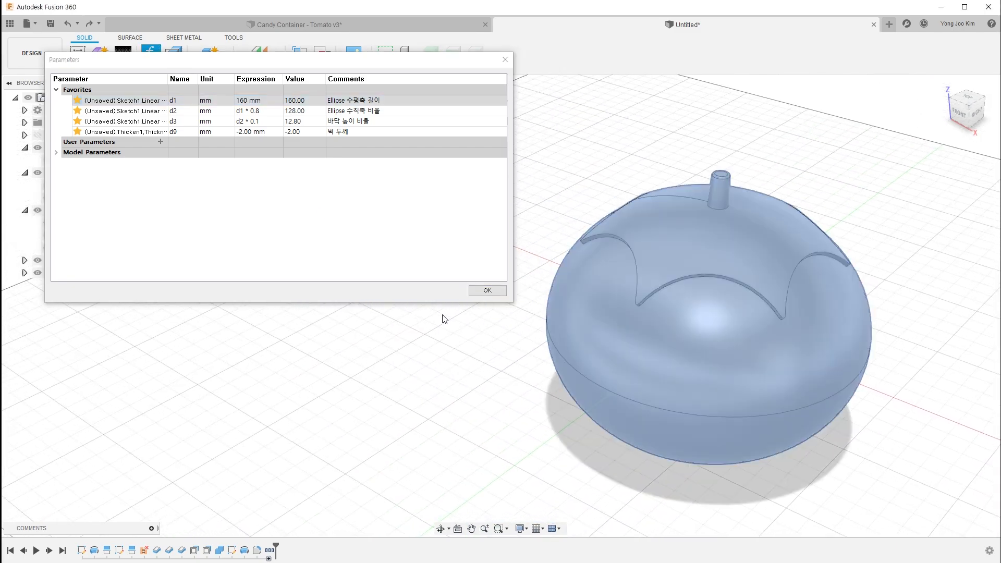
{"action": "left_click", "coordinate": [482, 292]}
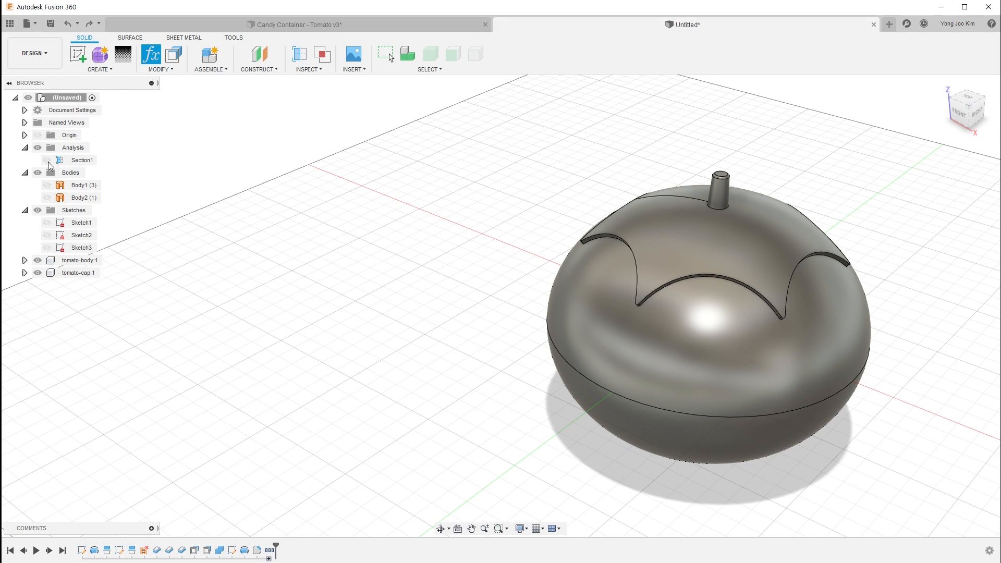
Show the Section1 analysis to cut the tomato container open.
{"action": "left_click", "coordinate": [47, 160]}
{"action": "scroll", "coordinate": [541, 339], "scroll_direction": "up", "scroll_amount": 2}
{"action": "middle_click_drag", "start_coordinate": [523, 355], "coordinate": [473, 351]}
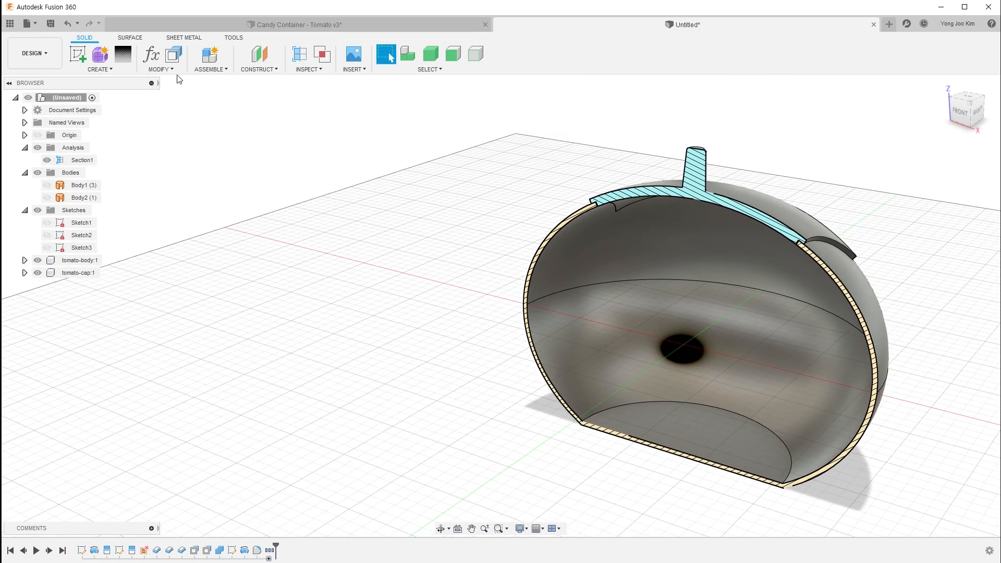
Reopen the design's parameters and set the horizontal axis length d1 to 60 mm.
{"action": "left_click", "coordinate": [152, 56]}
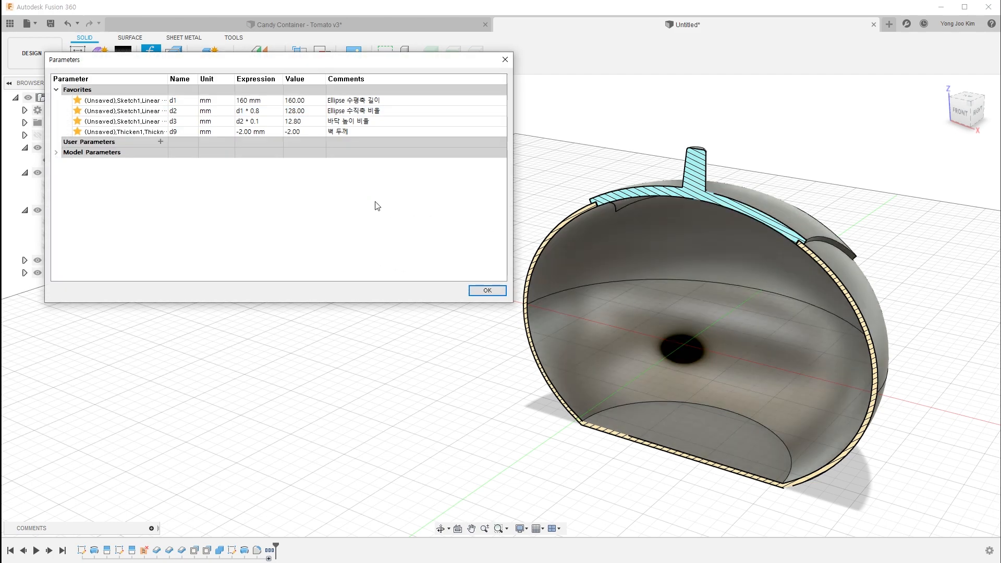
{"action": "left_click", "coordinate": [255, 102]}
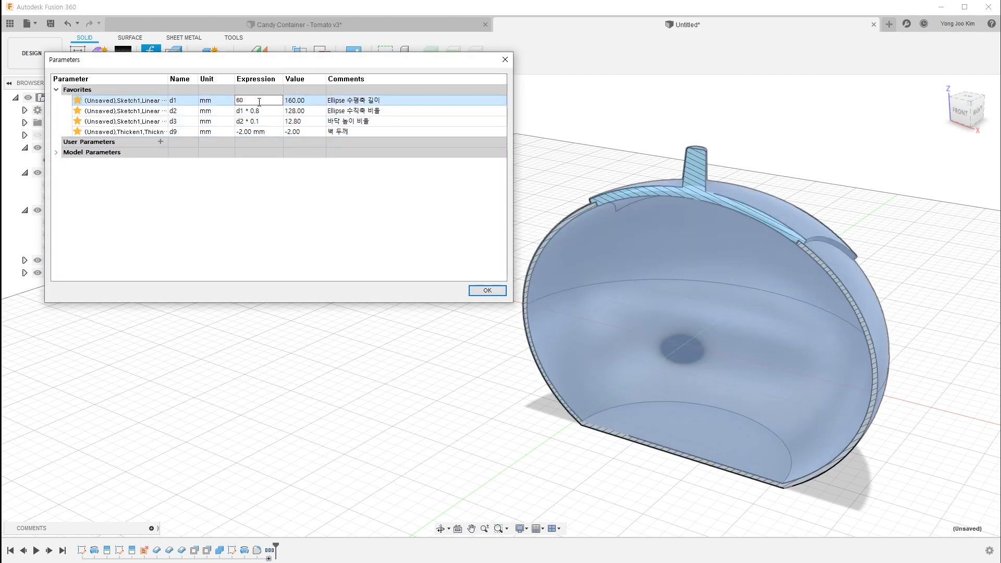
{"action": "key", "text": "Return"}
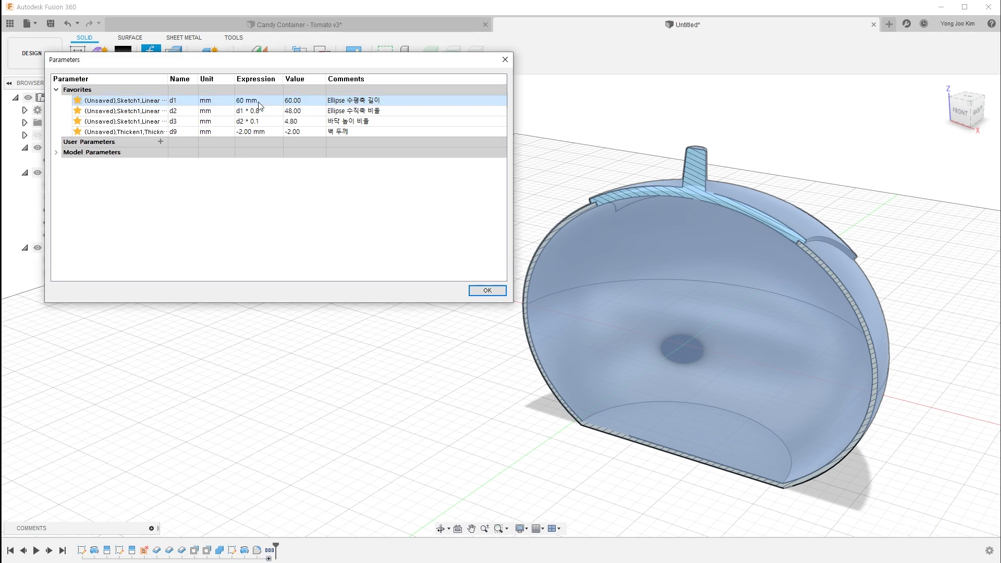
{"action": "scroll", "coordinate": [655, 337], "scroll_direction": "up", "scroll_amount": 4}
{"action": "middle_click_drag", "start_coordinate": [532, 371], "coordinate": [581, 384], "text": "shift"}
{"action": "left_click", "coordinate": [362, 245]}
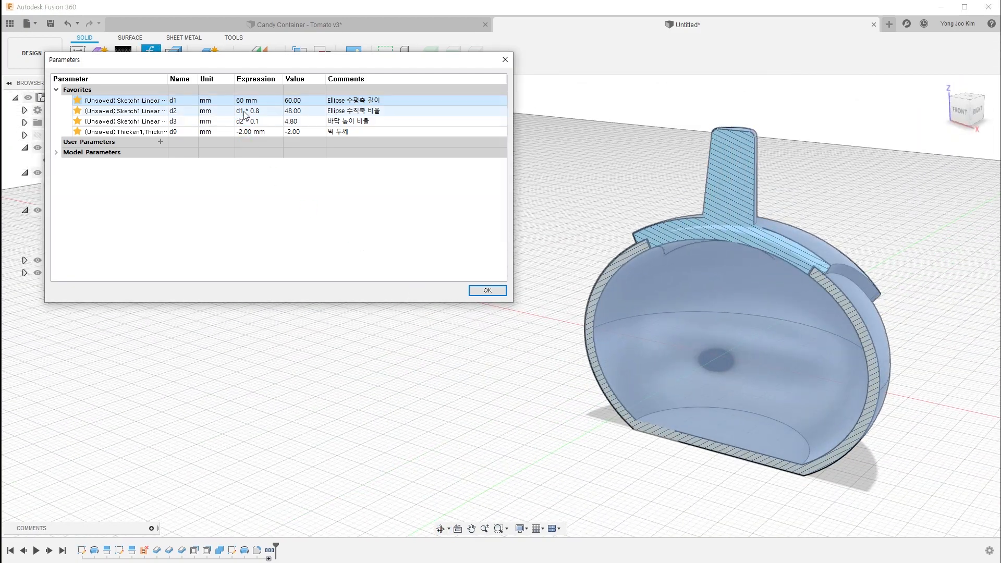
Try a horizontal axis length d1 of 30 mm and inspect the cap's joint with the body in section.
{"action": "left_click", "coordinate": [260, 100]}
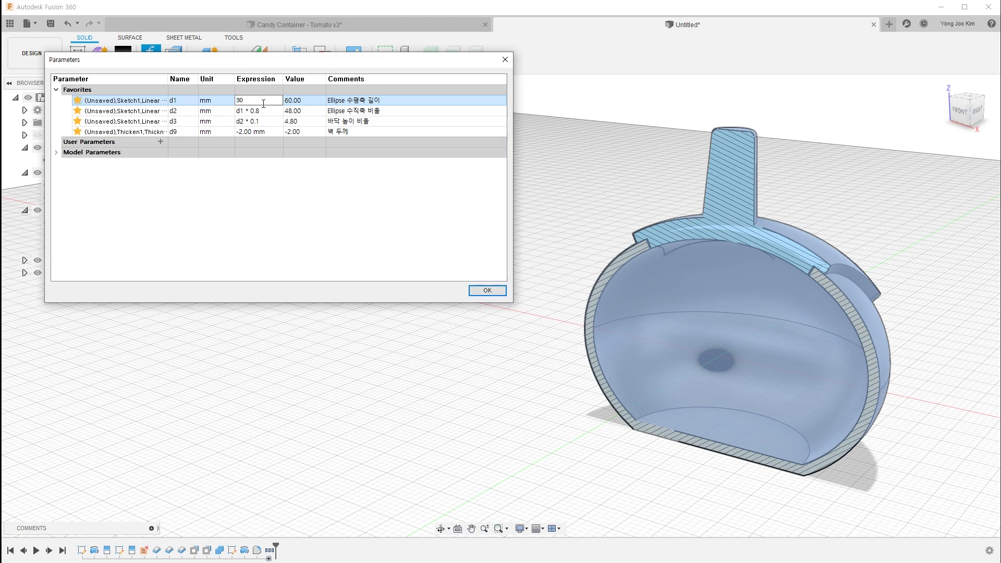
{"action": "key", "text": "Return"}
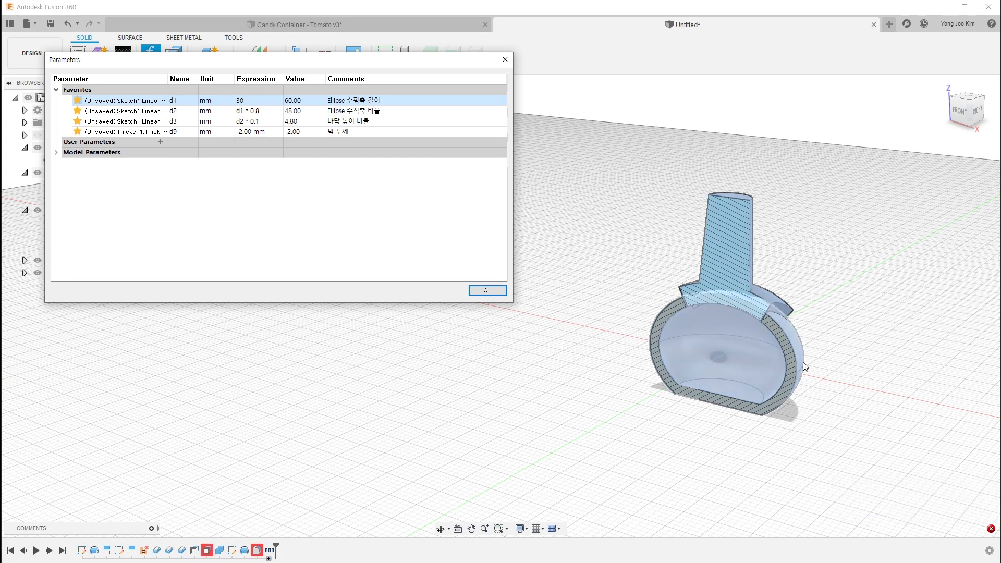
{"action": "scroll", "coordinate": [803, 362], "scroll_direction": "up", "scroll_amount": 5}
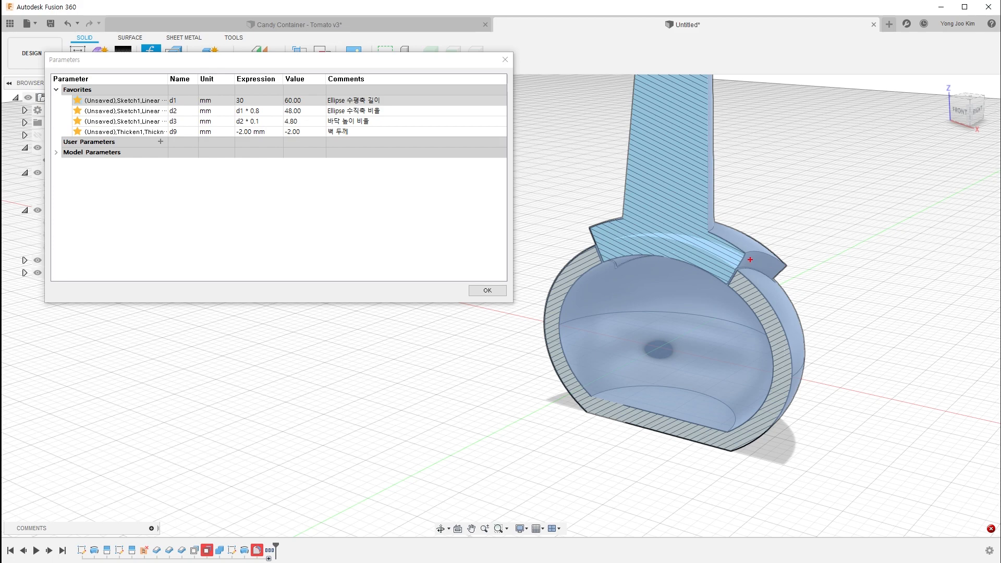
{"action": "mouse_move", "coordinate": [750, 259]}
{"action": "left_mouse_down"}
{"action": "mouse_move", "coordinate": [776, 278]}
{"action": "mouse_move", "coordinate": [770, 267]}
{"action": "mouse_move", "coordinate": [760, 275]}
{"action": "left_mouse_up"}
{"action": "key", "text": "Escape"}
{"action": "middle_click_drag", "start_coordinate": [446, 385], "coordinate": [472, 399]}
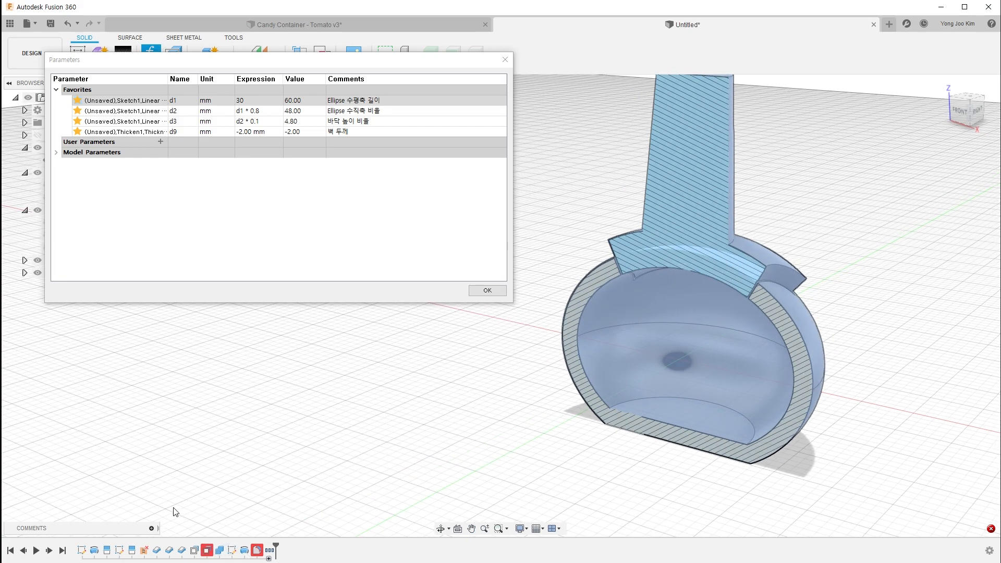
{"action": "left_click", "coordinate": [469, 362]}
{"action": "left_click", "coordinate": [488, 290]}
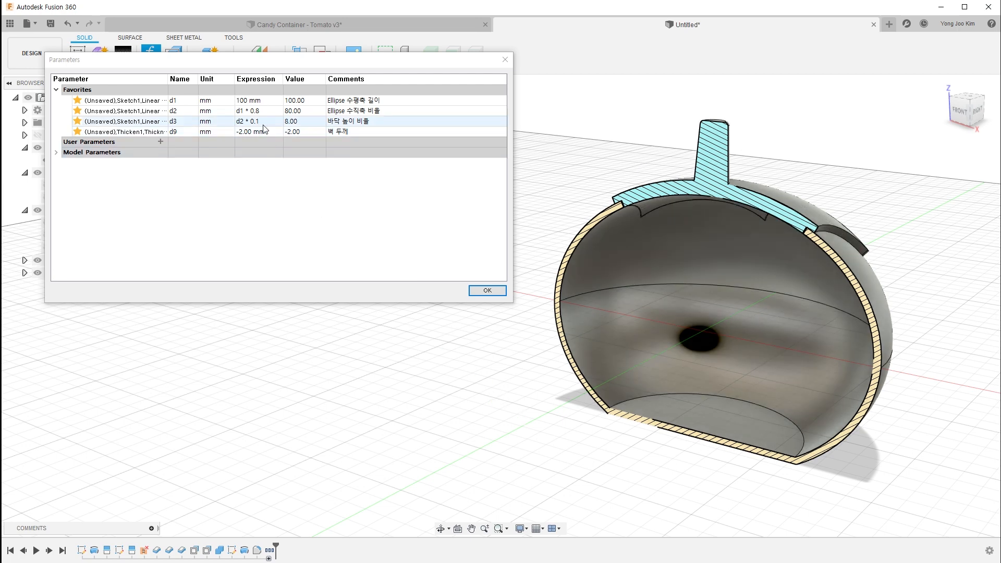
Change the vertical axis parameter d2 to the expression d1 * 0.6.
{"action": "left_click", "coordinate": [264, 112]}
{"action": "left_click", "coordinate": [255, 110]}
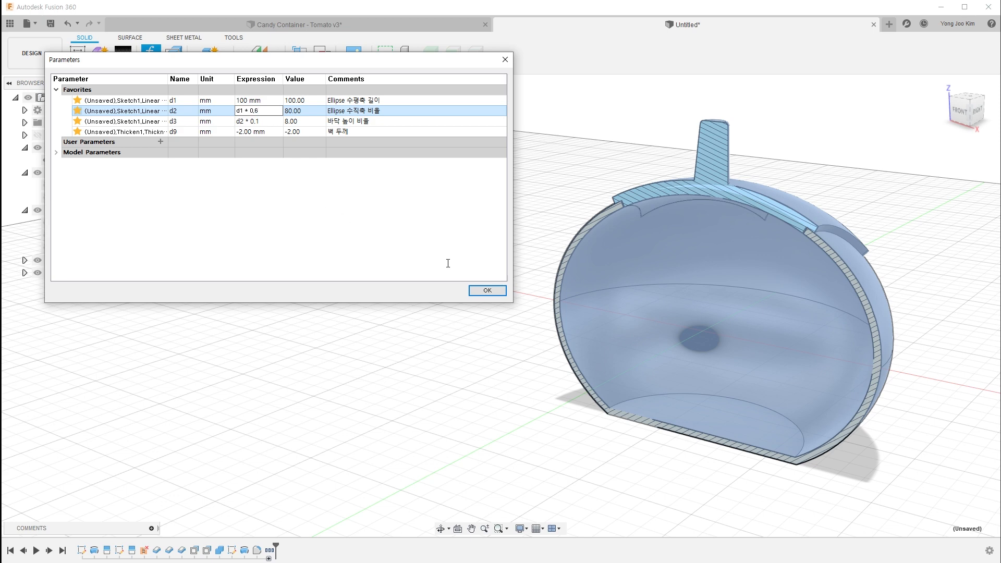
{"action": "key", "text": "Return"}
{"action": "mouse_move", "coordinate": [679, 459]}
{"action": "middle_mouse_down", "text": "shift"}
{"action": "mouse_move", "coordinate": [521, 436]}
{"action": "mouse_move", "coordinate": [678, 454]}
{"action": "mouse_move", "coordinate": [668, 445]}
{"action": "middle_mouse_up", "text": "shift"}
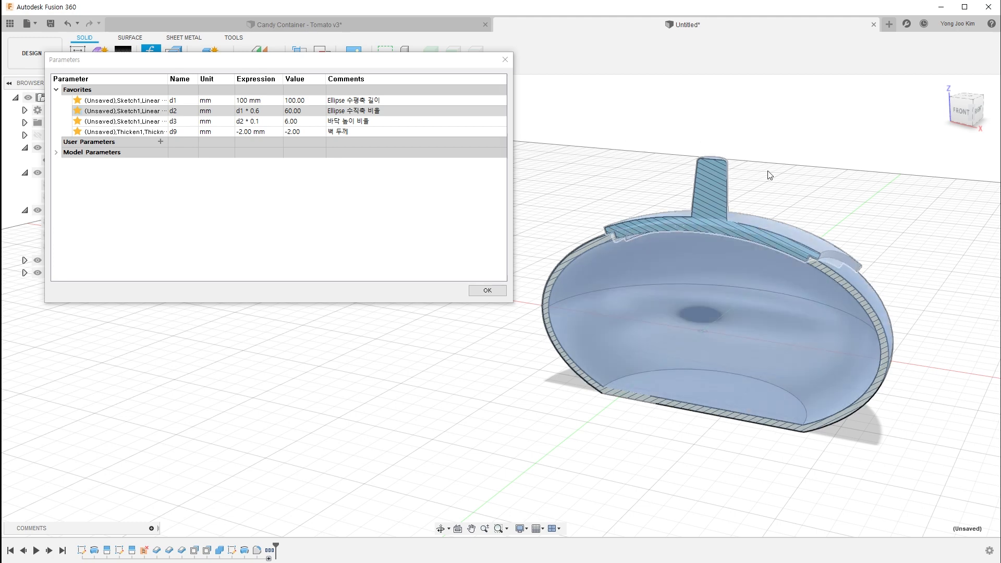
Change the vertical axis parameter d2 to the expression d1 * 1.2 and accept the parameters.
{"action": "left_click", "coordinate": [256, 115]}
{"action": "left_click", "coordinate": [255, 112]}
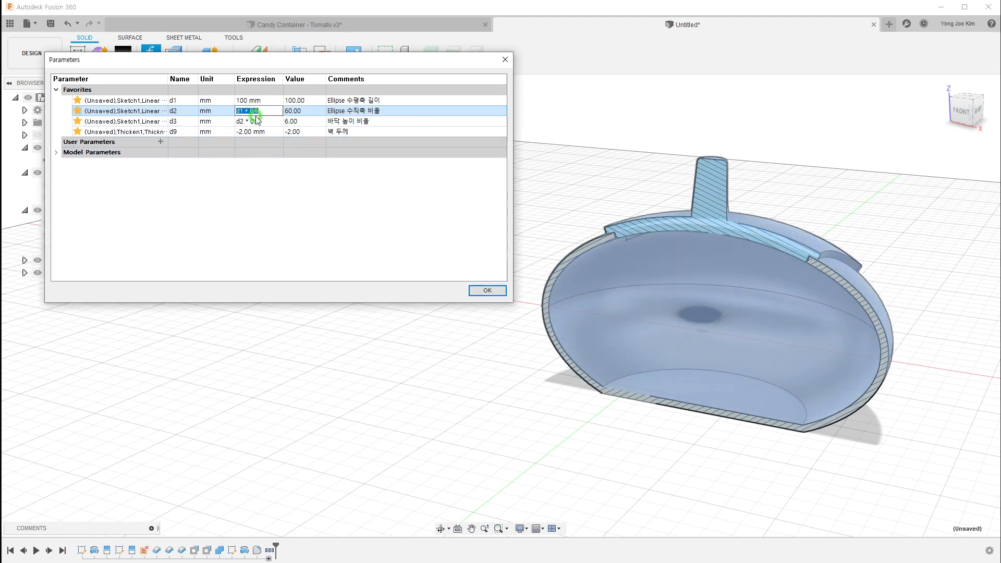
{"action": "double_click", "coordinate": [252, 111]}
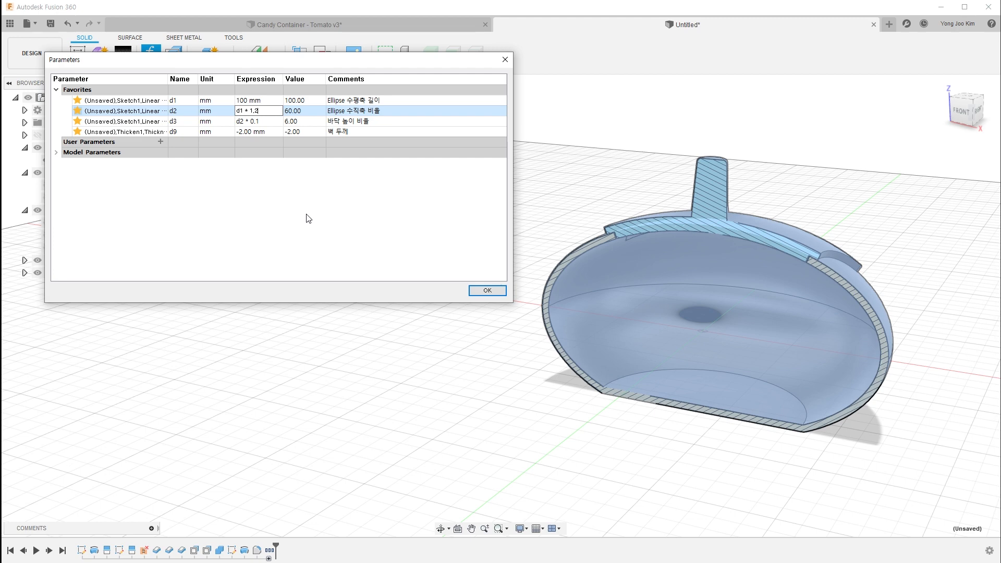
{"action": "type", "text": "1.2"}
{"action": "key", "text": "Return"}
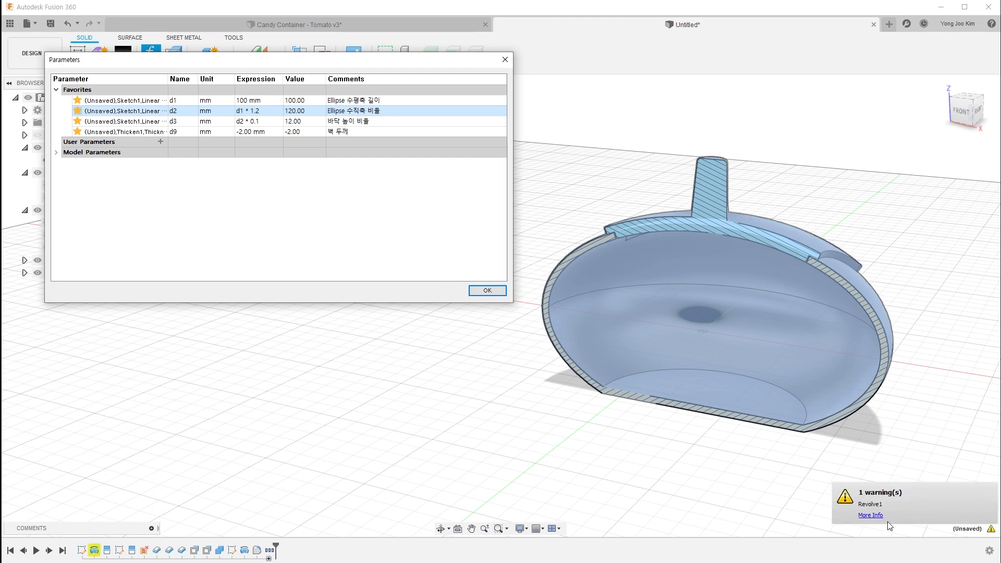
{"action": "left_click", "coordinate": [142, 437]}
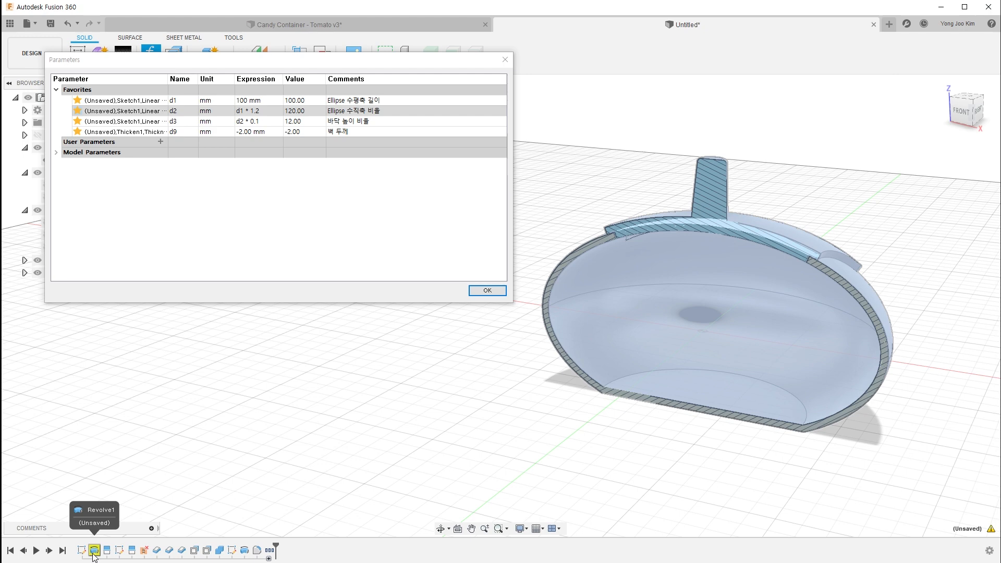
{"action": "left_click", "coordinate": [487, 290]}
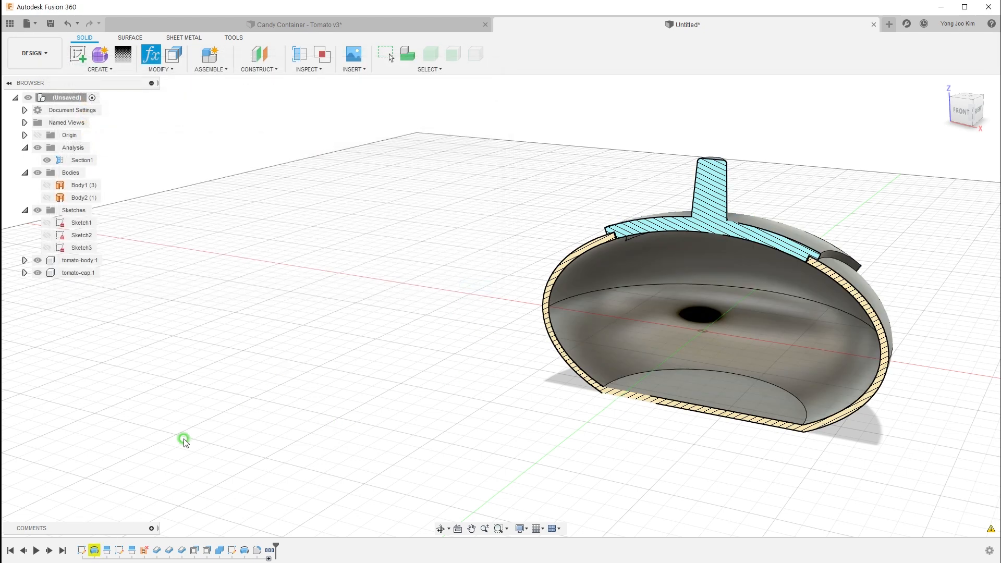
Edit the Revolve1 feature and reselect one half of the ellipse above the base line as its missing profile.
{"action": "double_click", "coordinate": [94, 551]}
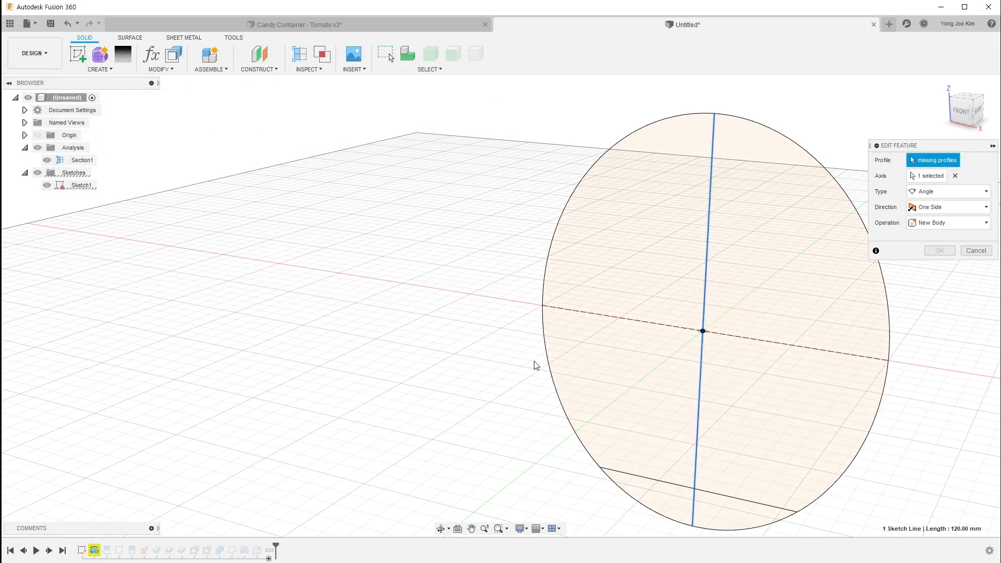
{"action": "middle_click_drag", "start_coordinate": [441, 324], "coordinate": [256, 284]}
{"action": "scroll", "coordinate": [255, 292], "scroll_direction": "down", "scroll_amount": 2}
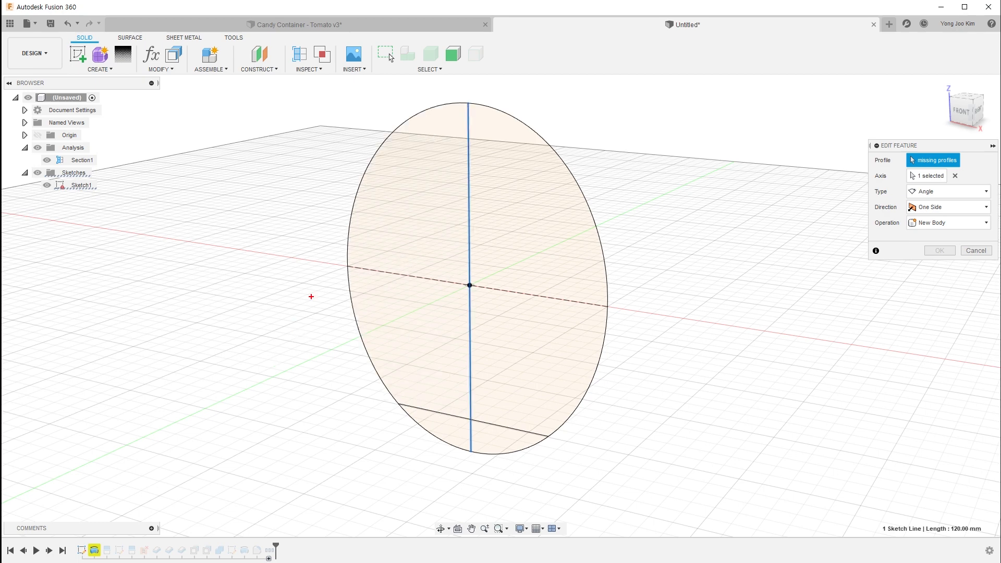
{"action": "left_click_drag", "start_coordinate": [359, 270], "coordinate": [608, 307], "text": "shift"}
{"action": "left_click_drag", "start_coordinate": [467, 105], "coordinate": [470, 450], "text": "shift"}
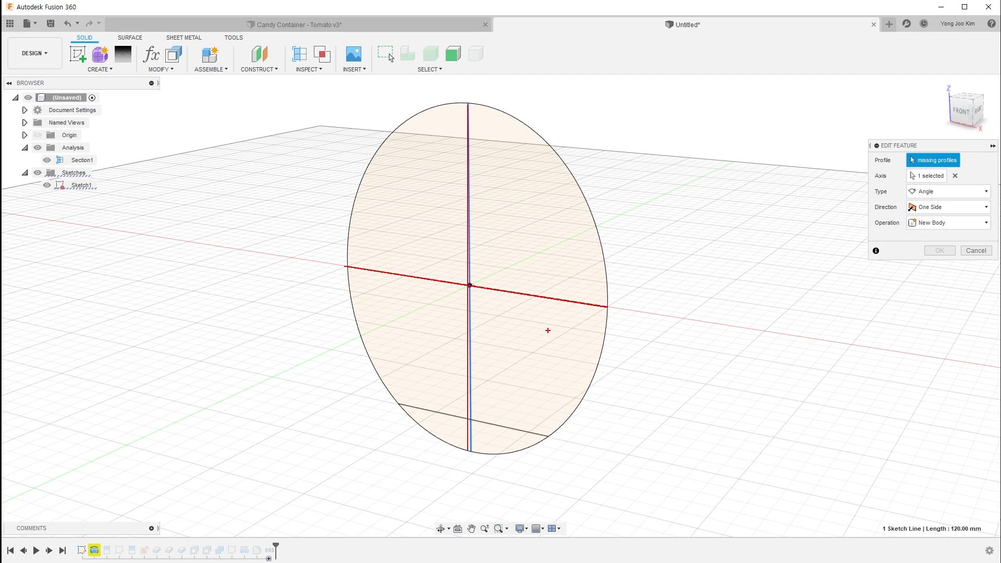
{"action": "key", "text": "Escape"}
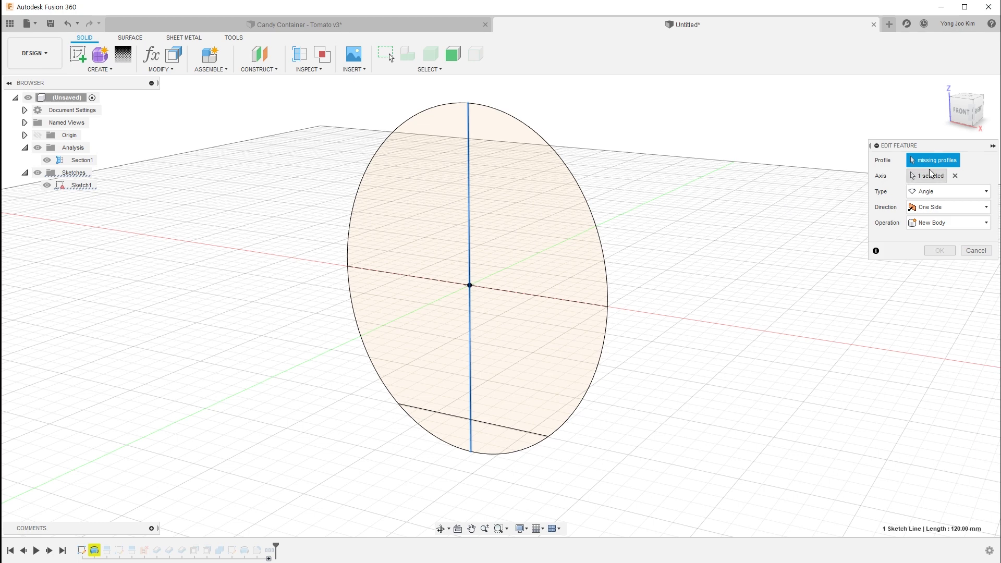
{"action": "left_click", "coordinate": [426, 206]}
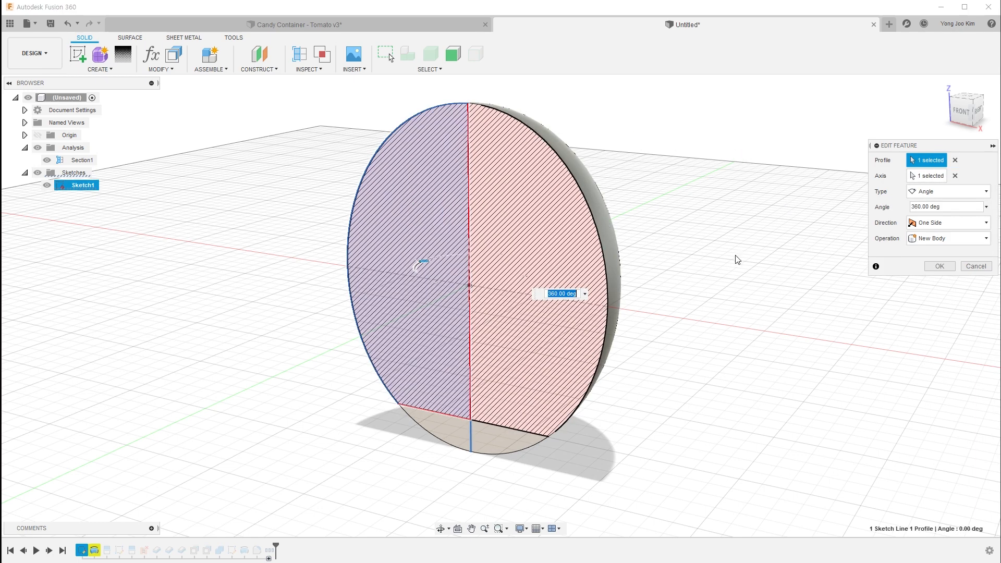
{"action": "left_click", "coordinate": [939, 267]}
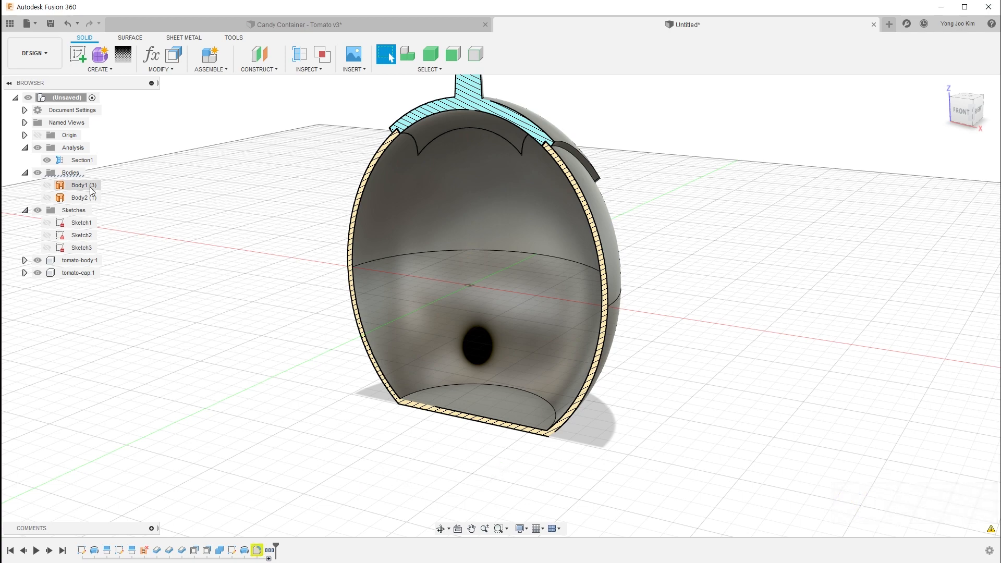
Hide the section analysis and examine the tips of the cap's scalloped edge where the rounding is missing.
{"action": "left_click", "coordinate": [47, 160]}
{"action": "middle_click_drag", "start_coordinate": [700, 245], "coordinate": [480, 239], "text": "shift"}
{"action": "scroll", "coordinate": [492, 249], "scroll_direction": "up", "scroll_amount": 3}
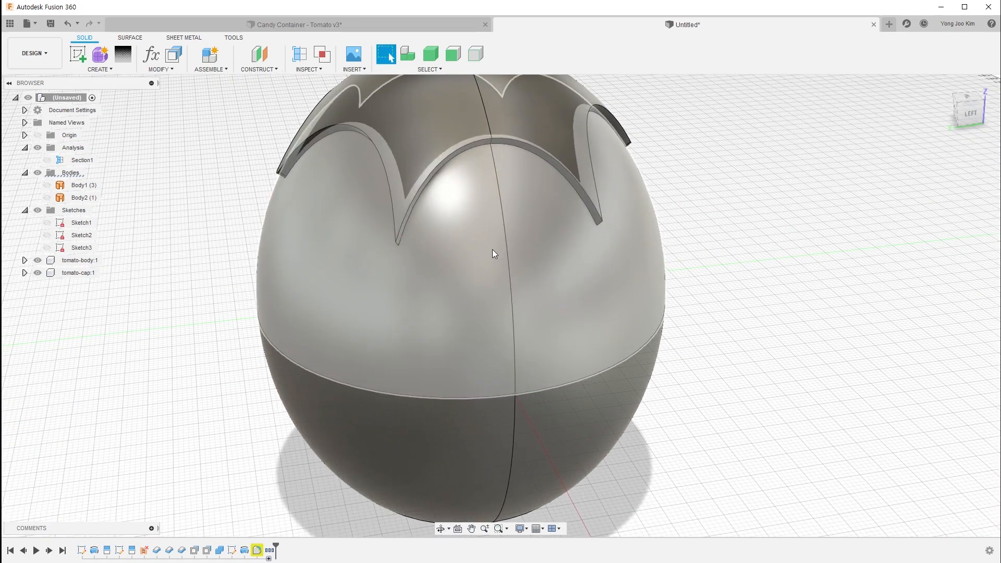
{"action": "scroll", "coordinate": [492, 249], "scroll_direction": "up", "scroll_amount": 2}
{"action": "left_click", "coordinate": [106, 326]}
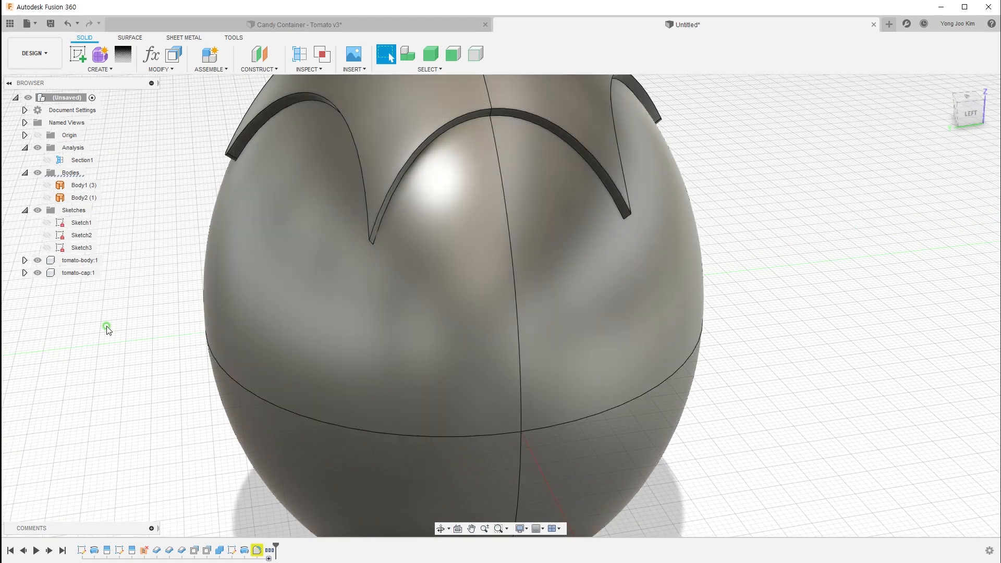
{"action": "mouse_move", "coordinate": [385, 251]}
{"action": "left_mouse_down"}
{"action": "mouse_move", "coordinate": [374, 230]}
{"action": "mouse_move", "coordinate": [372, 260]}
{"action": "left_mouse_up"}
{"action": "mouse_move", "coordinate": [633, 231]}
{"action": "left_mouse_down"}
{"action": "mouse_move", "coordinate": [610, 200]}
{"action": "mouse_move", "coordinate": [644, 229]}
{"action": "mouse_move", "coordinate": [620, 239]}
{"action": "left_mouse_up"}
{"action": "key", "text": "Escape"}
Edit the cap's fillet feature and add a second selection set with the two unrounded leaf-tip edges at a 1 mm radius.
{"action": "double_click", "coordinate": [257, 550]}
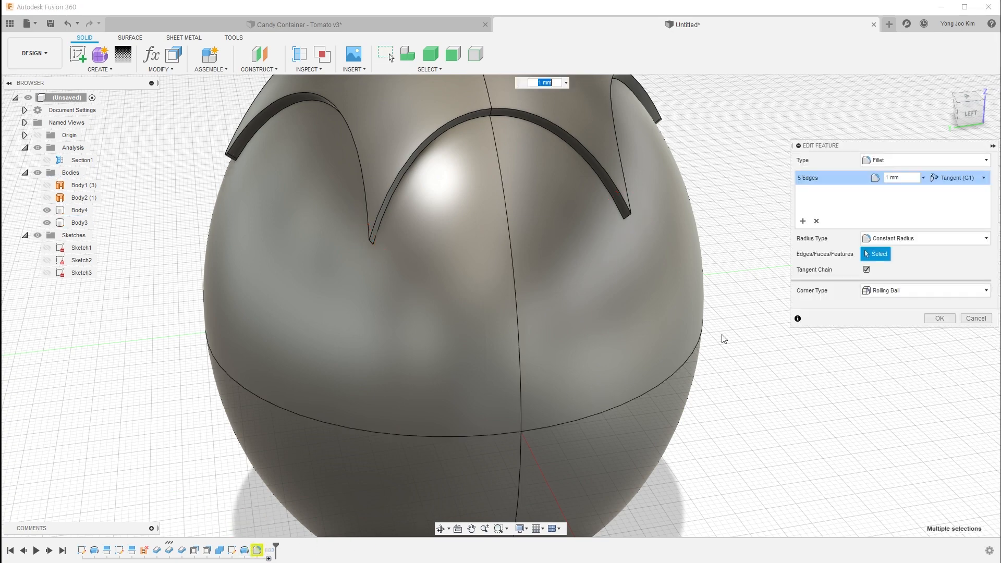
{"action": "mouse_move", "coordinate": [807, 196]}
{"action": "left_mouse_down"}
{"action": "mouse_move", "coordinate": [787, 183]}
{"action": "mouse_move", "coordinate": [812, 171]}
{"action": "mouse_move", "coordinate": [807, 192]}
{"action": "left_mouse_up"}
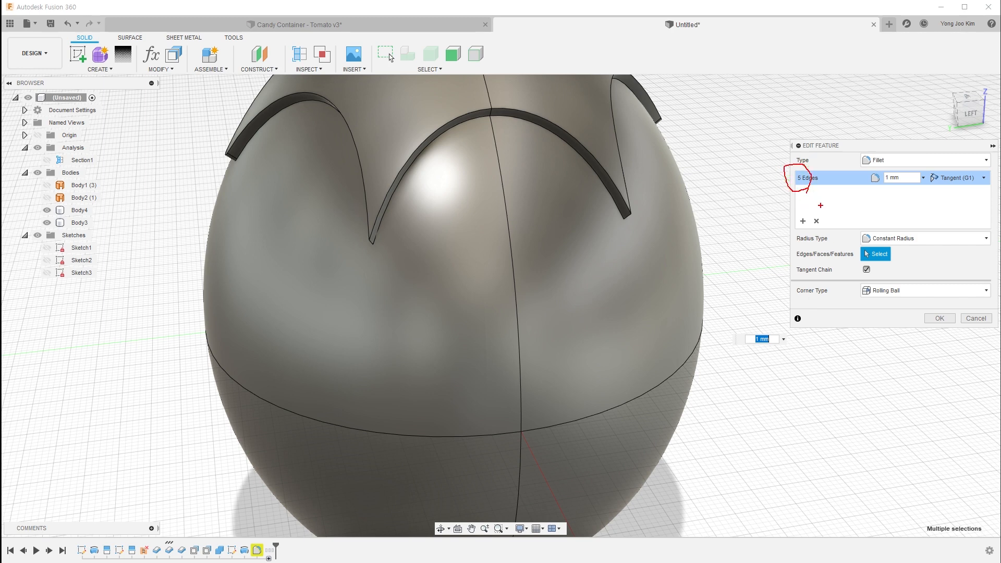
{"action": "key", "text": "Escape"}
{"action": "mouse_move", "coordinate": [728, 224]}
{"action": "middle_mouse_down", "text": "shift"}
{"action": "mouse_move", "coordinate": [726, 201]}
{"action": "mouse_move", "coordinate": [728, 219]}
{"action": "middle_mouse_up", "text": "shift"}
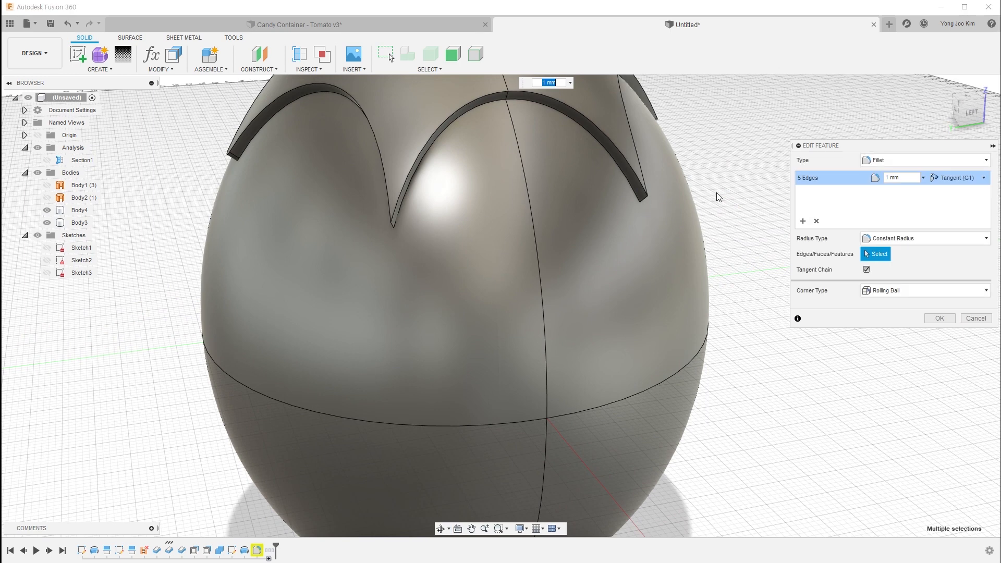
{"action": "left_click", "coordinate": [803, 221]}
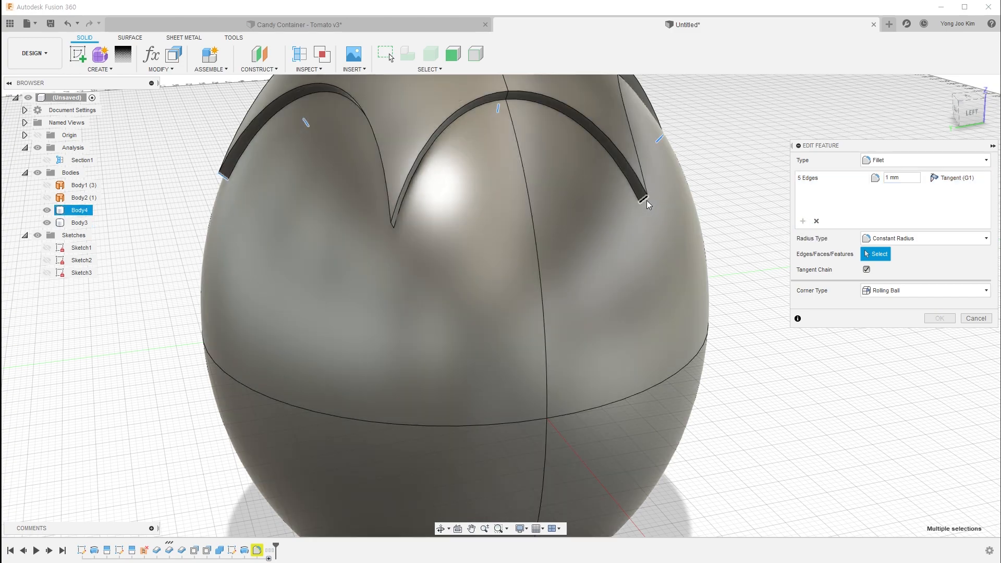
{"action": "left_click", "coordinate": [647, 200]}
{"action": "left_click", "coordinate": [393, 227]}
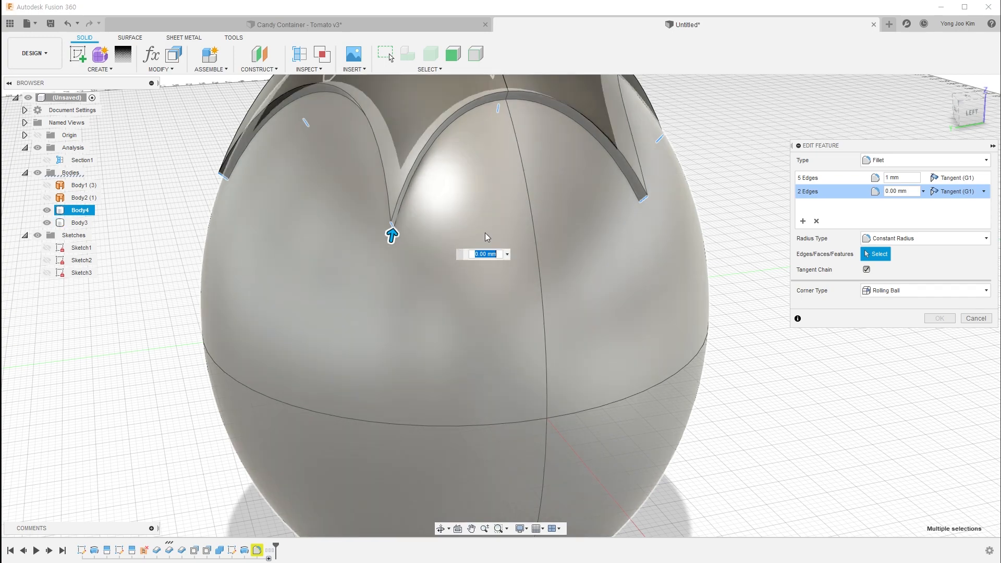
{"action": "type", "text": "1"}
{"action": "key", "text": "Return"}
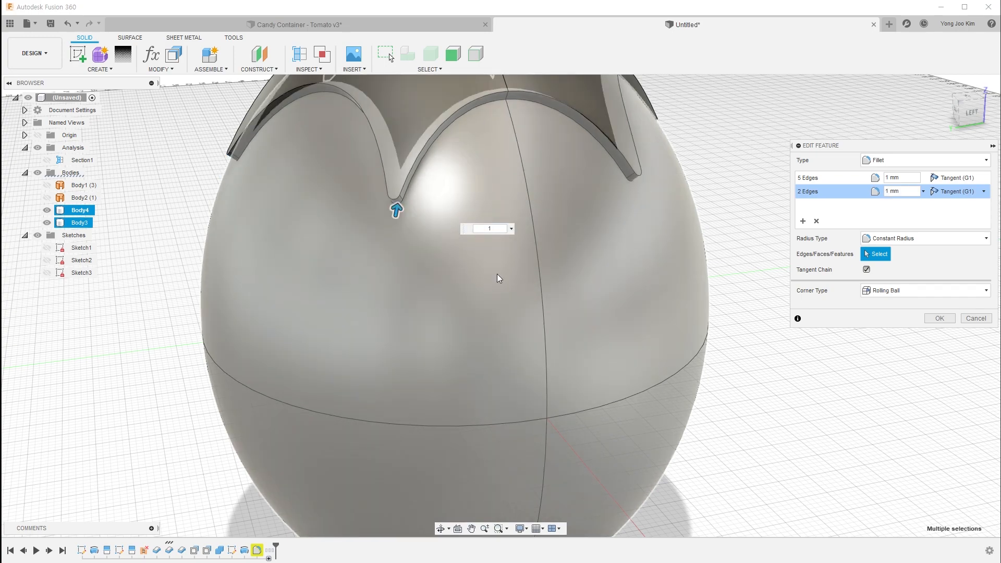
{"action": "left_click", "coordinate": [930, 321]}
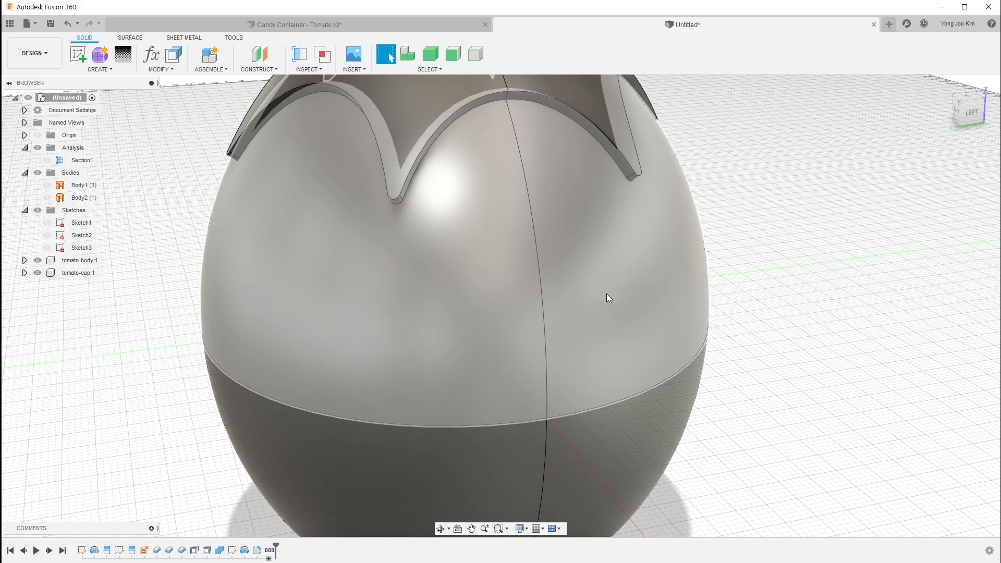
Show the section analysis again and try a wall thickness parameter d9 of -1.00 mm.
{"action": "scroll", "coordinate": [563, 292], "scroll_direction": "down", "scroll_amount": 5}
{"action": "middle_click_drag", "start_coordinate": [723, 299], "coordinate": [693, 286], "text": "shift"}
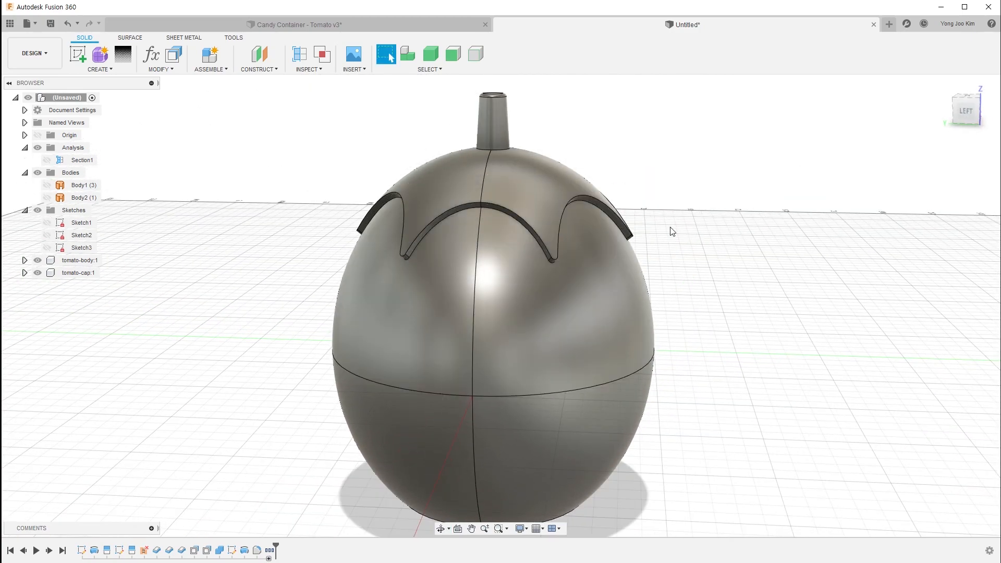
{"action": "left_click", "coordinate": [46, 160]}
{"action": "middle_click_drag", "start_coordinate": [633, 310], "coordinate": [548, 310], "text": "shift"}
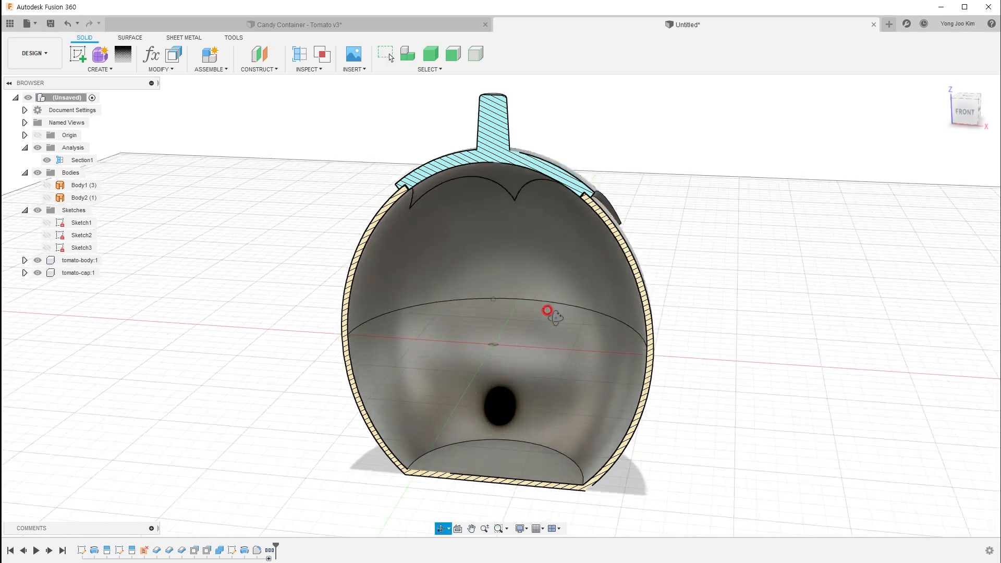
{"action": "left_click", "coordinate": [153, 61]}
{"action": "middle_click_drag", "start_coordinate": [266, 346], "coordinate": [373, 313]}
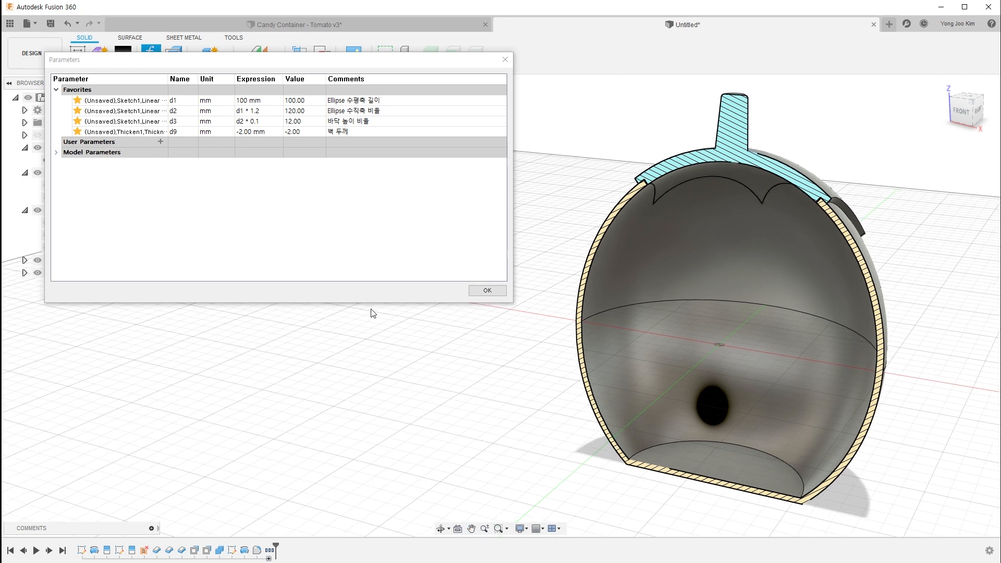
{"action": "left_click", "coordinate": [248, 134]}
{"action": "left_click", "coordinate": [240, 132]}
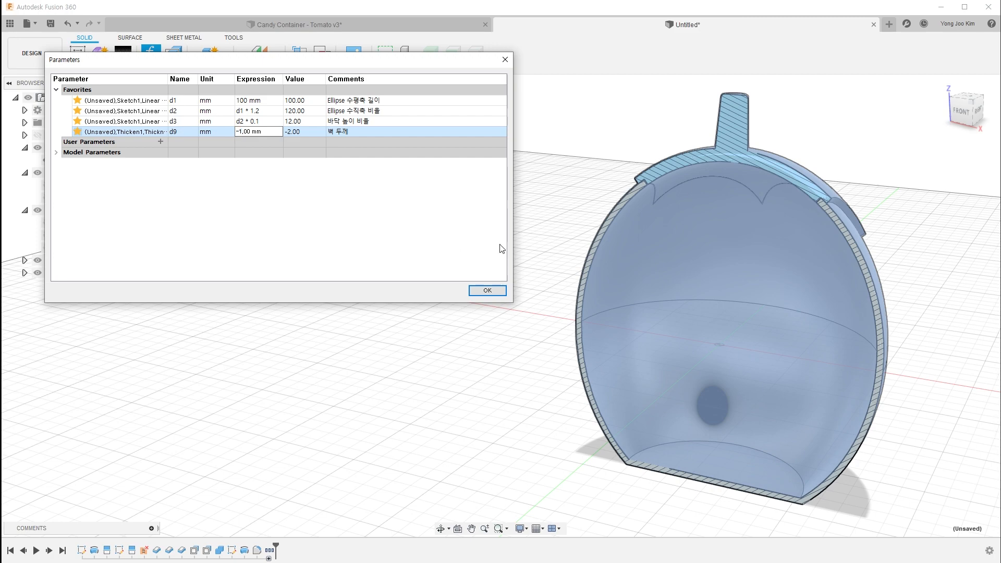
{"action": "left_click", "coordinate": [917, 284]}
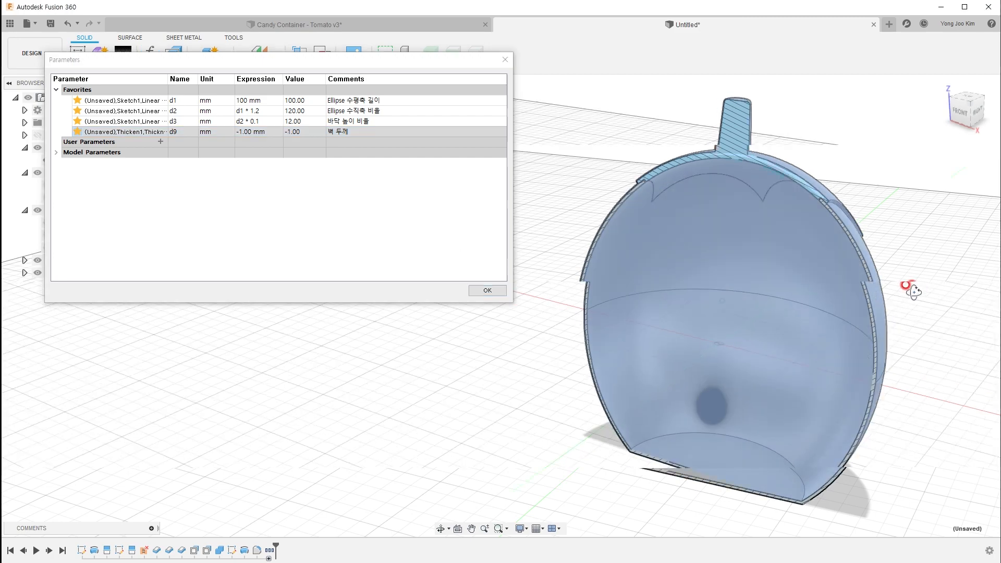
Try a wall thickness parameter d9 of -5.00 mm, inspect the sectioned cap joint and accept the parameters.
{"action": "left_click", "coordinate": [240, 132]}
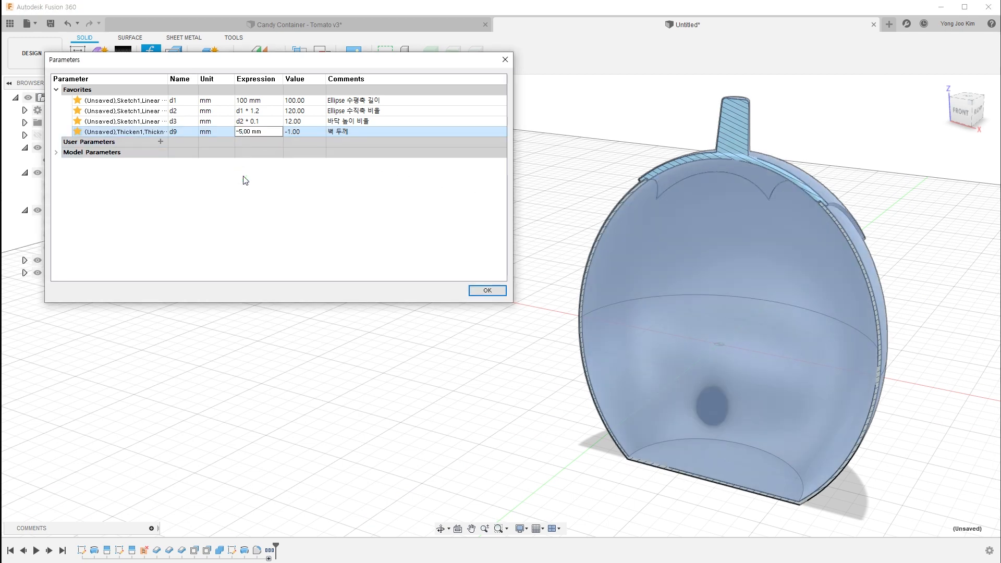
{"action": "key", "text": "Return"}
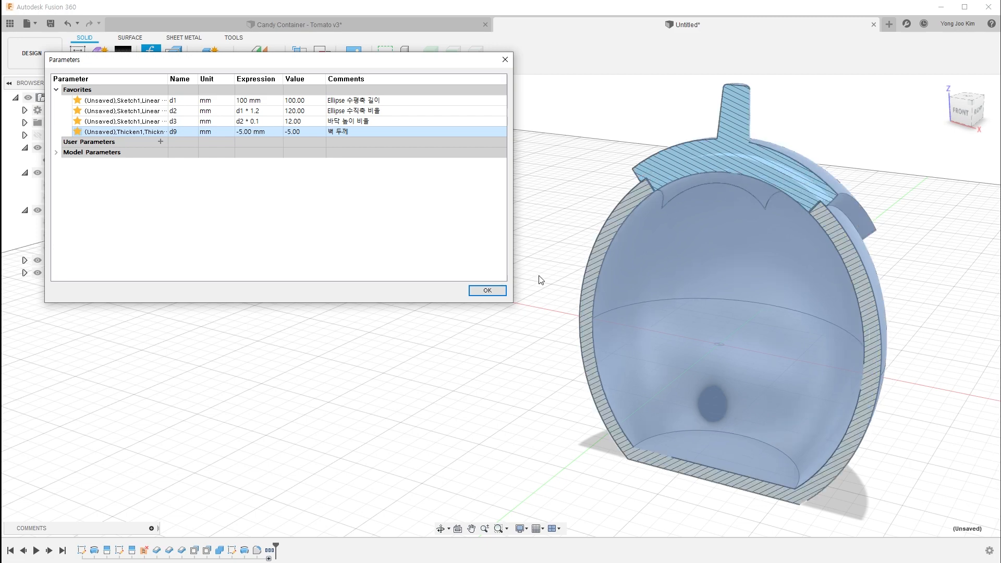
{"action": "mouse_move", "coordinate": [935, 331]}
{"action": "middle_mouse_down", "text": "shift"}
{"action": "mouse_move", "coordinate": [782, 308]}
{"action": "mouse_move", "coordinate": [928, 319]}
{"action": "middle_mouse_up", "text": "shift"}
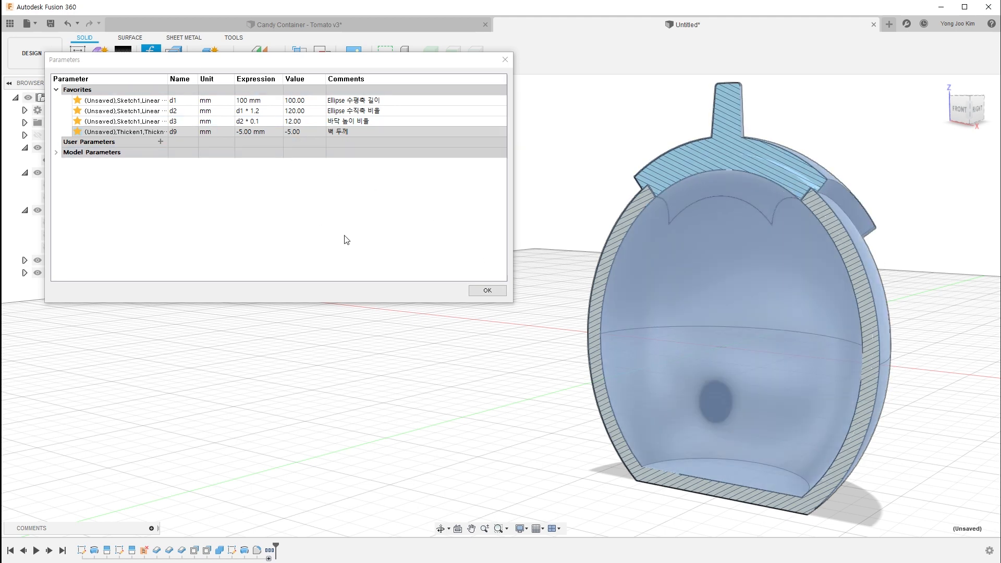
{"action": "left_click", "coordinate": [293, 199]}
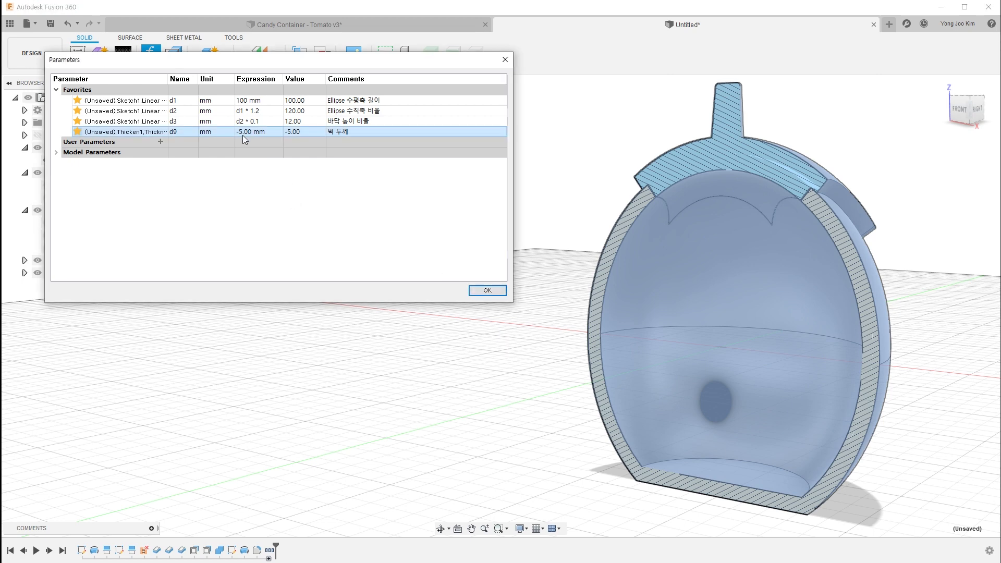
{"action": "left_click", "coordinate": [483, 291]}
{"action": "left_click", "coordinate": [409, 313]}
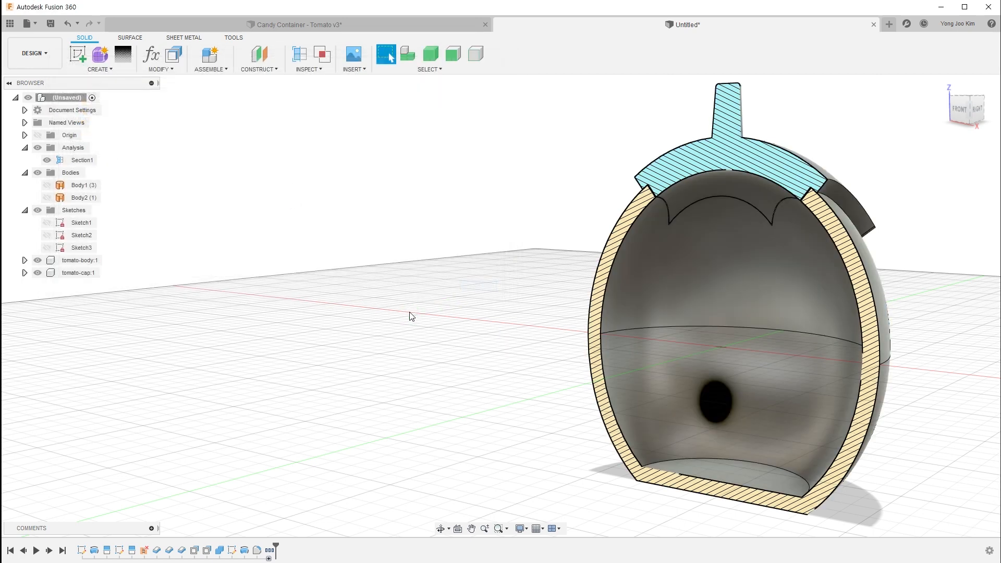
Undo the wall thickness change and hide the section analysis.
{"action": "middle_click_drag", "start_coordinate": [438, 314], "coordinate": [396, 309], "text": "shift"}
{"action": "left_click", "coordinate": [48, 162]}
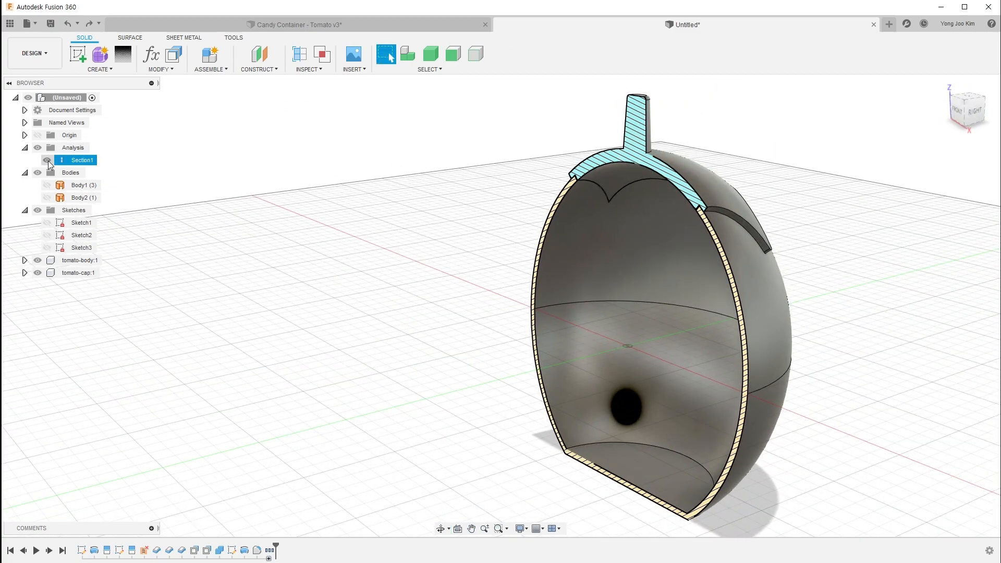
{"action": "left_click", "coordinate": [47, 161]}
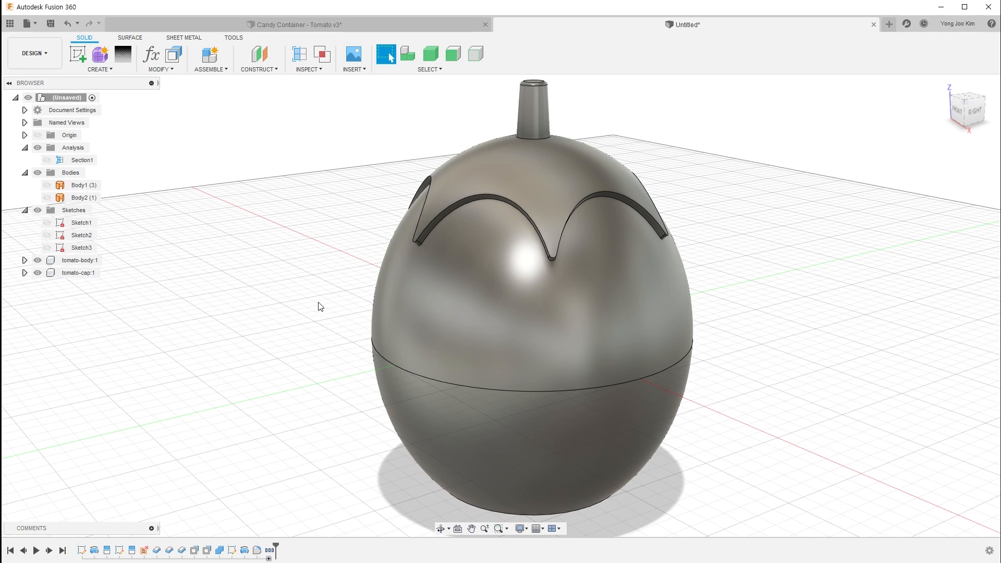
{"action": "middle_click_drag", "start_coordinate": [324, 300], "coordinate": [501, 298], "text": "shift"}
{"action": "middle_click_drag", "start_coordinate": [778, 329], "coordinate": [751, 341]}
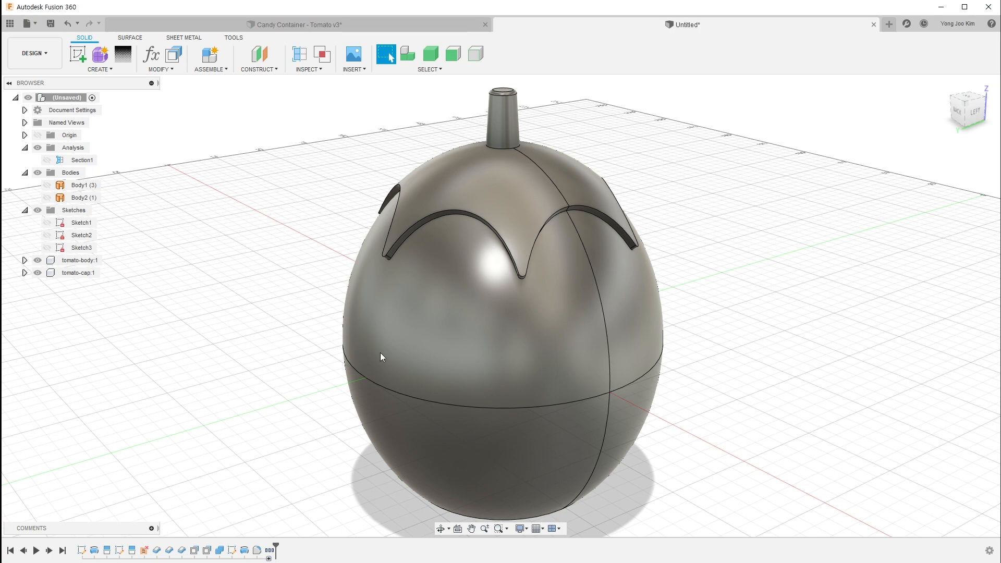
{"action": "middle_click_drag", "start_coordinate": [700, 375], "coordinate": [539, 311], "text": "shift"}
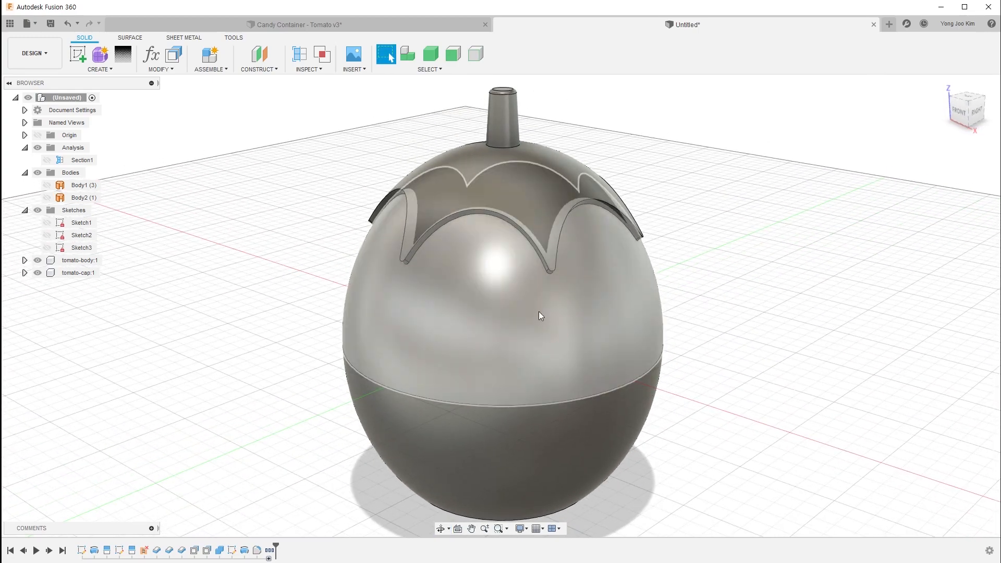
{"action": "mouse_move", "coordinate": [720, 338]}
{"action": "middle_mouse_down", "text": "shift"}
{"action": "mouse_move", "coordinate": [697, 347]}
{"action": "mouse_move", "coordinate": [635, 336]}
{"action": "mouse_move", "coordinate": [643, 268]}
{"action": "mouse_move", "coordinate": [686, 349]}
{"action": "mouse_move", "coordinate": [709, 360]}
{"action": "mouse_move", "coordinate": [706, 351]}
{"action": "middle_mouse_up", "text": "shift"}
{"action": "right_click", "coordinate": [706, 351]}
{"action": "left_click", "coordinate": [685, 288]}
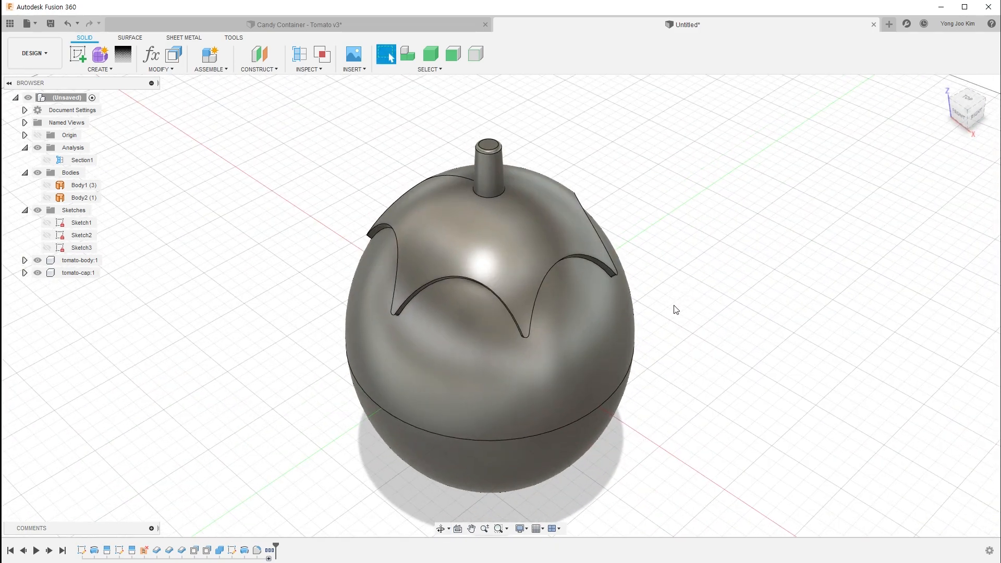